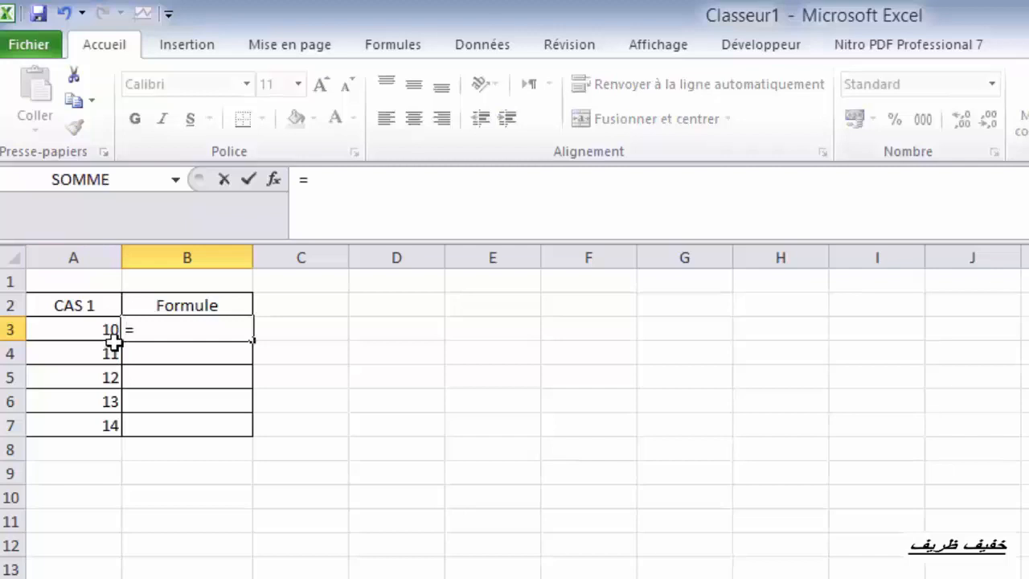
Enter the formula =SI(A3=12;"oui";"non") in cell B3
type("s")
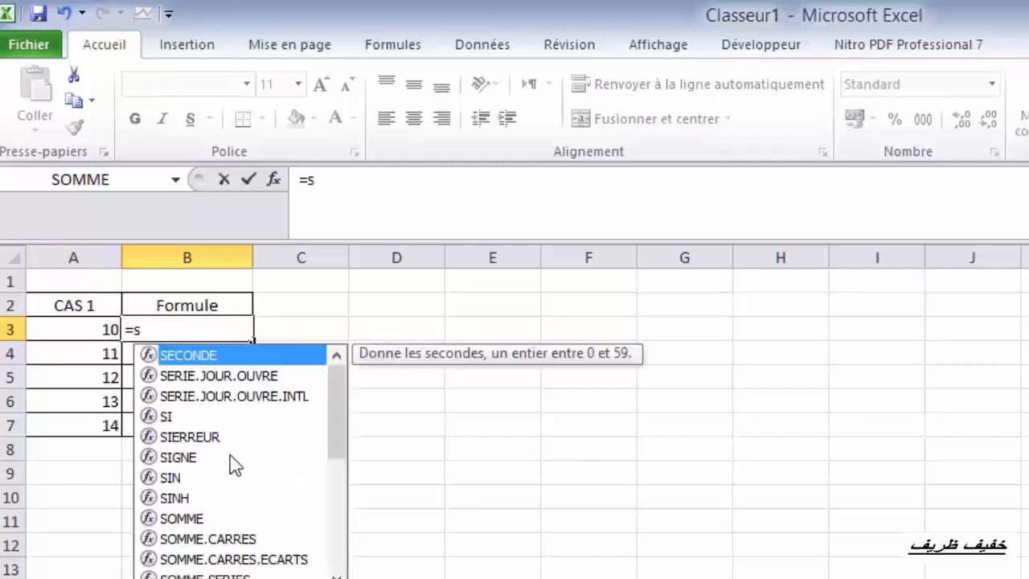
double_click(175, 415)
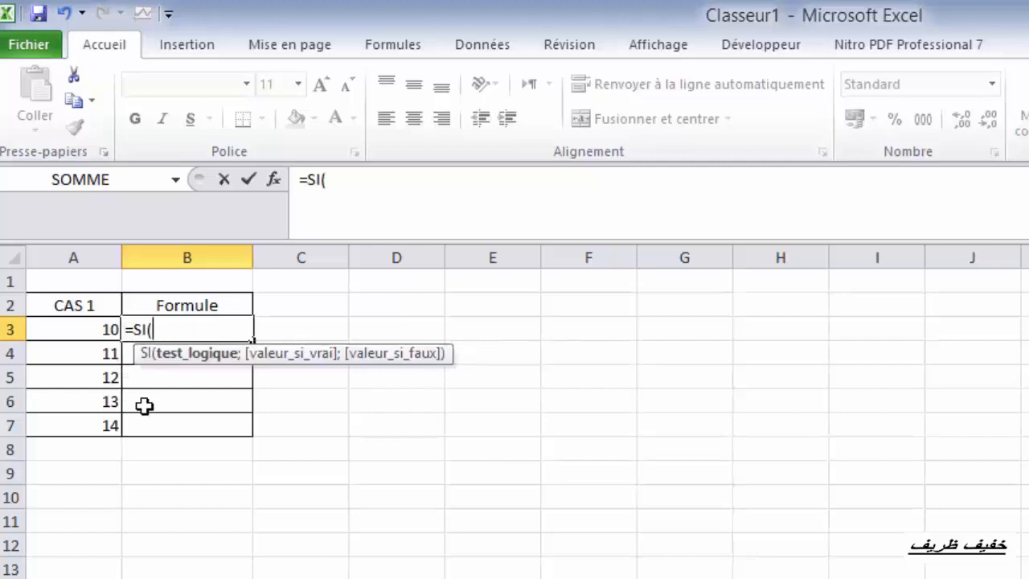
left_click(81, 326)
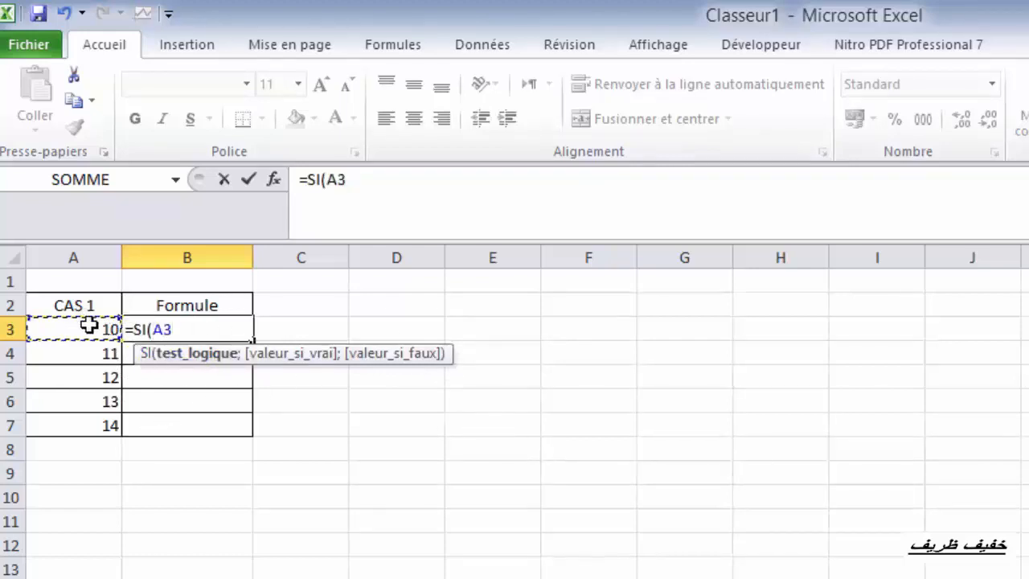
type("=")
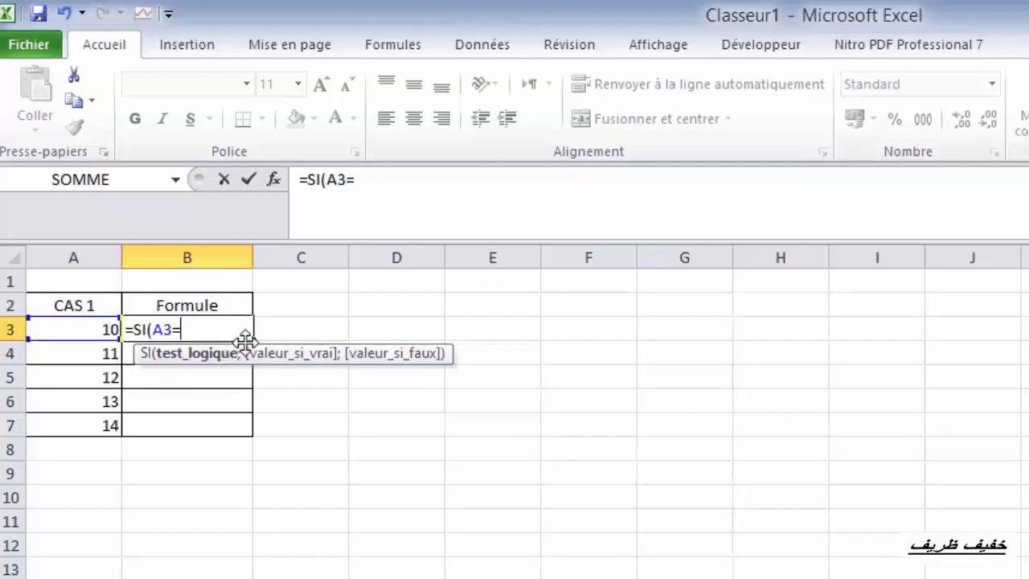
type("12;")
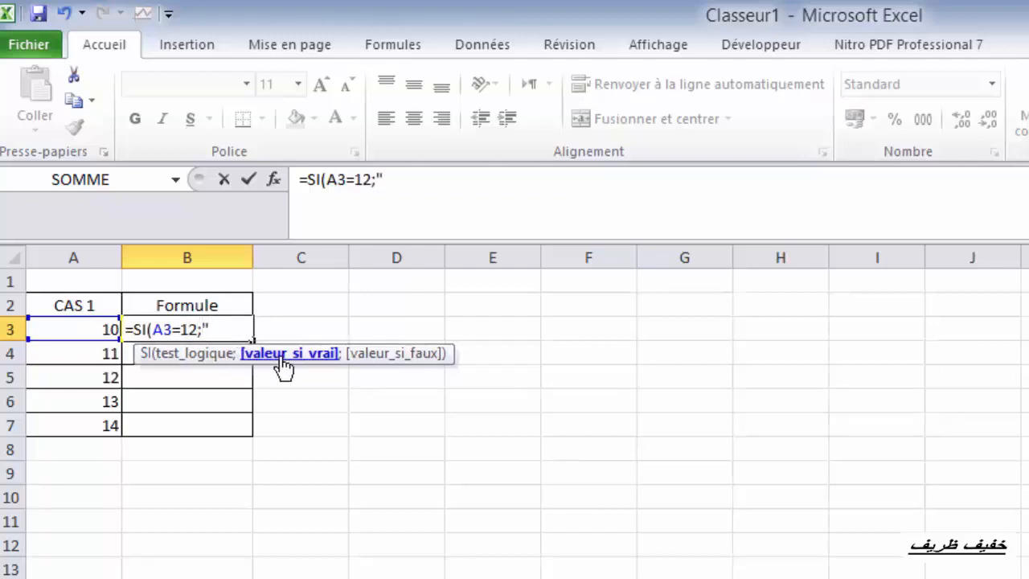
type("\"oui\"")
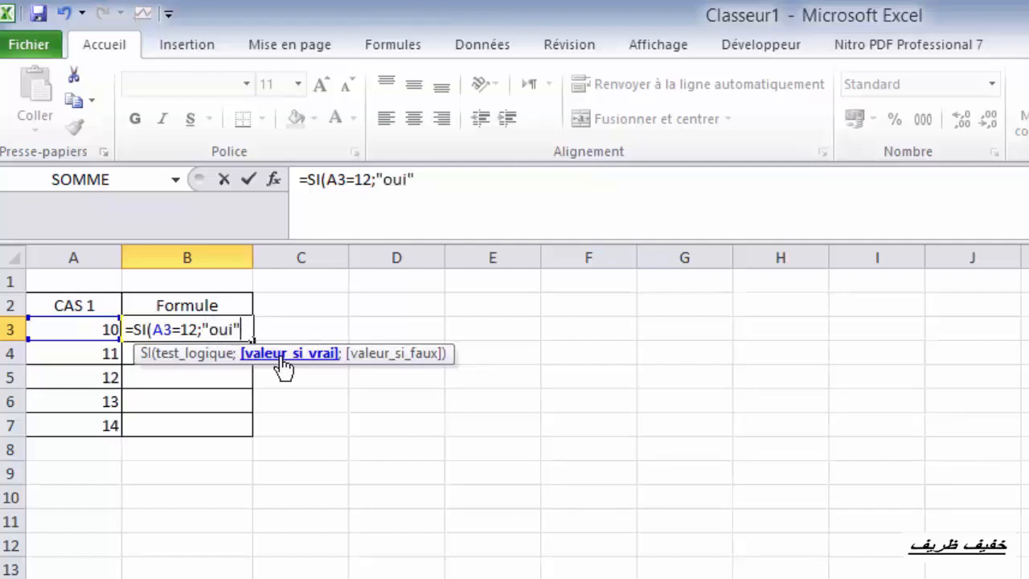
type(";")
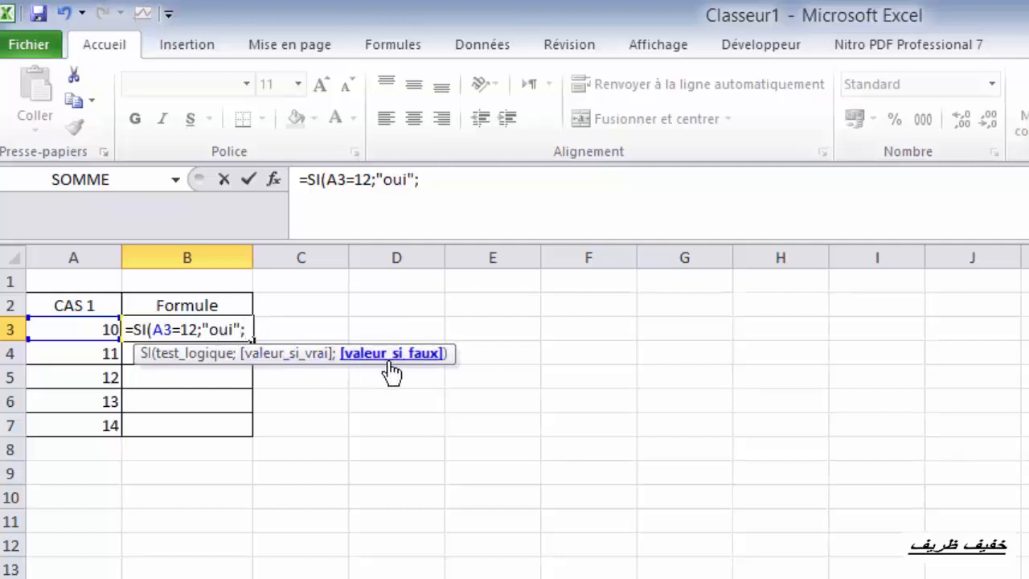
type("\"non")
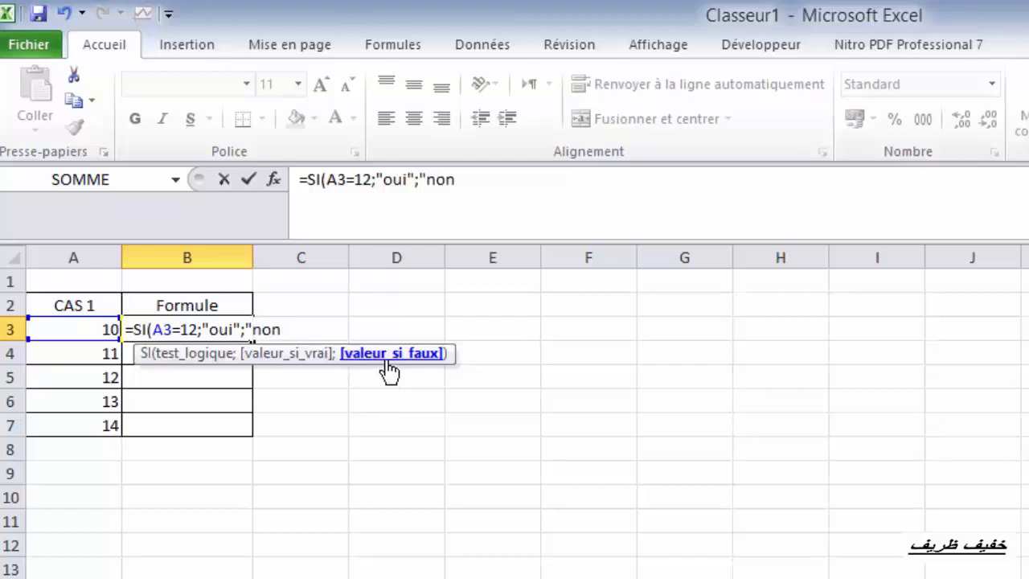
type("\"")
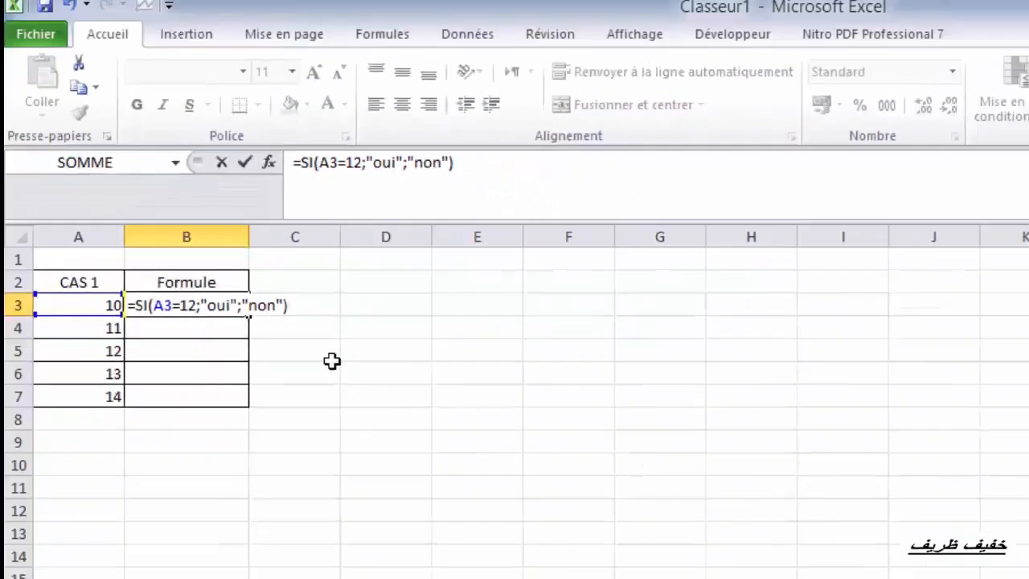
key("Return")
Fill the formula in B3 down through cell B7
left_click(176, 306)
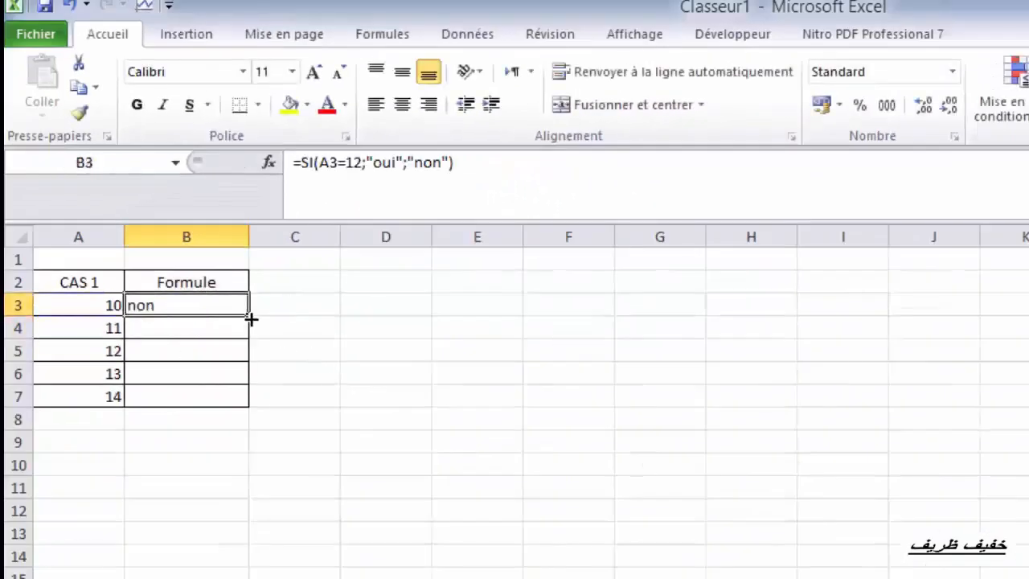
left_click_drag(248, 317, 248, 397)
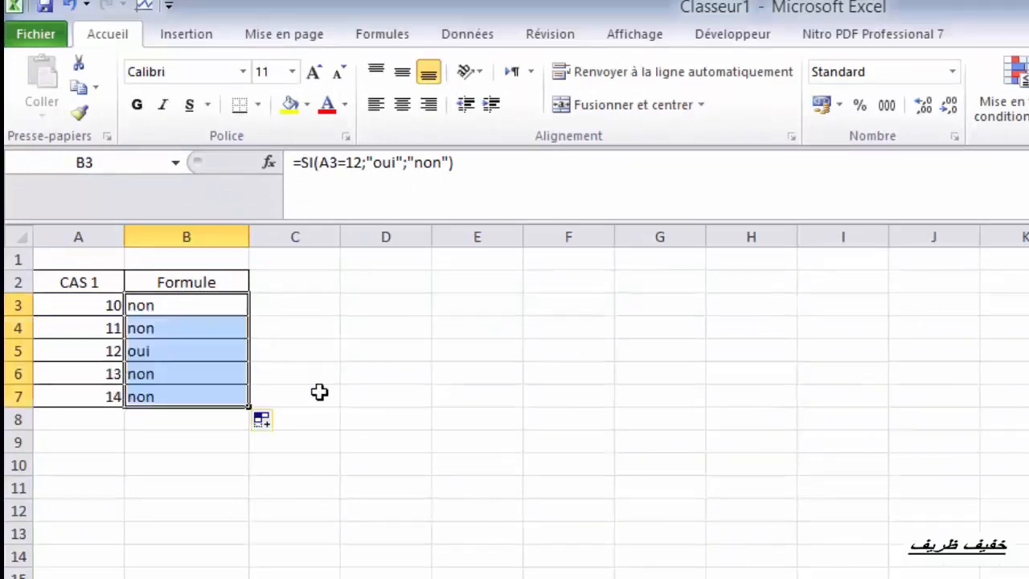
left_click(310, 395)
Highlight cell B5 with a yellow fill
left_click(177, 351)
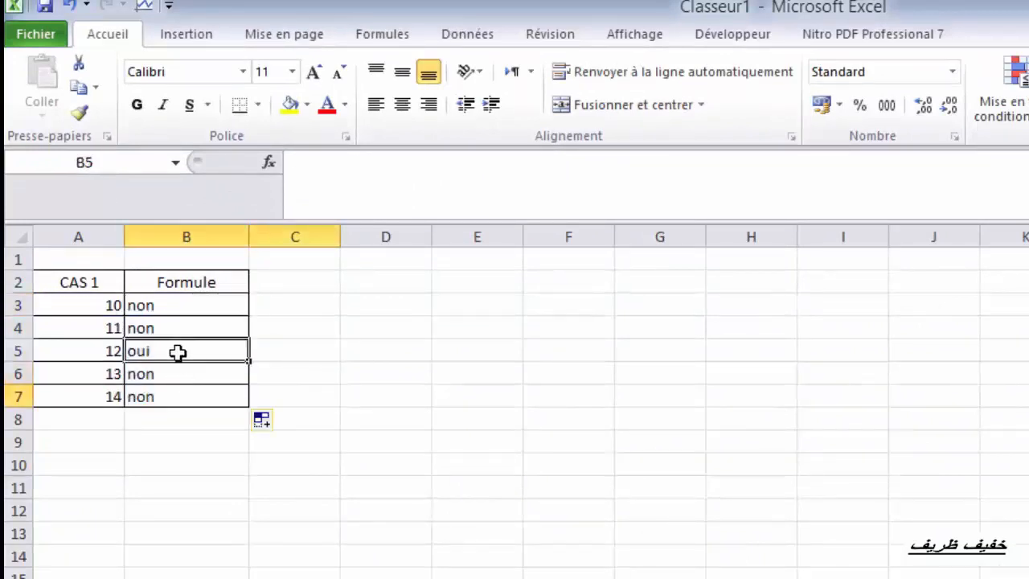
left_click(291, 105)
left_click(623, 488)
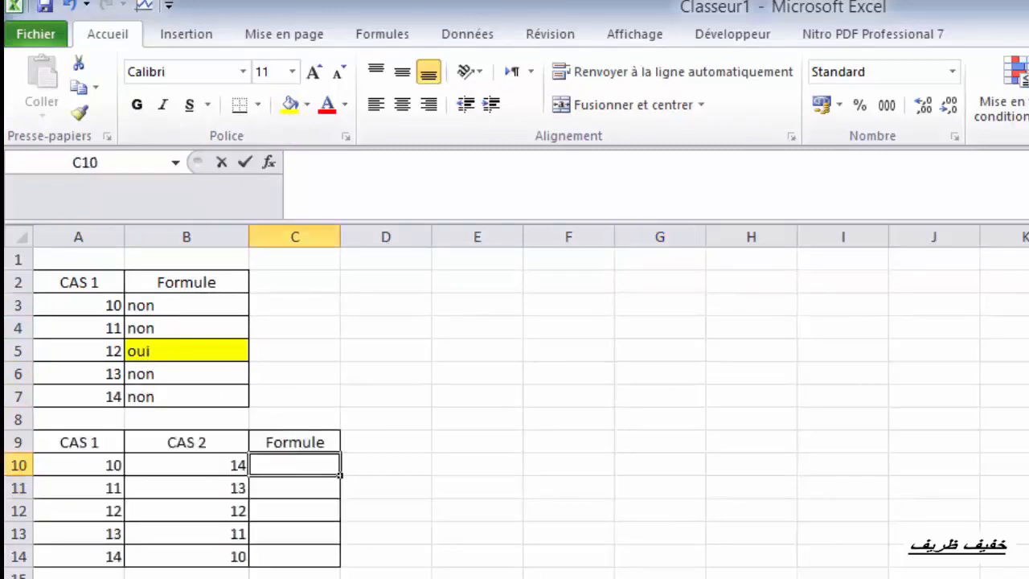
Start a SI formula in cell C10 that tests whether A10 equals 12
type("=si")
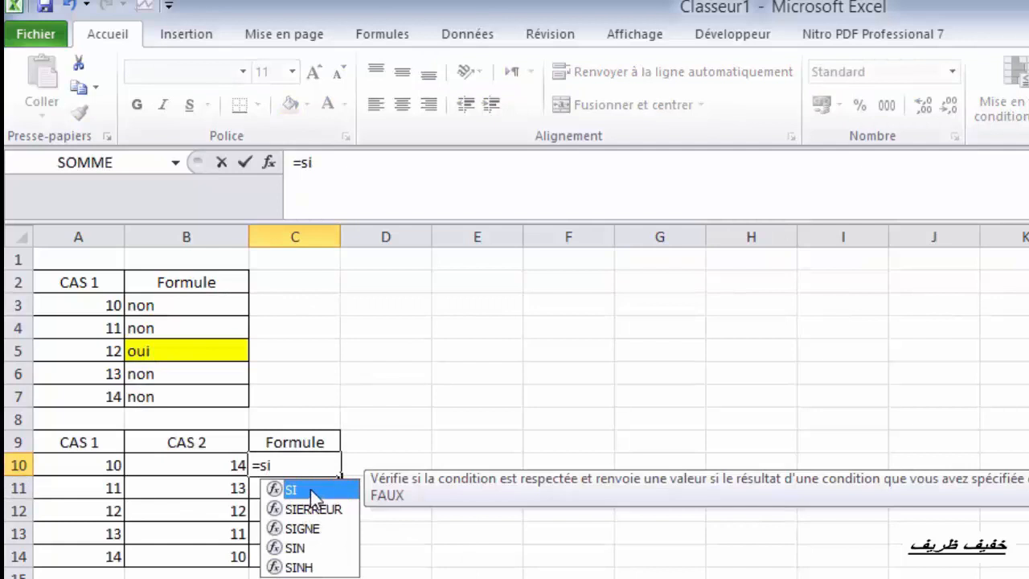
key("Tab")
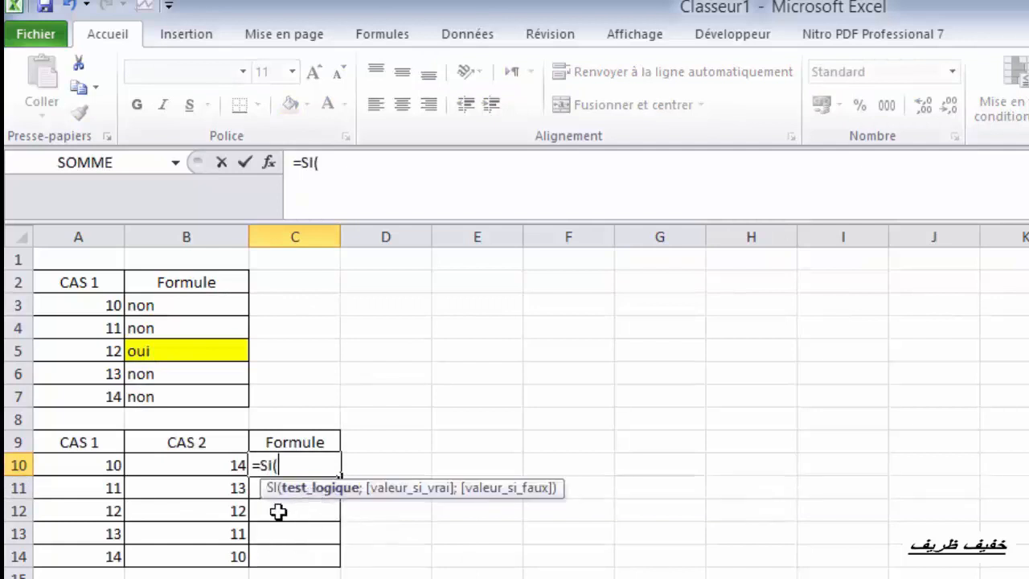
left_click(105, 465)
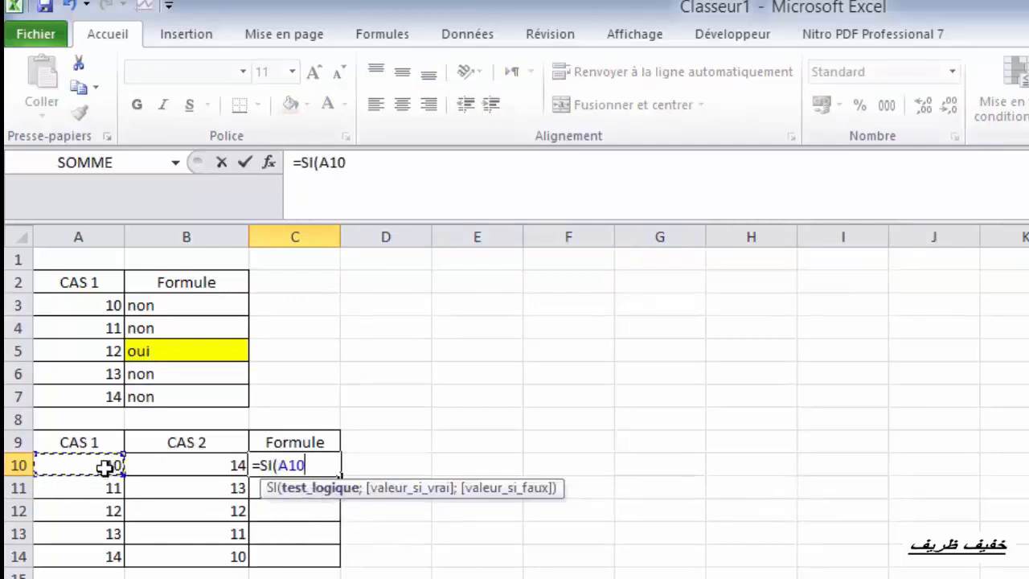
type("=12")
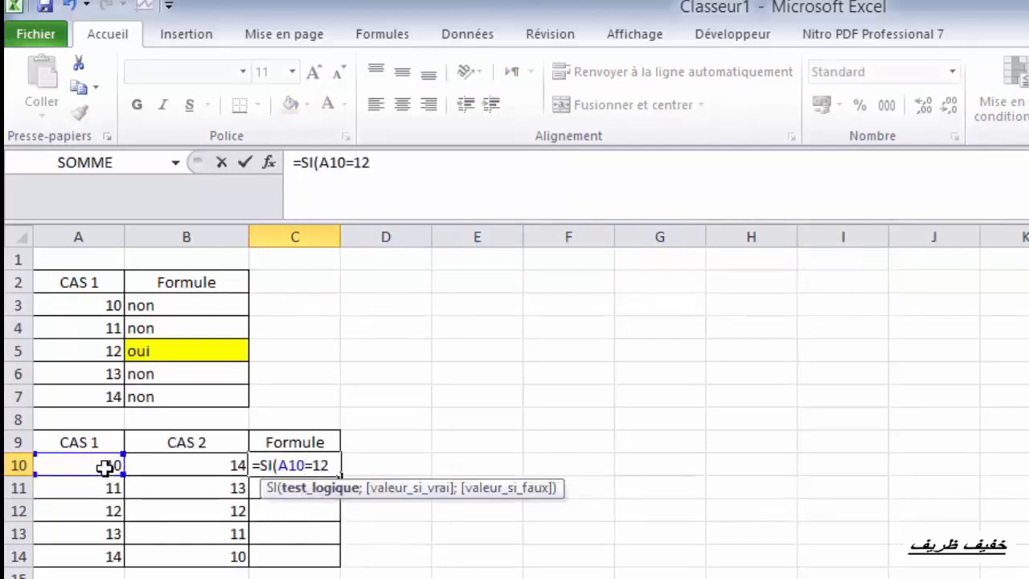
type(";")
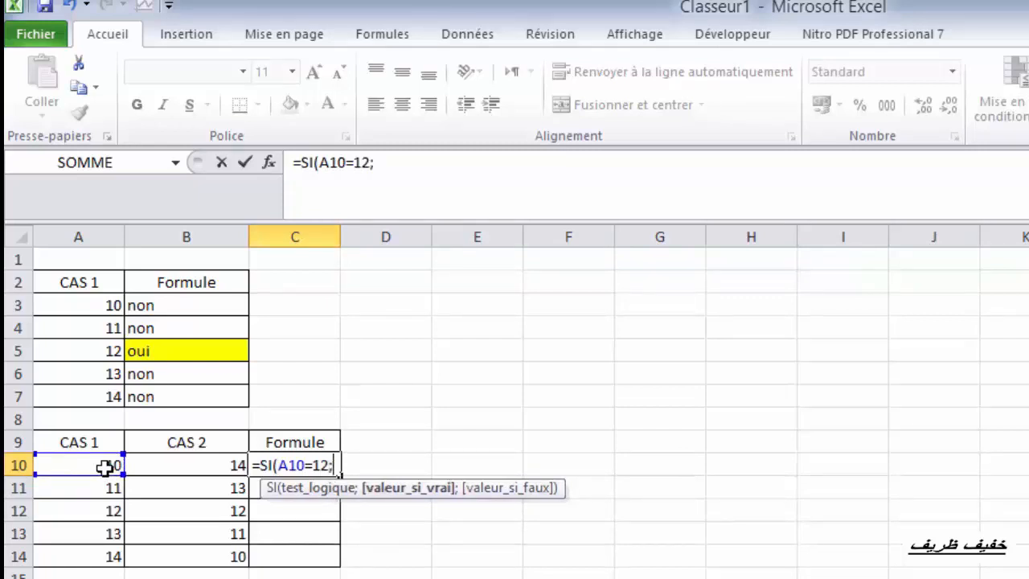
Complete the C10 formula with a nested SI, giving =SI(A10=12;SI(B10=12;"oui";"non");"non")
left_click(387, 168)
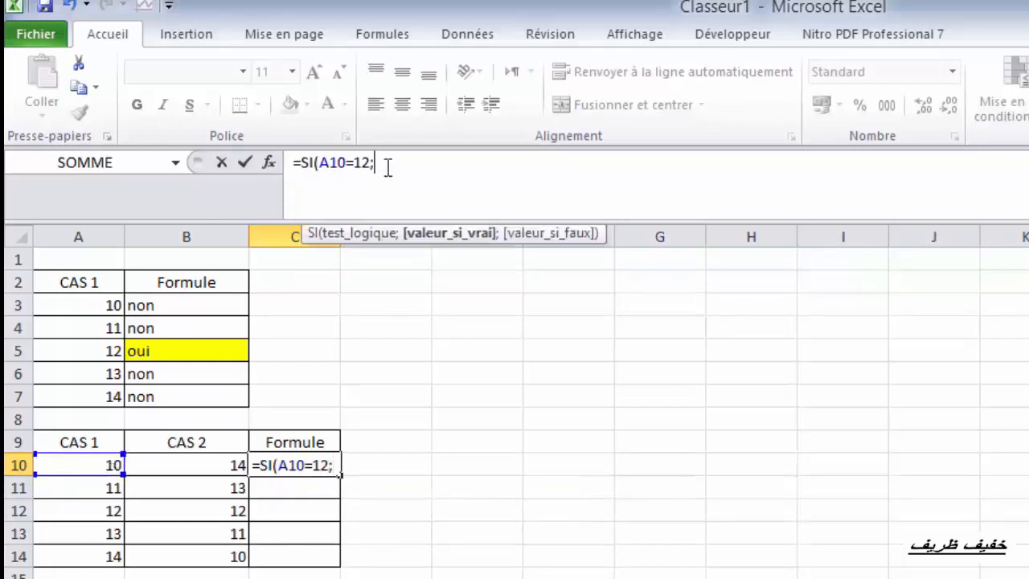
type("si")
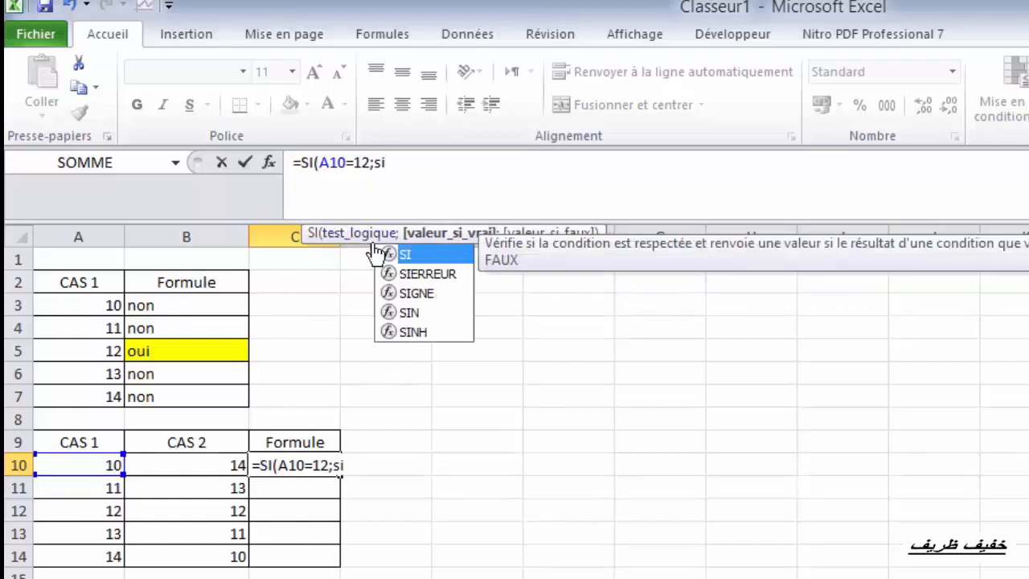
double_click(421, 253)
left_click(229, 464)
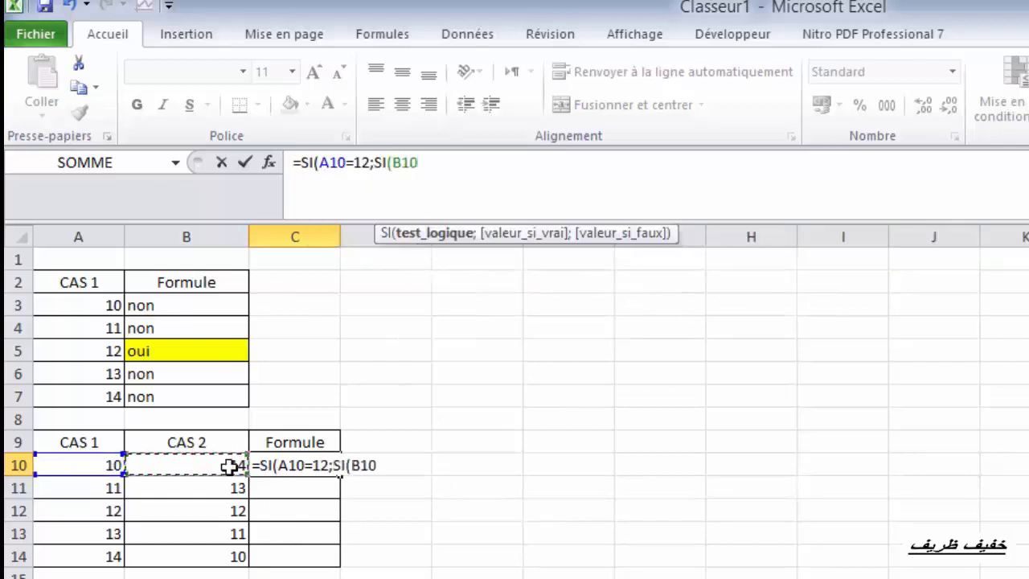
type("=12")
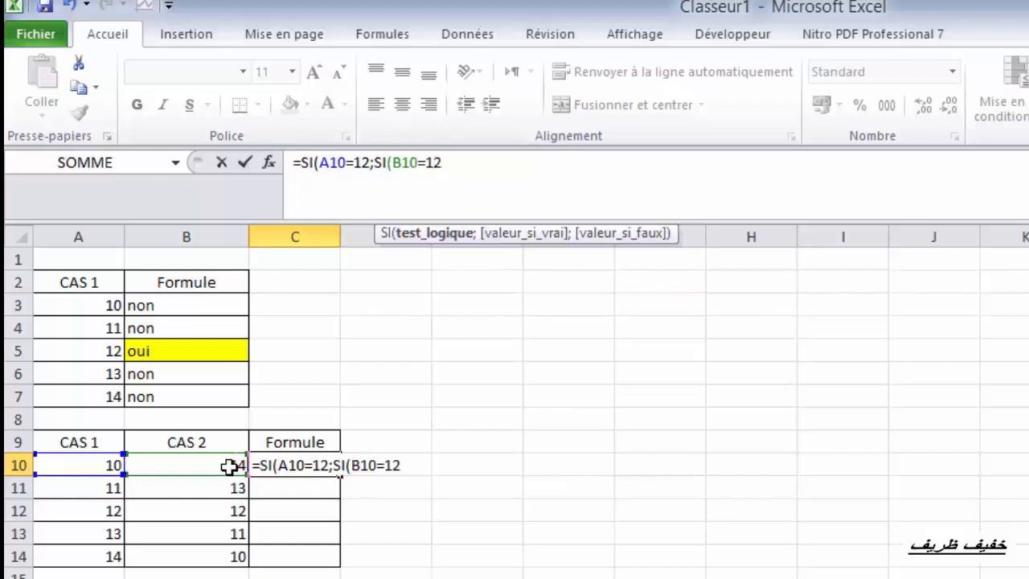
type(";")
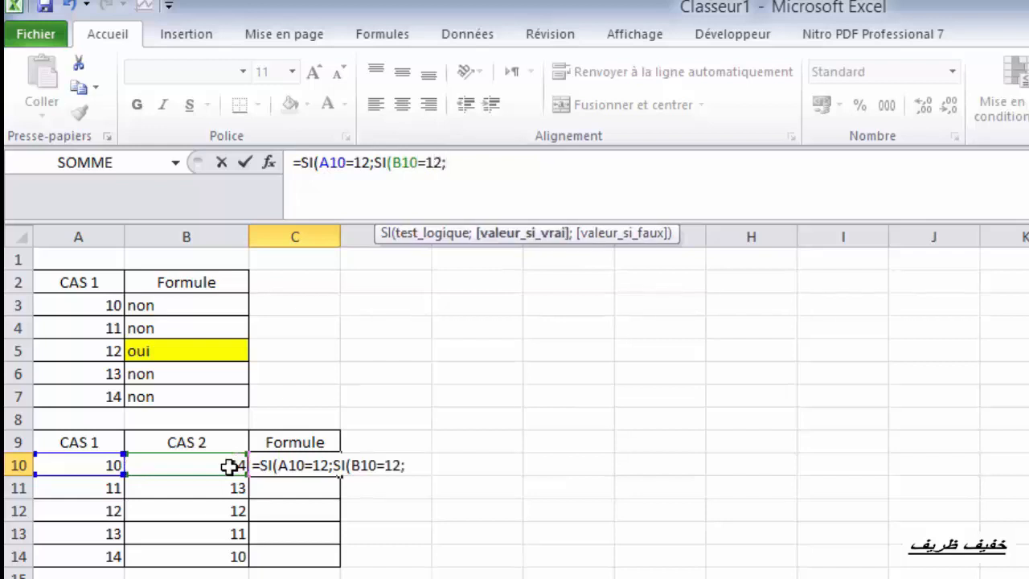
type("\"oui")
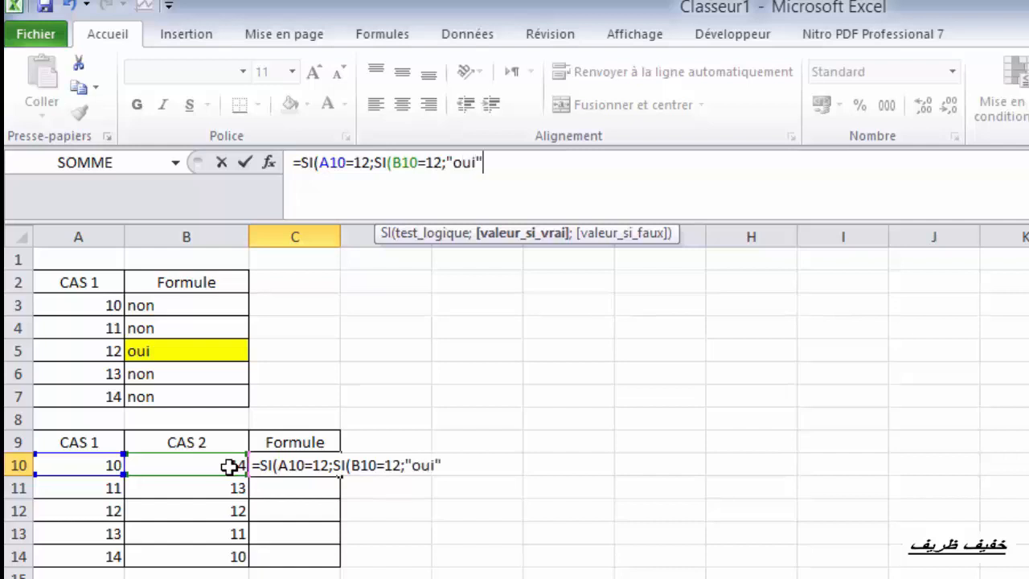
type("\";")
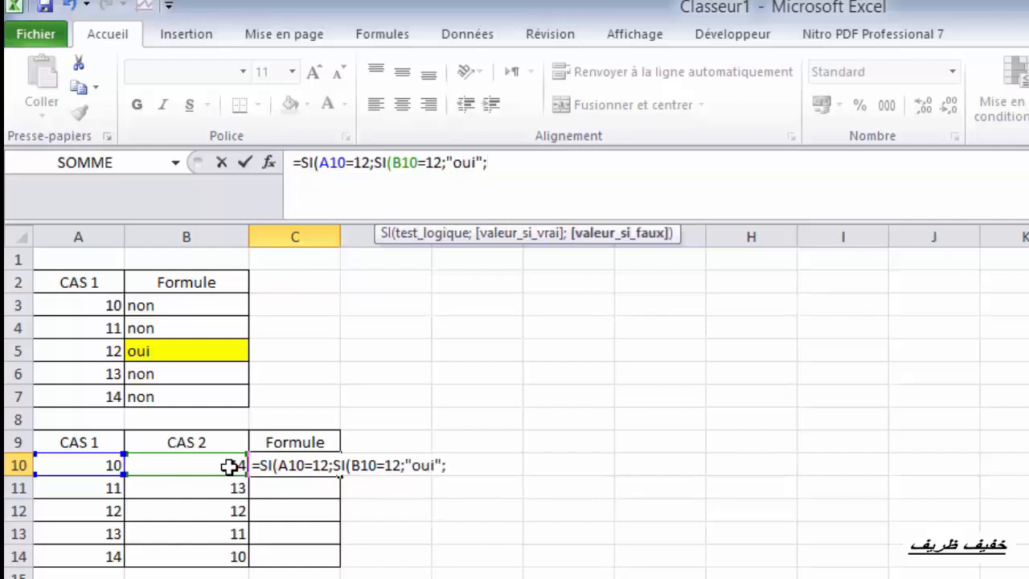
type("\"non")
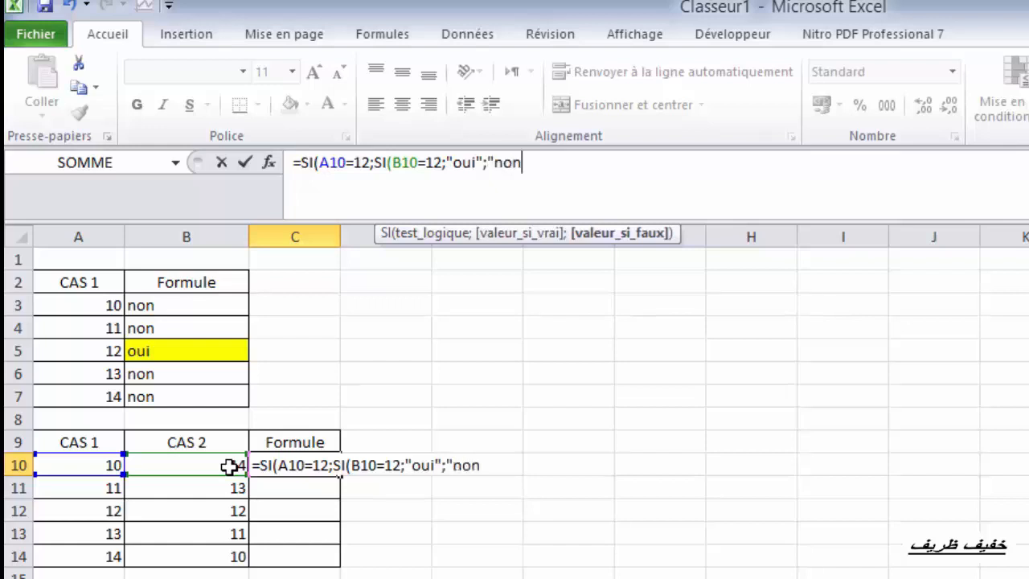
type("\")")
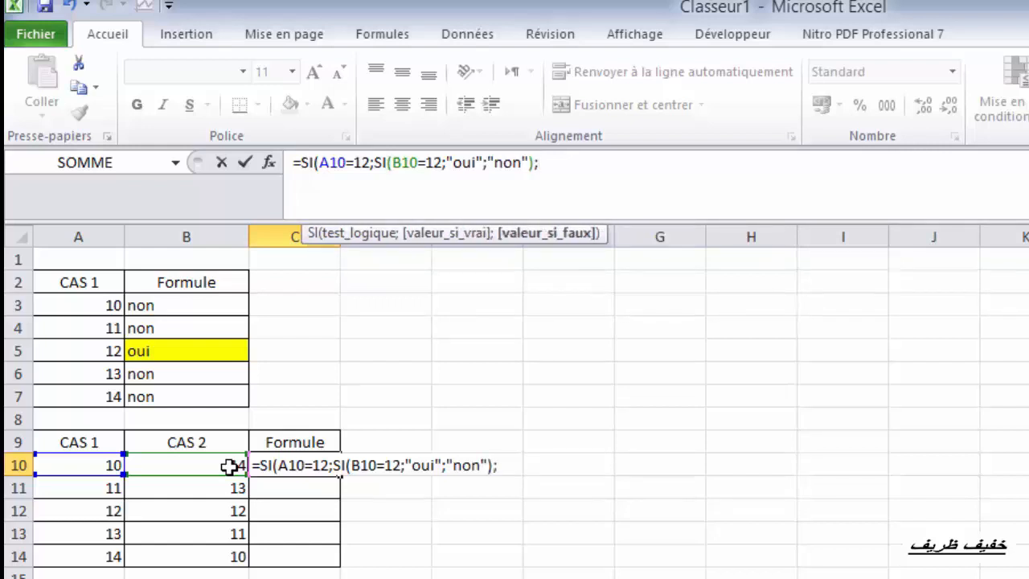
type(";\"non\")")
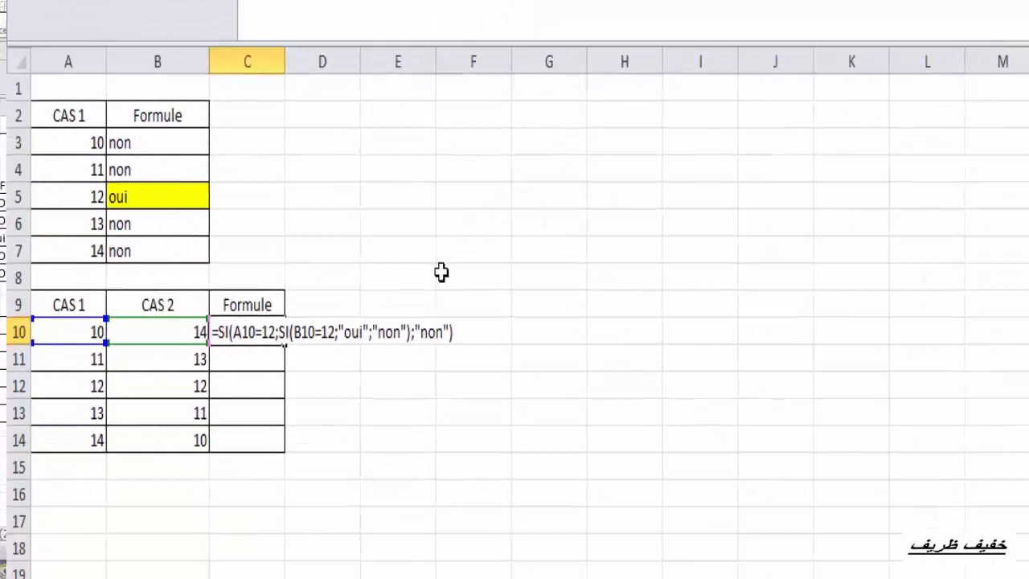
key("Return")
Fill the nested formula in C10 down through cell C14
left_click(265, 335)
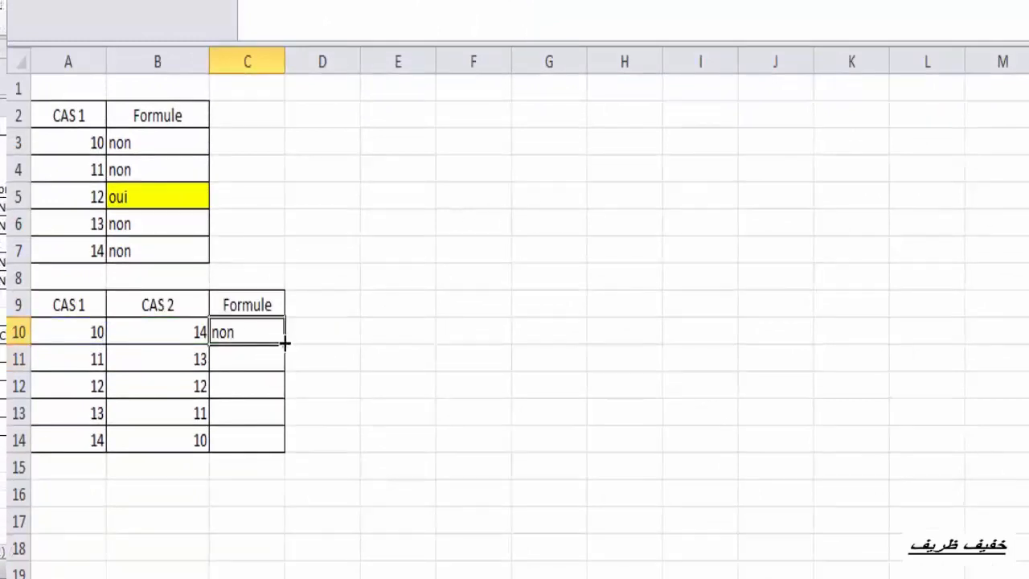
double_click(285, 344)
left_click(365, 436)
Highlight cell C12 with the same yellow fill as cell B5
left_click(259, 389)
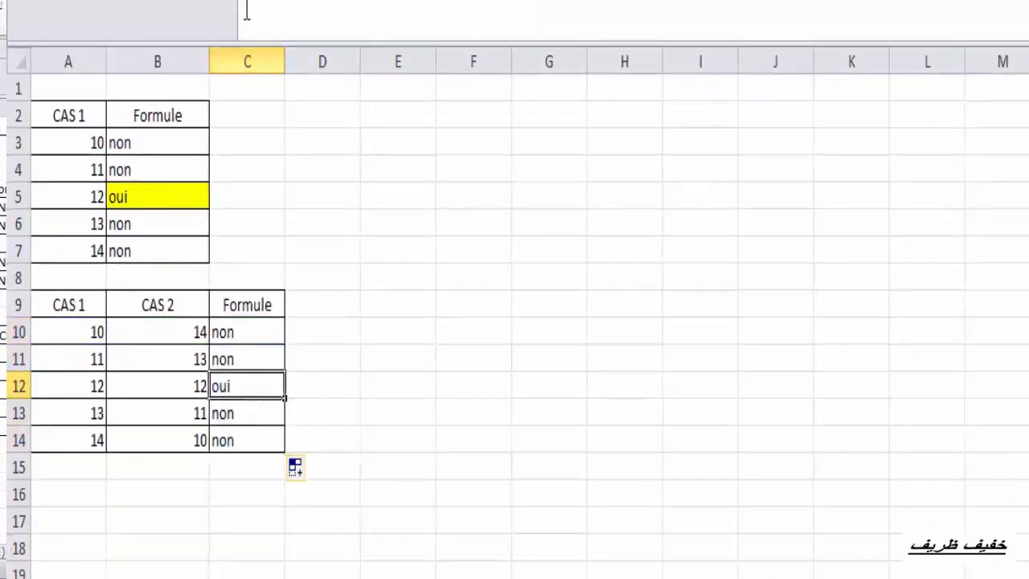
key("F4")
left_click(625, 393)
left_click(256, 386)
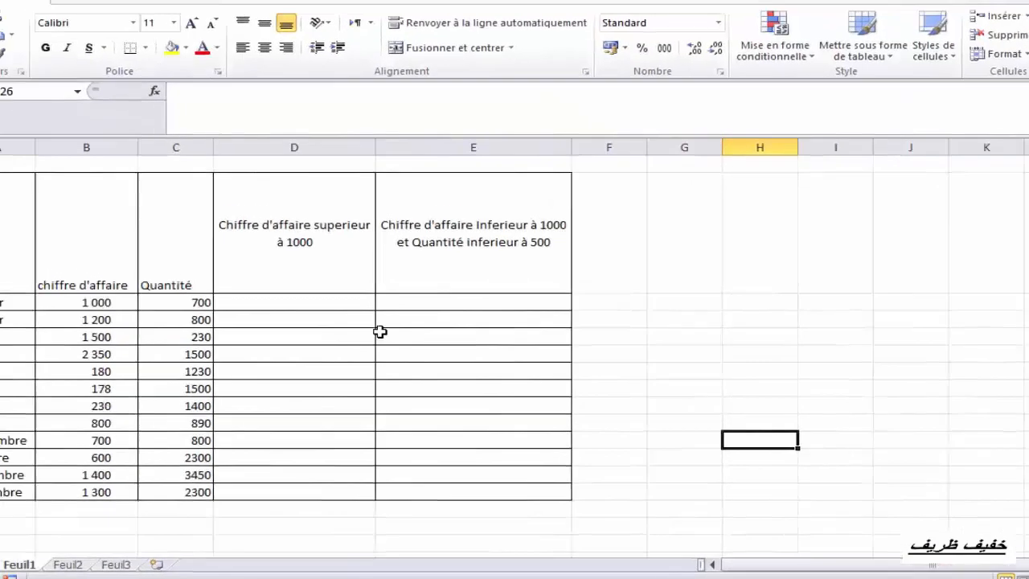
Enter the formula =SI(B18>1000;"X";"") in cell D18 of the monthly turnover table
left_click(363, 307)
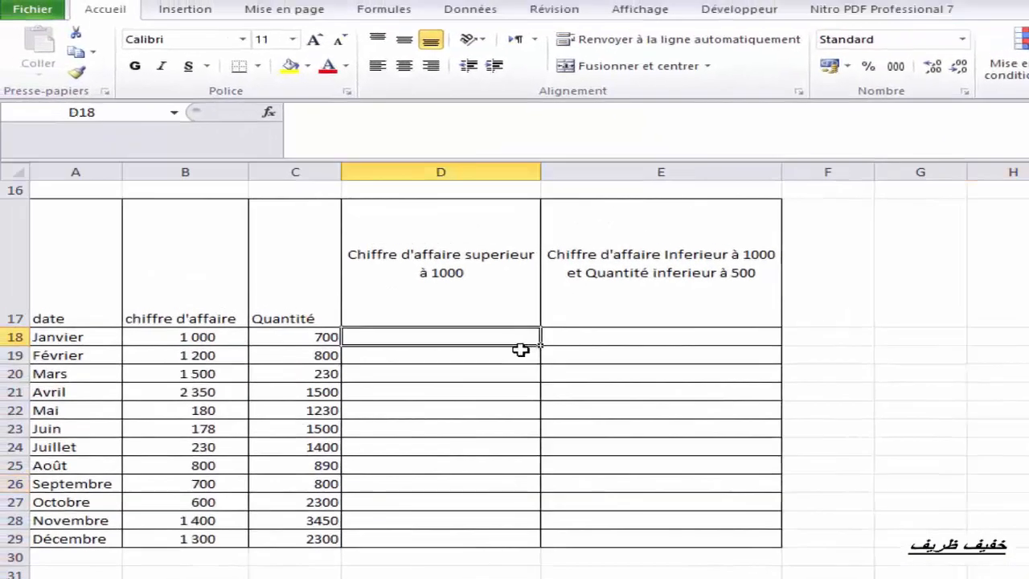
type("=si")
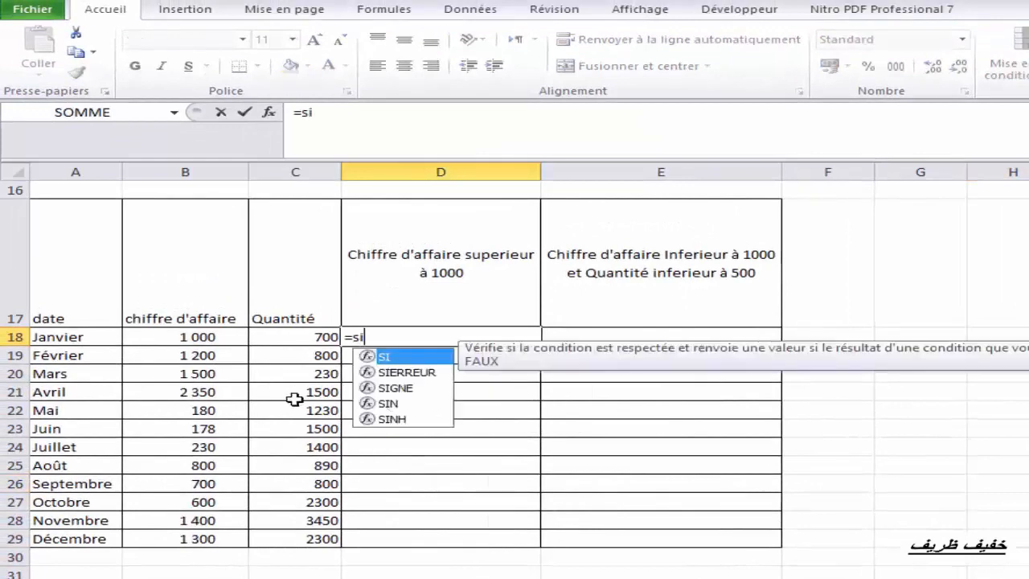
key("Tab")
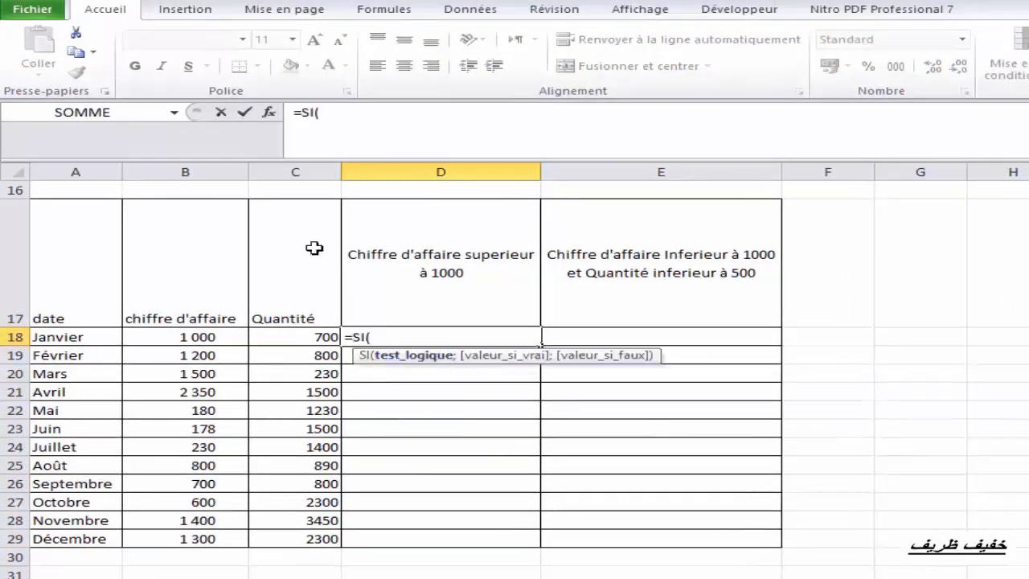
left_click(196, 337)
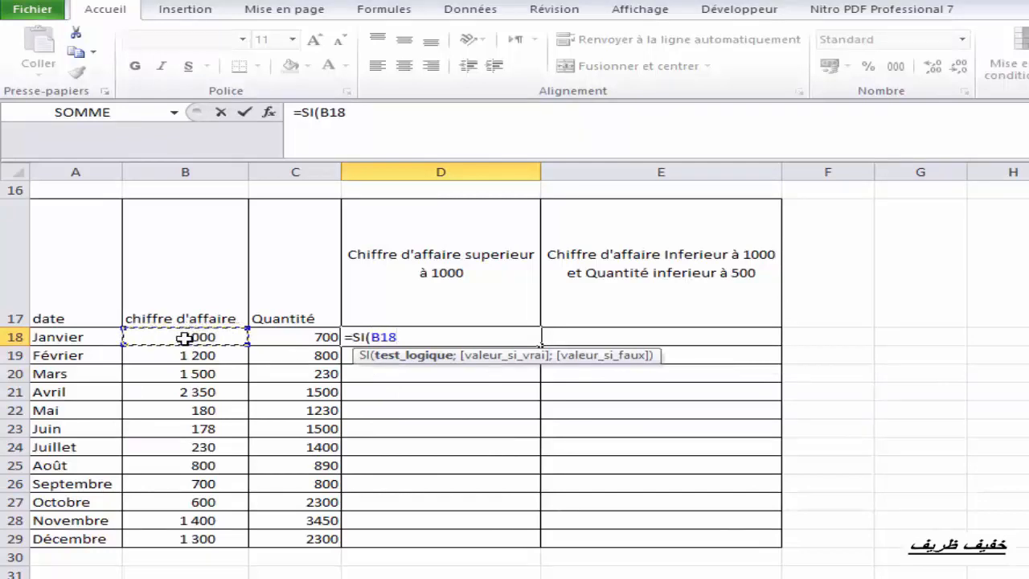
type(">")
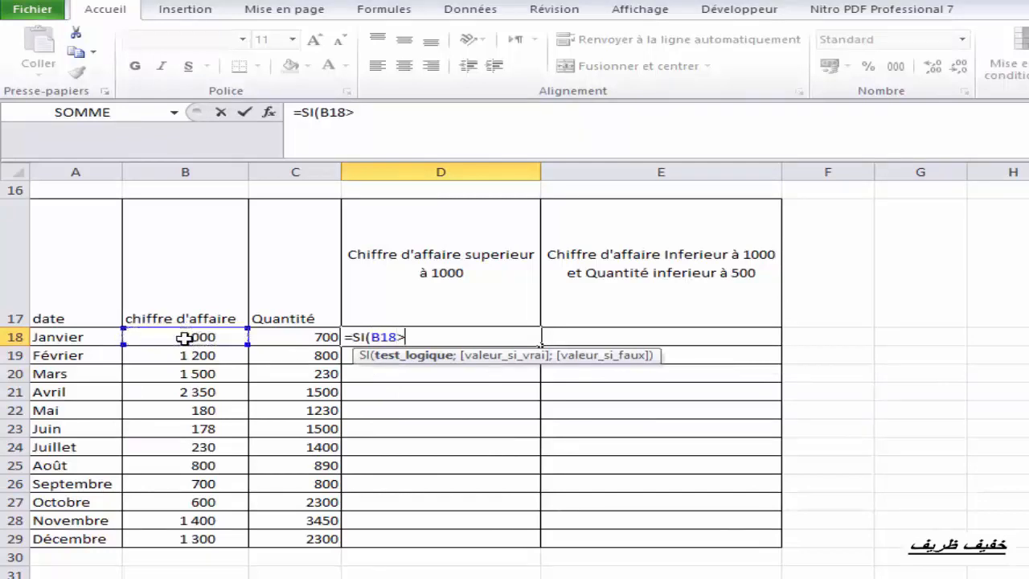
type("1")
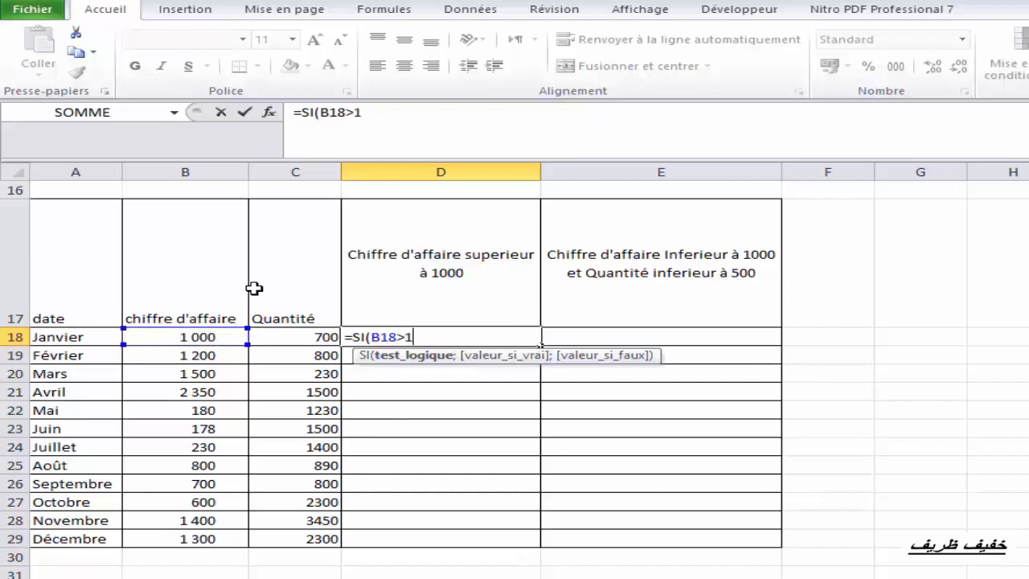
type("000")
type(";\"X")
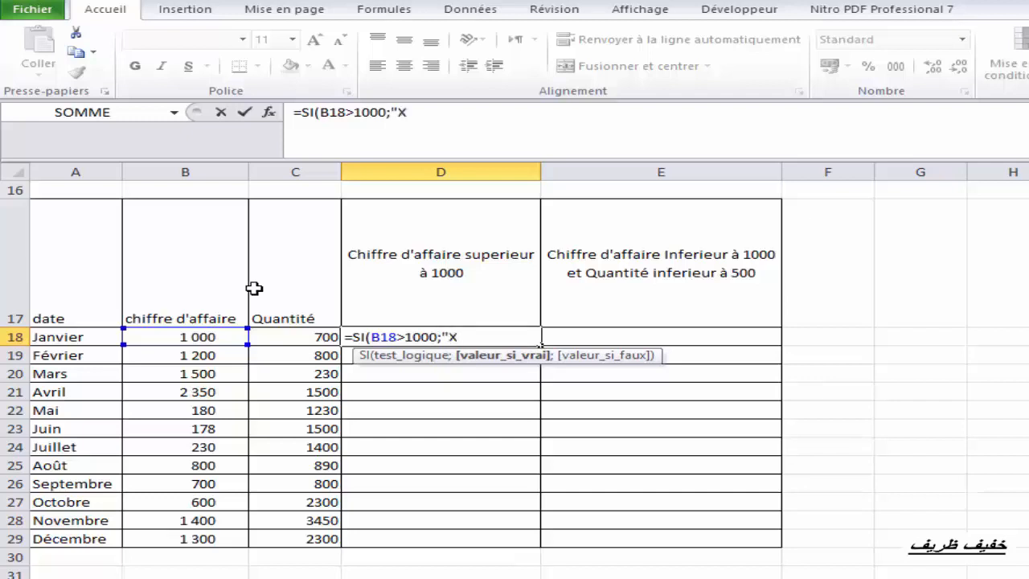
type("\";")
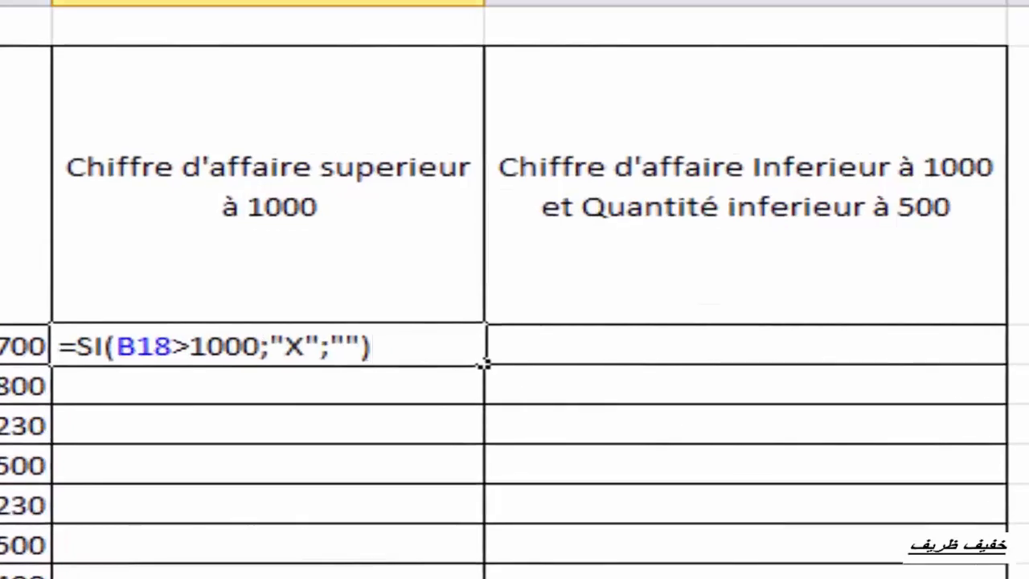
key("Return")
Fill the D18 formula down through cell D29
left_click(319, 348)
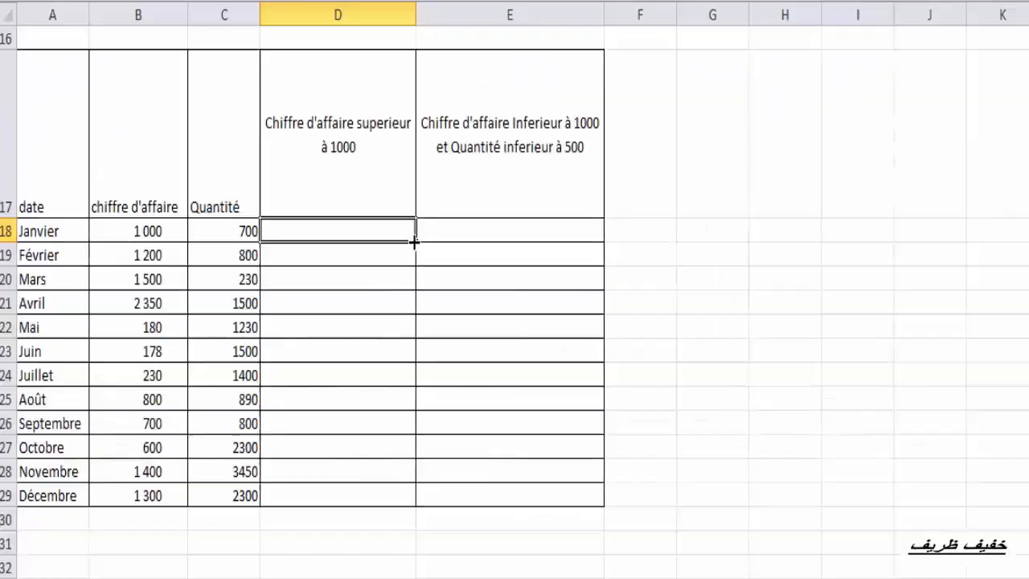
left_click_drag(413, 330, 371, 578)
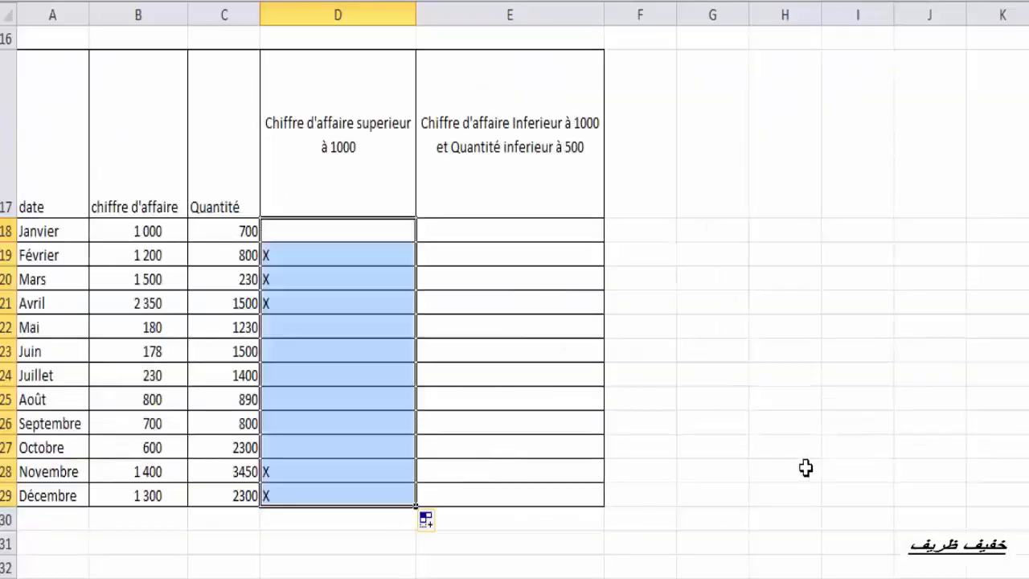
left_click(806, 467)
Compare the turnover values in column B with the marks in column D for February, March, April, November and December
left_click_drag(324, 229, 296, 499)
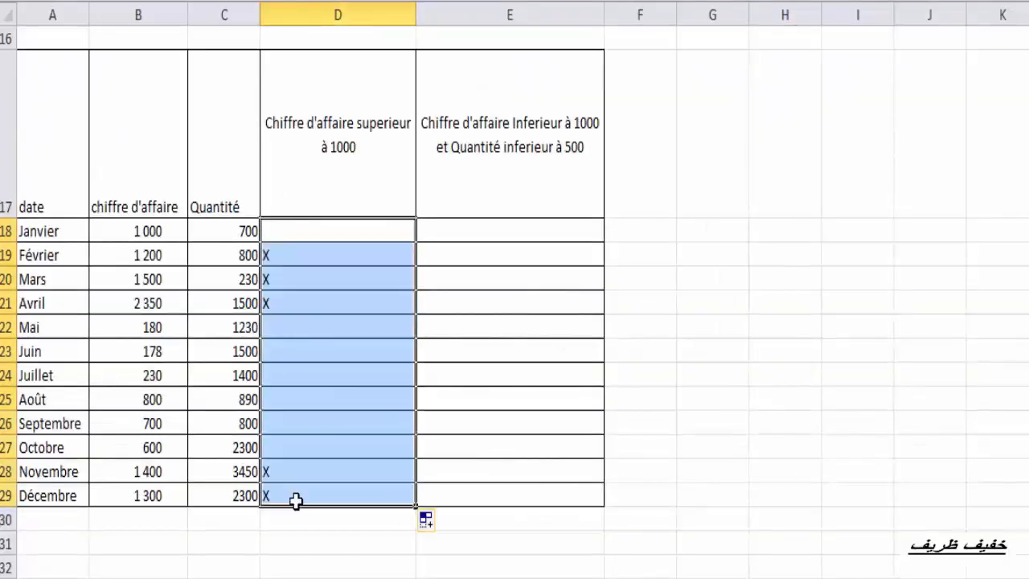
left_click(786, 415)
left_click(98, 255)
left_click(300, 256)
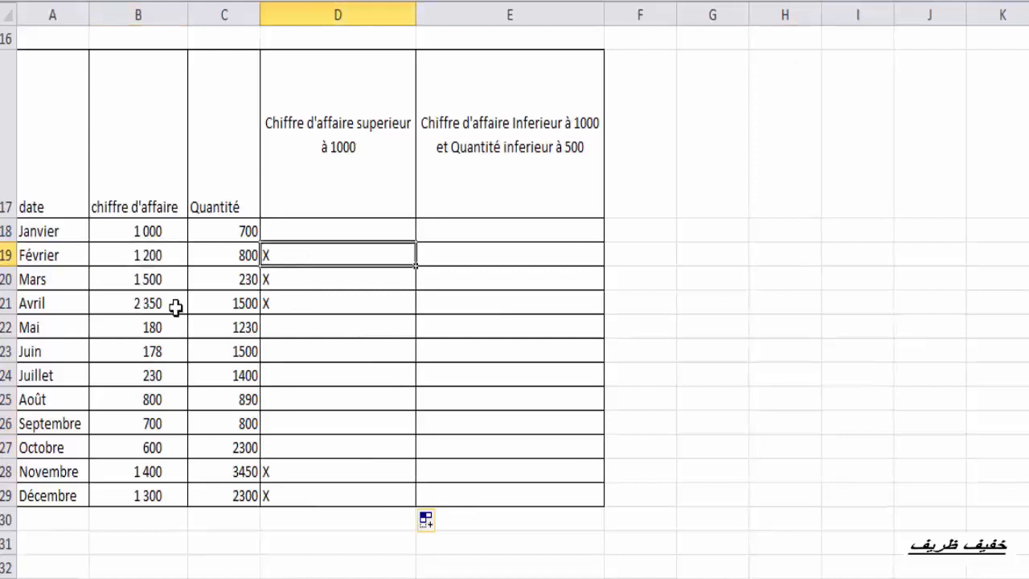
left_click(128, 281)
left_click(280, 280)
left_click(161, 305)
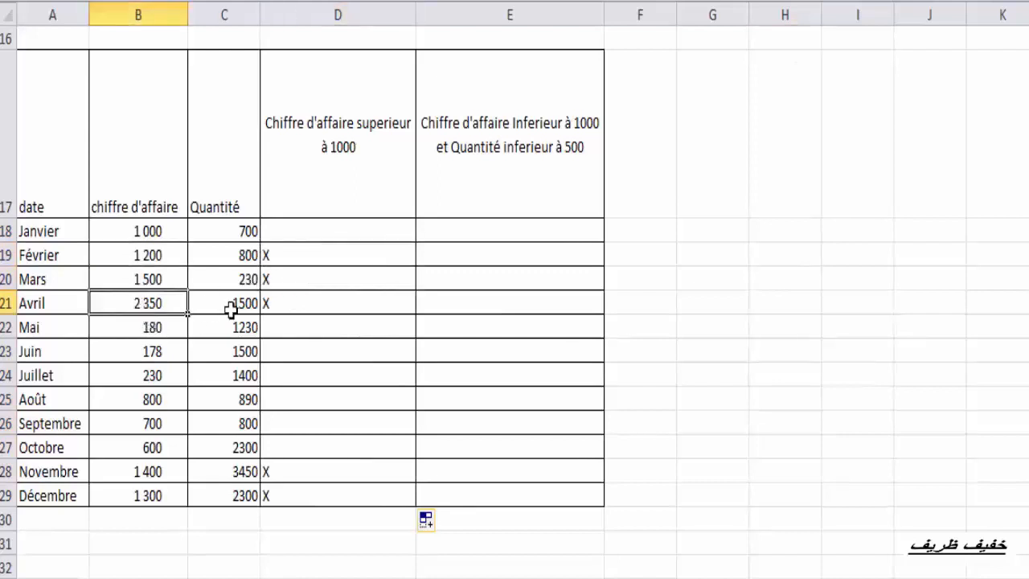
left_click(268, 305)
left_click(122, 475)
left_click(287, 472)
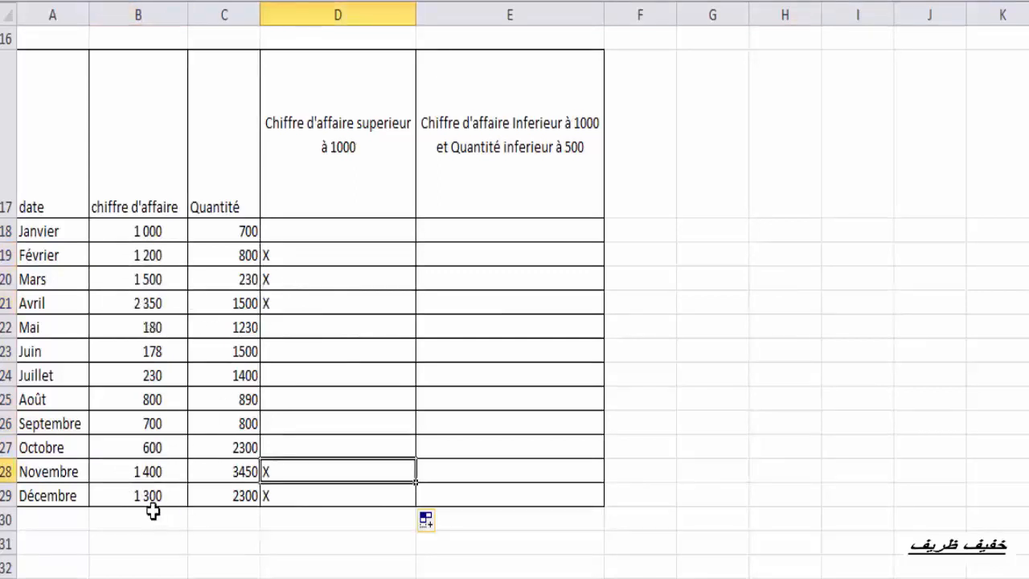
left_click(146, 496)
left_click(273, 492)
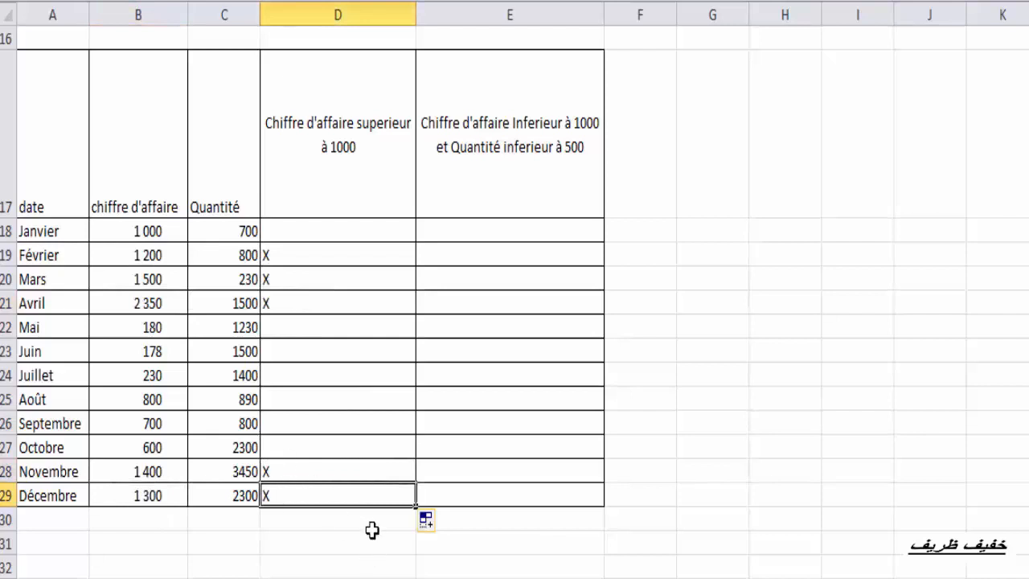
Start a SI formula in cell E18 that tests whether B18 is less than 1000
left_click(583, 239)
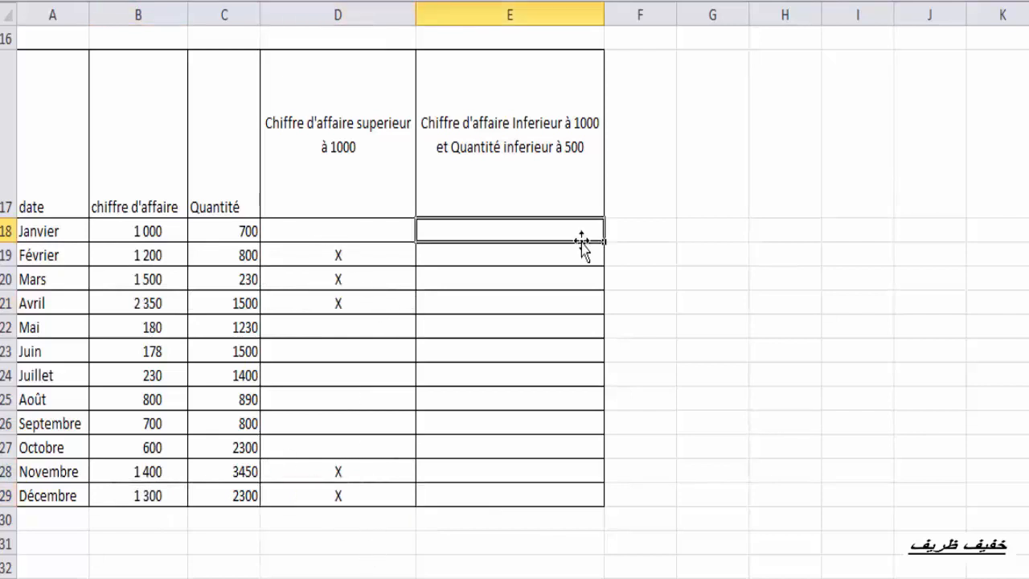
type("=s")
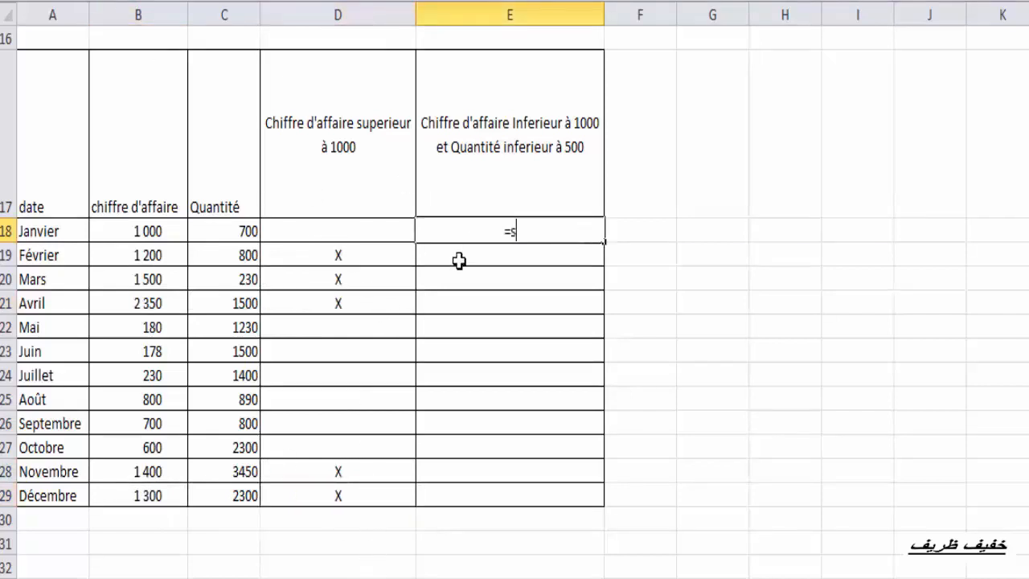
type("i(")
left_click(130, 225)
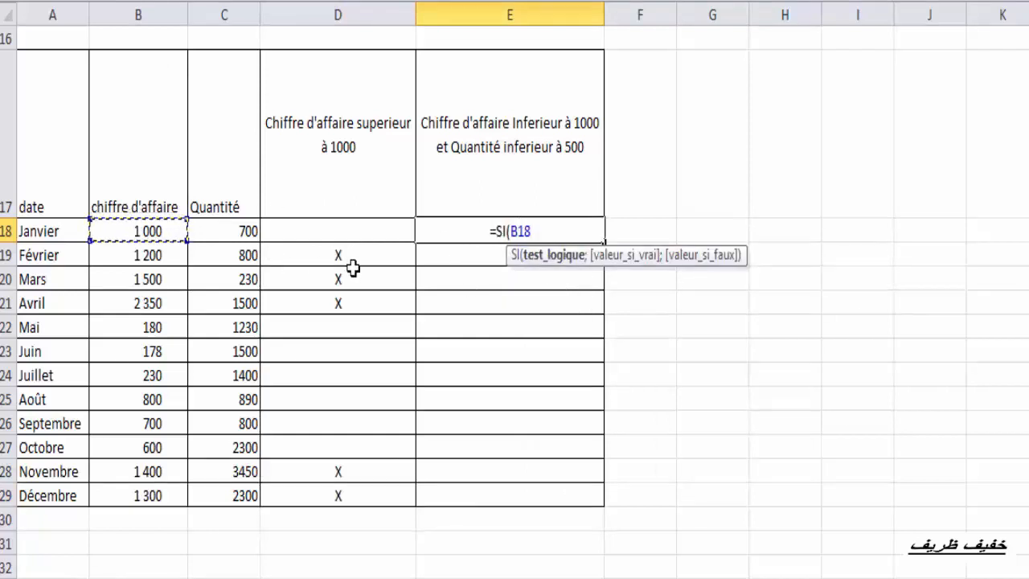
type("<100")
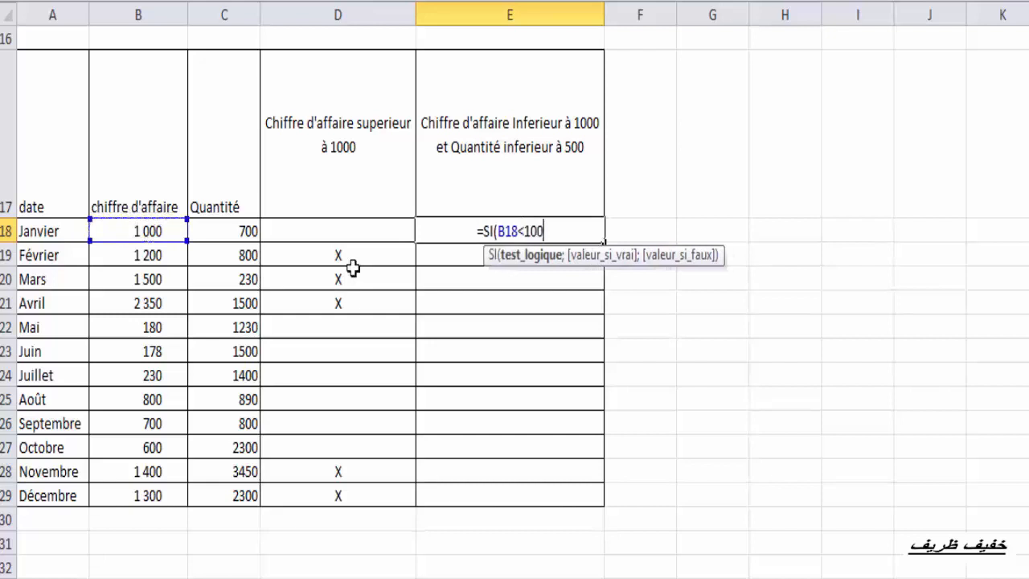
type("0")
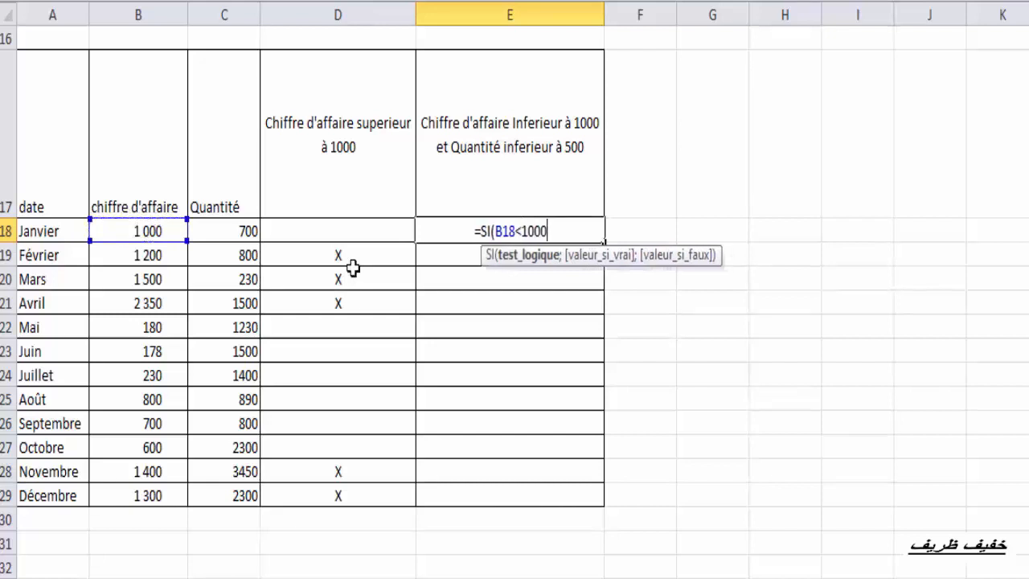
type(";")
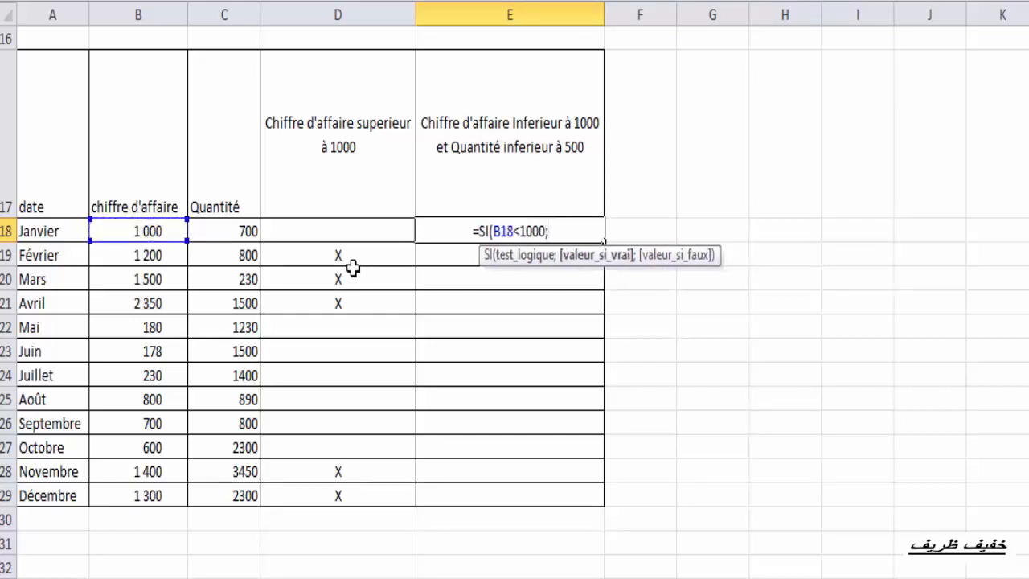
Nest SI(C18<500;"X";"") as the value-if-true argument of the E18 formula
type("si")
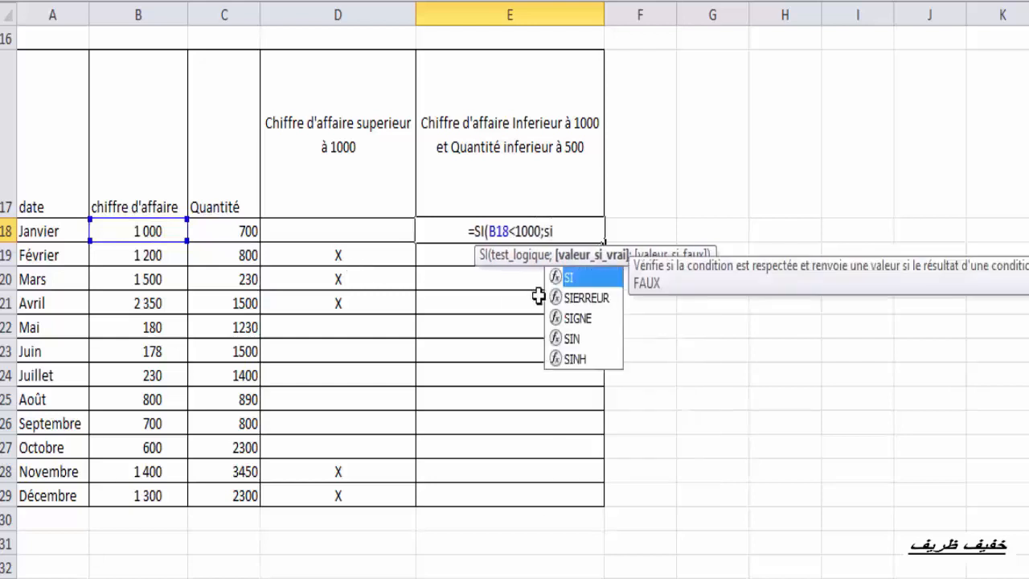
double_click(570, 277)
left_click(250, 233)
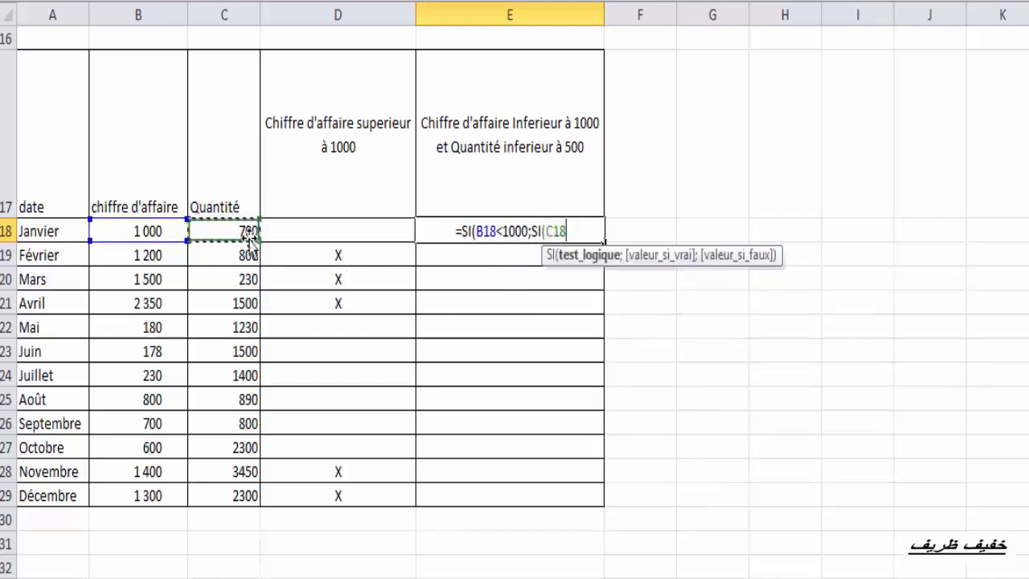
type("<")
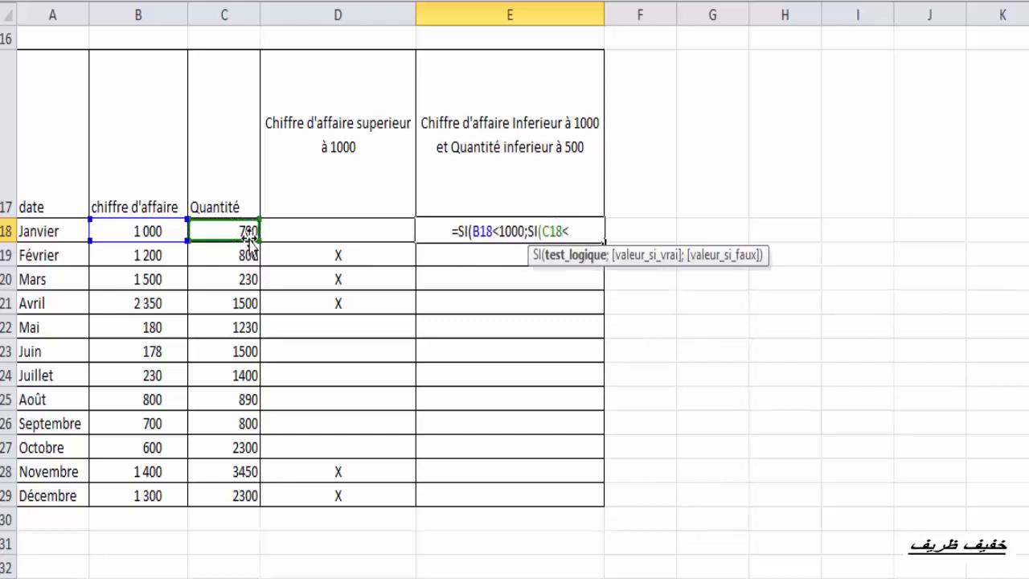
type("500")
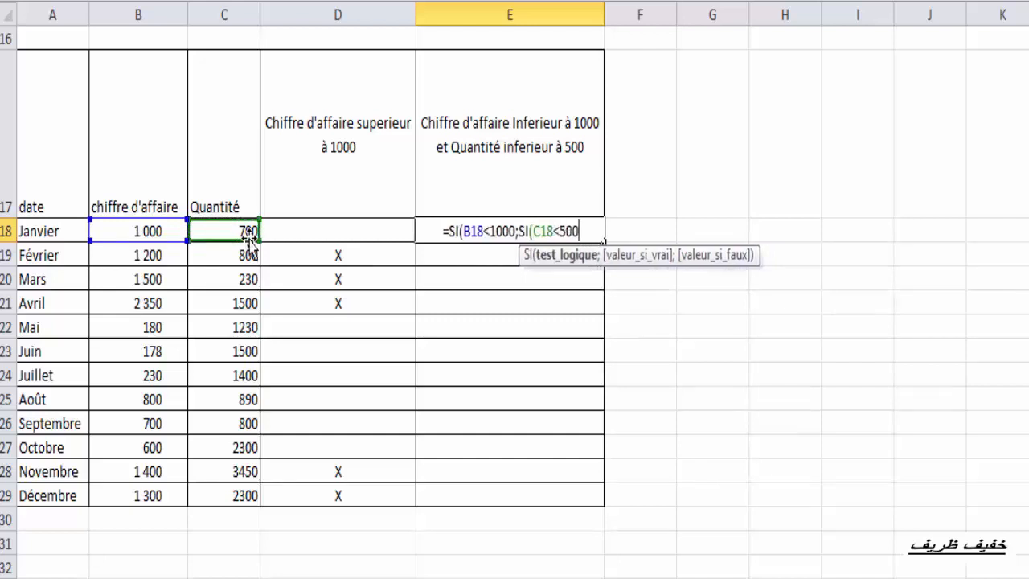
type(";")
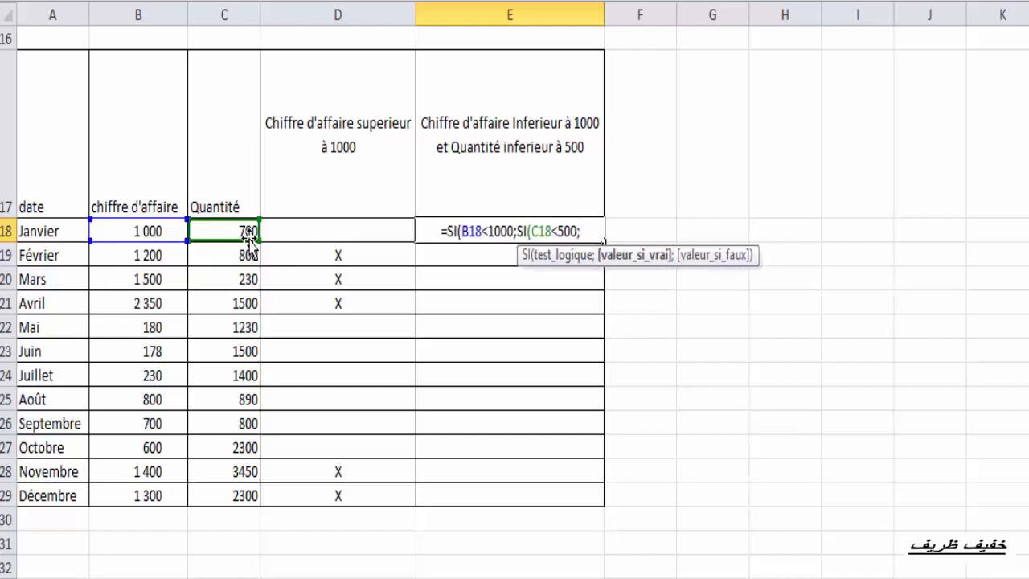
type("\"X")
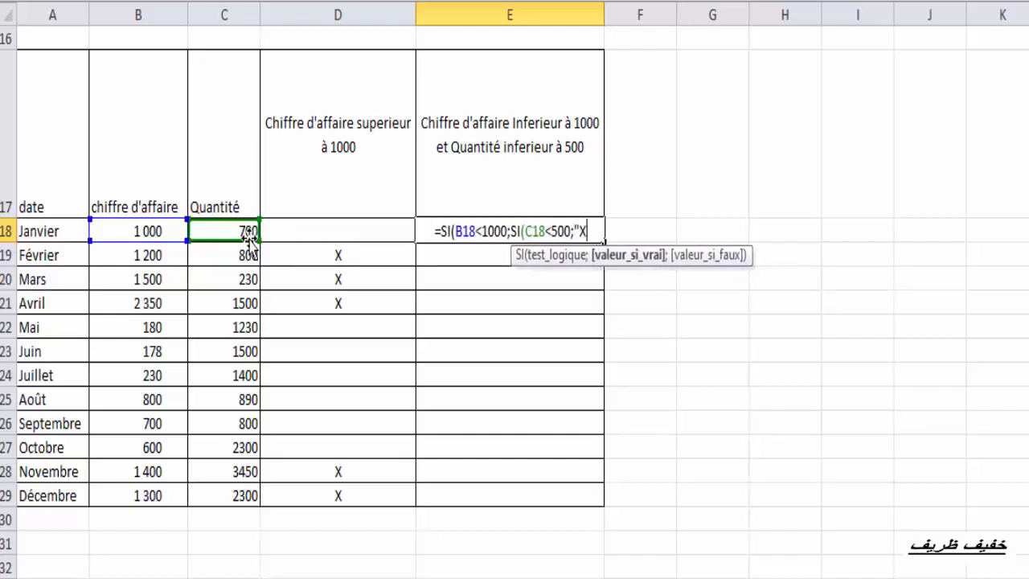
type("\"")
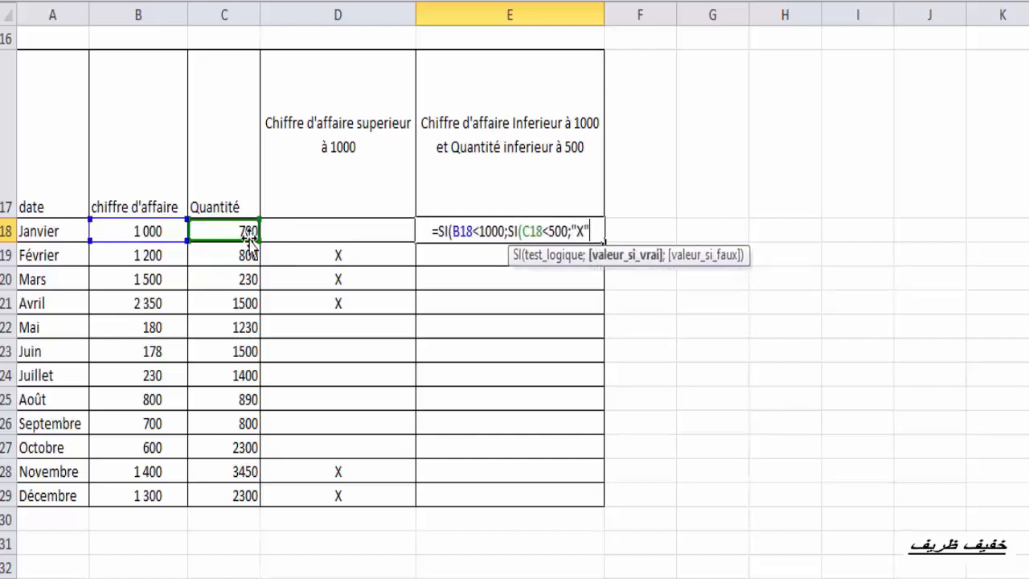
type(";\"\"")
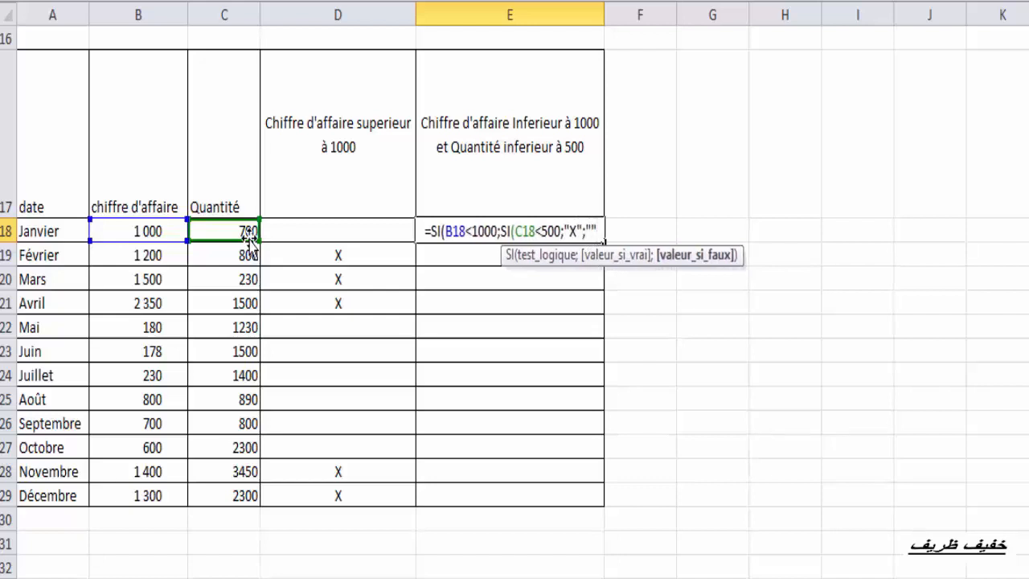
type(")")
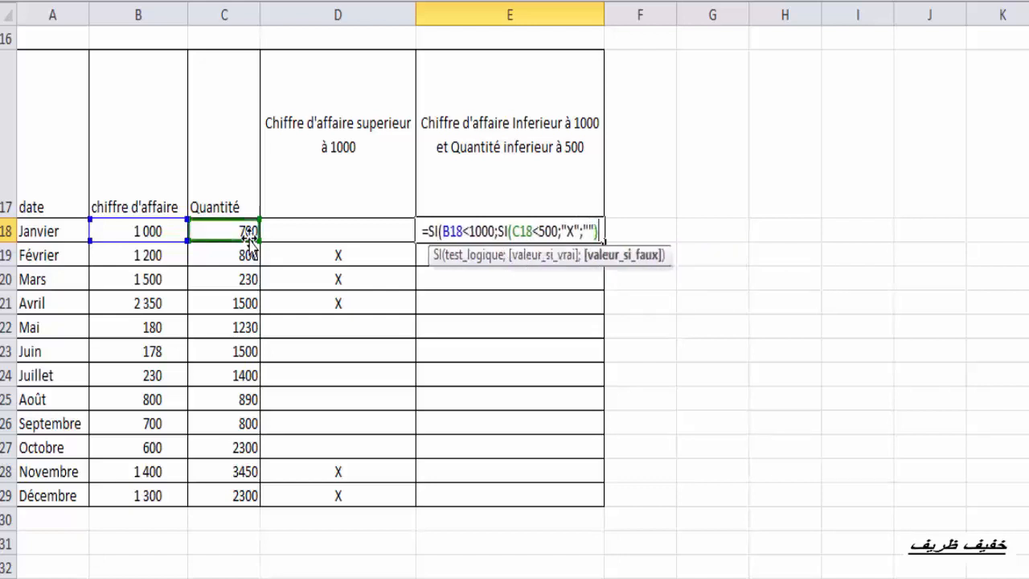
Complete the E18 formula with an empty value-if-false argument, giving =SI(B18<1000;SI(C18<500;"X";"");"")
type(";")
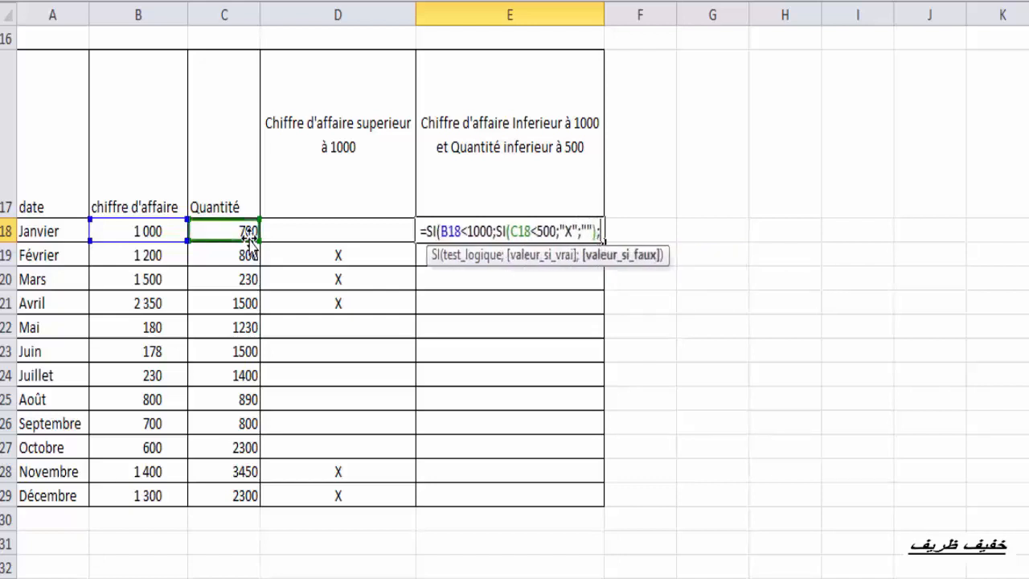
type("\"\"")
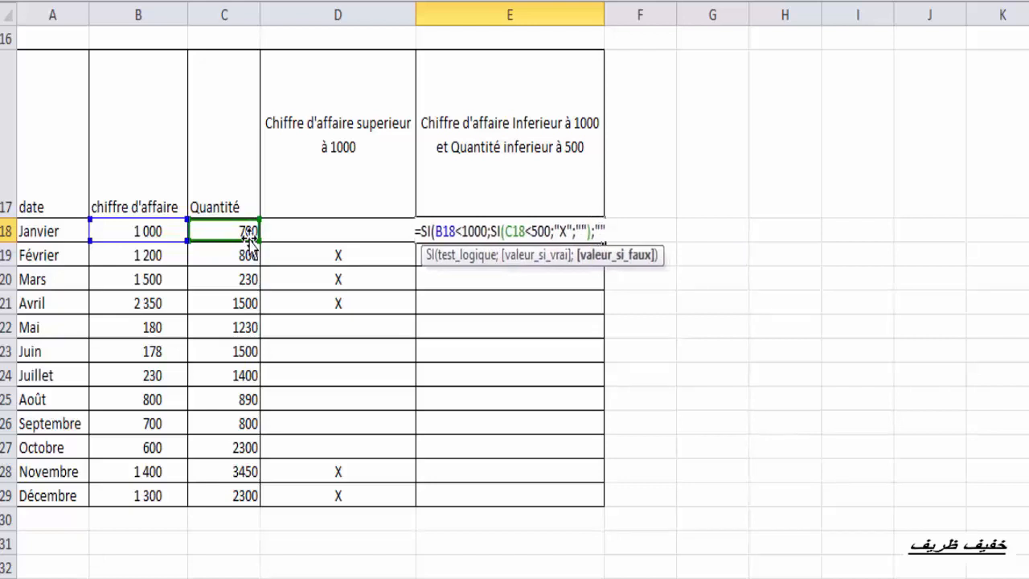
type(")")
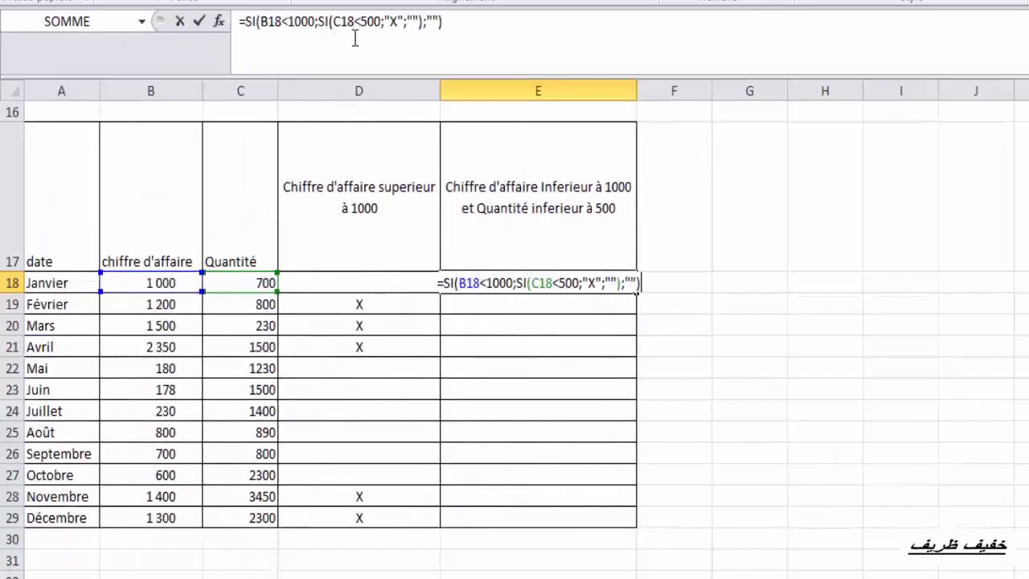
left_click(464, 34)
key("Return")
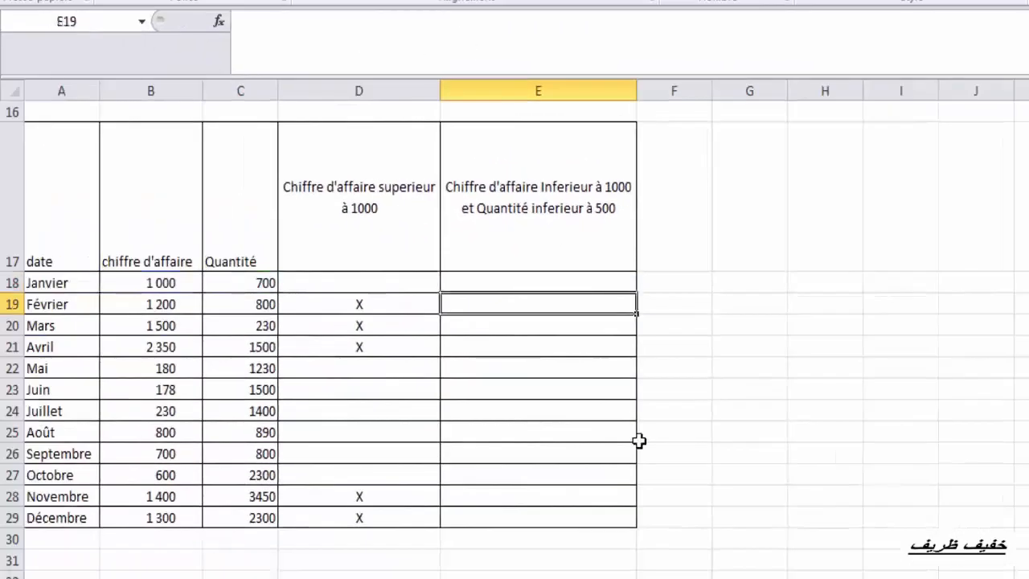
Copy the nested SI formula from E18 down column E through December in row 29
left_click(587, 284)
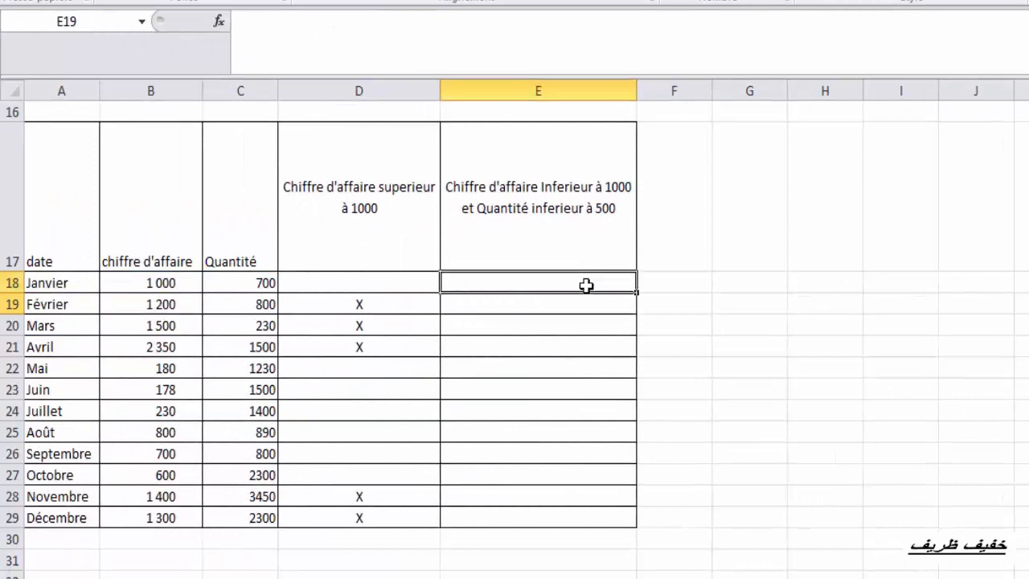
double_click(636, 294)
left_click(726, 412)
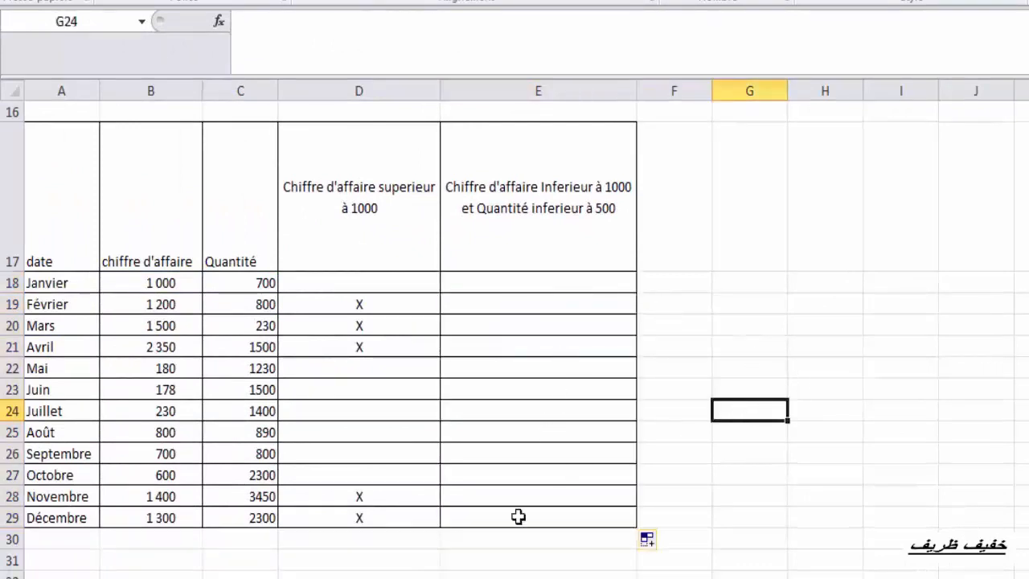
Set the Quantité values to 230 for Mai in C22 and 120 for Août in C25
left_click(220, 365)
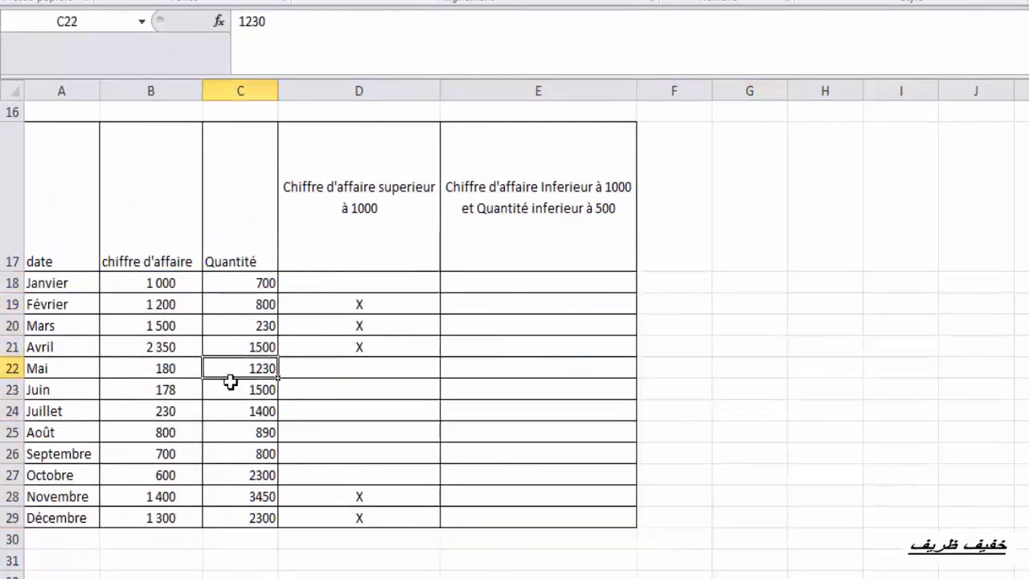
type("230")
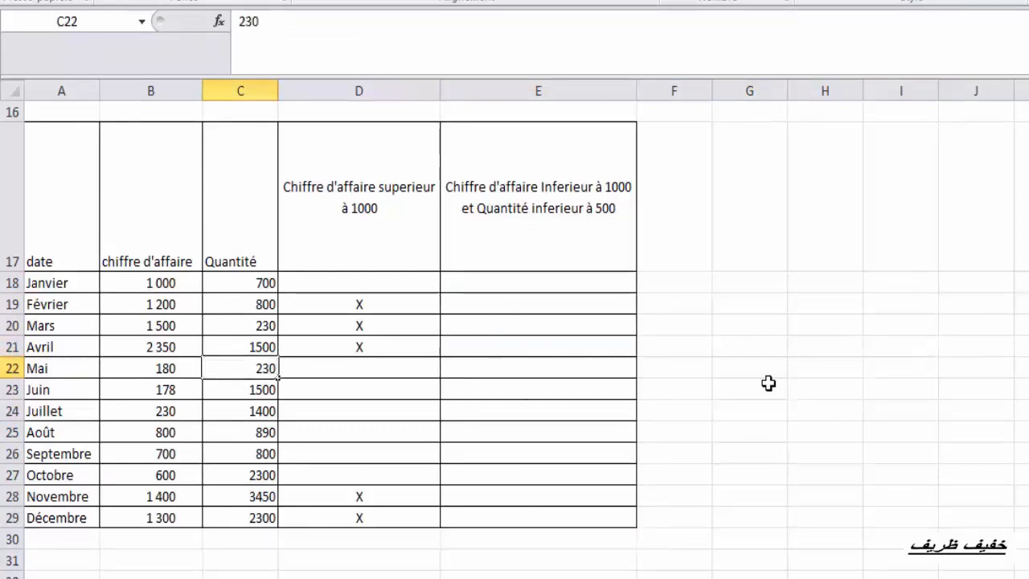
left_click(767, 382)
left_click(230, 432)
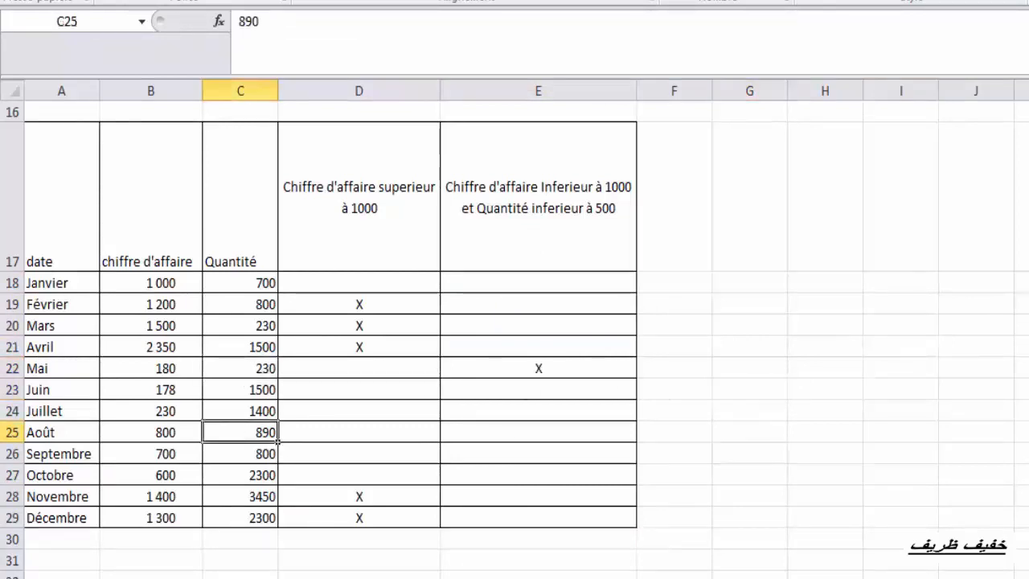
type("12")
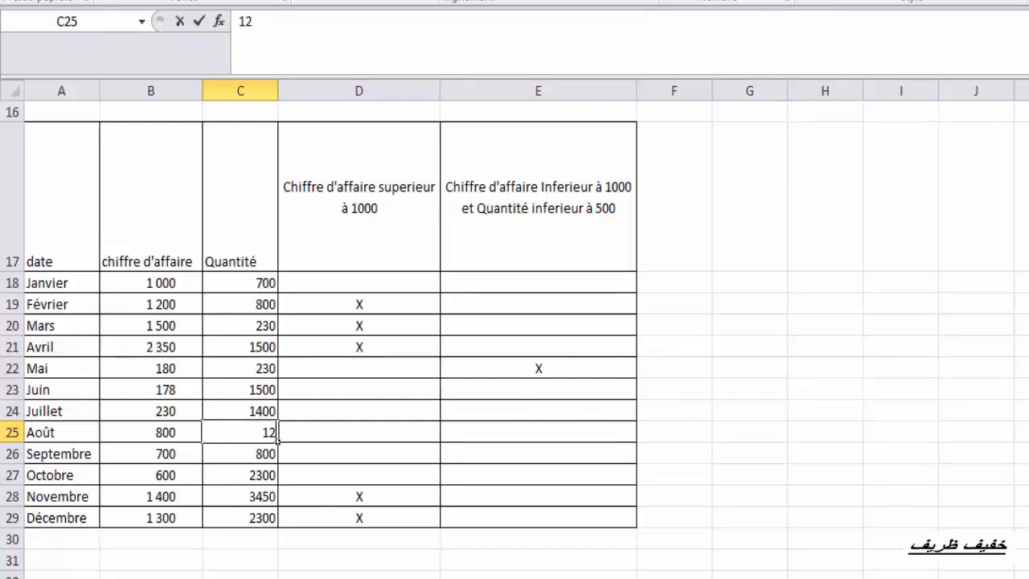
type("0")
left_click(916, 478)
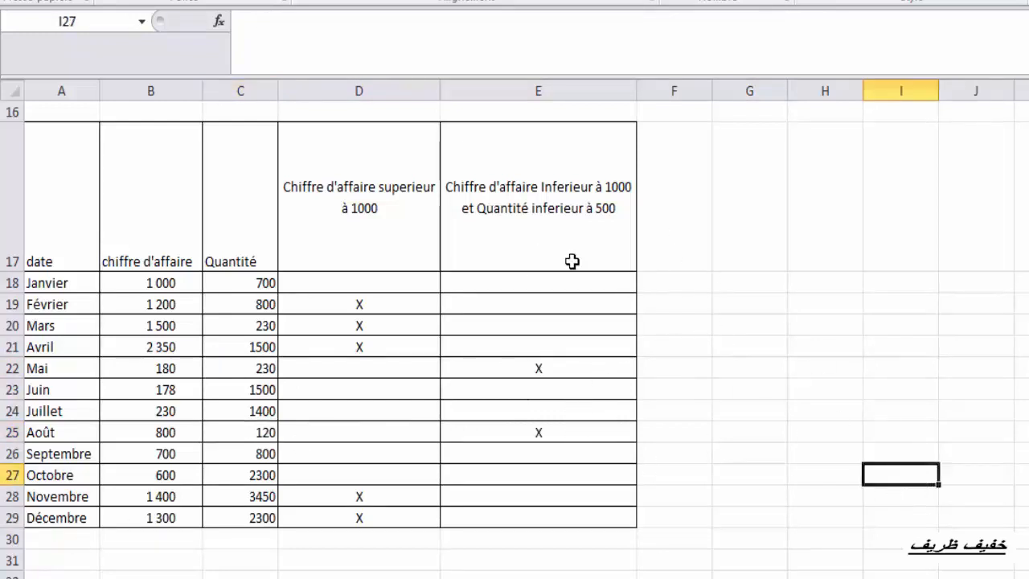
Examine the nested SI formula in E18 and its copy for Mai in E22
left_click(536, 279)
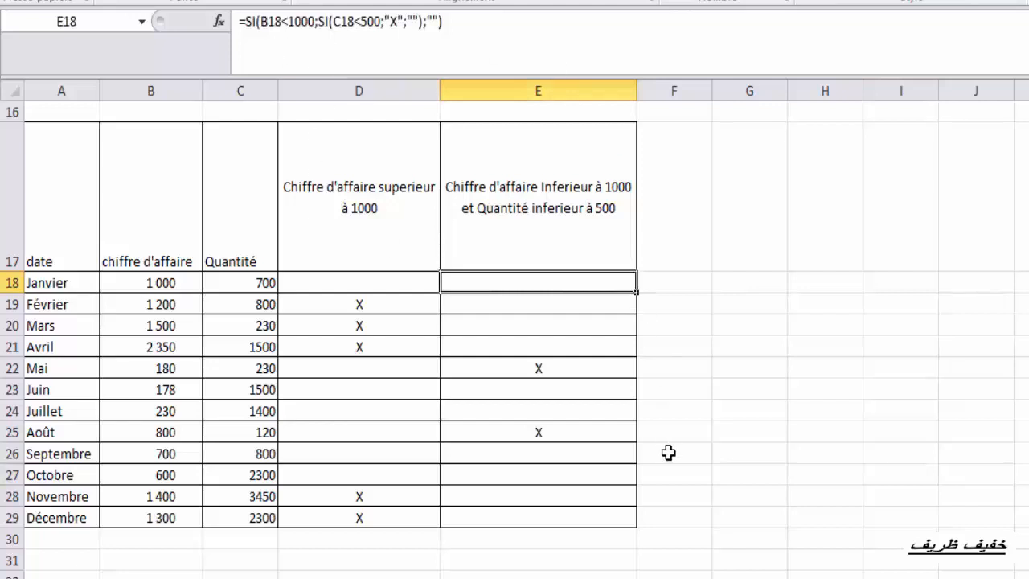
left_click(535, 365)
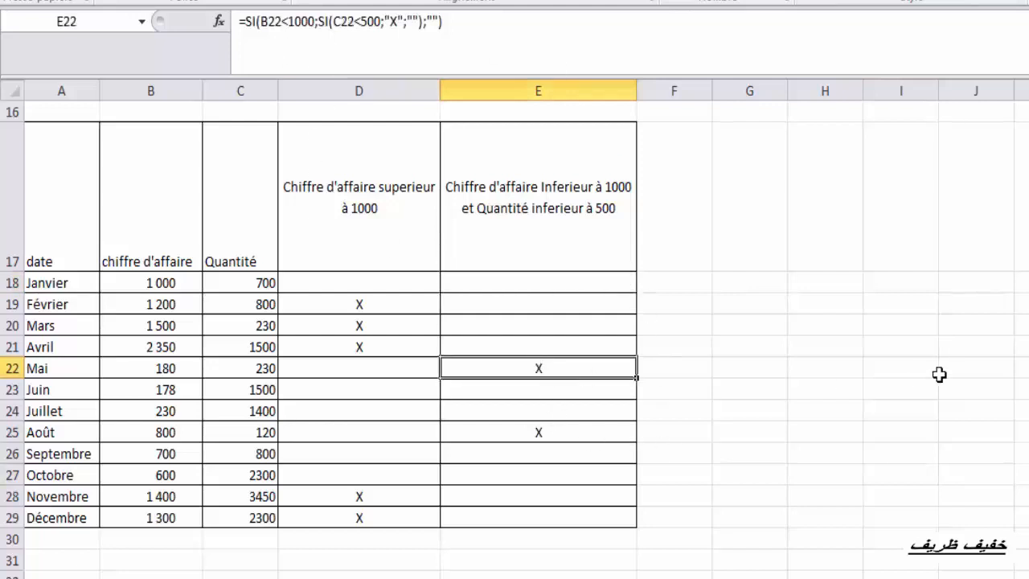
left_click(253, 433)
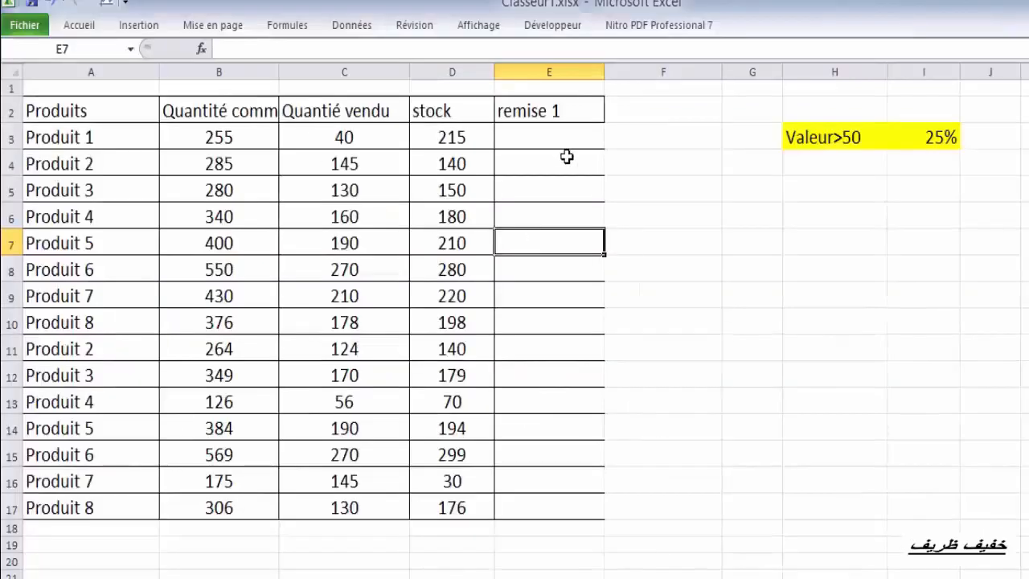
Start a SI formula in the remise 1 cell E3 that tests whether C3 is greater than 50
left_click(561, 141)
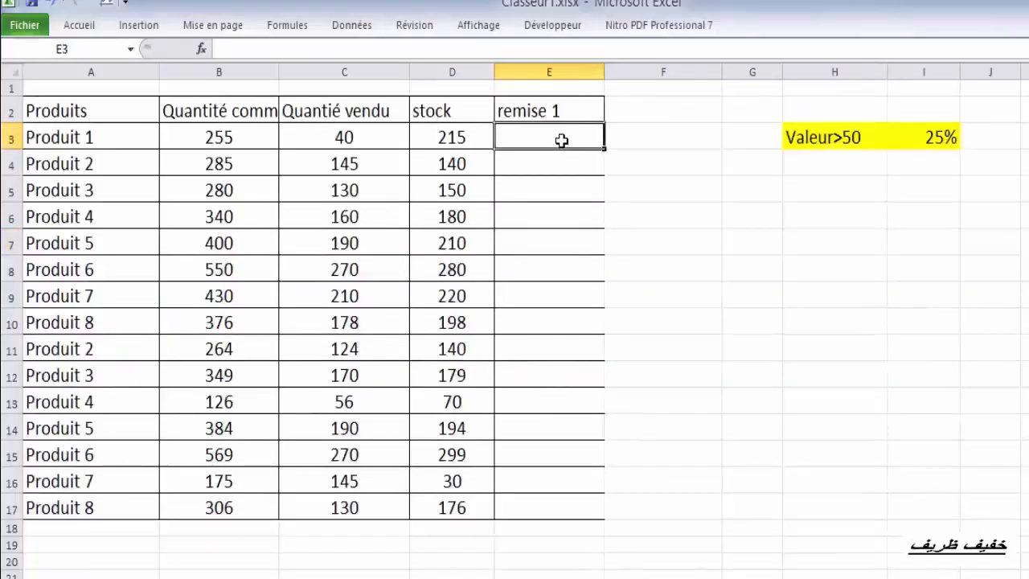
type("=SI(")
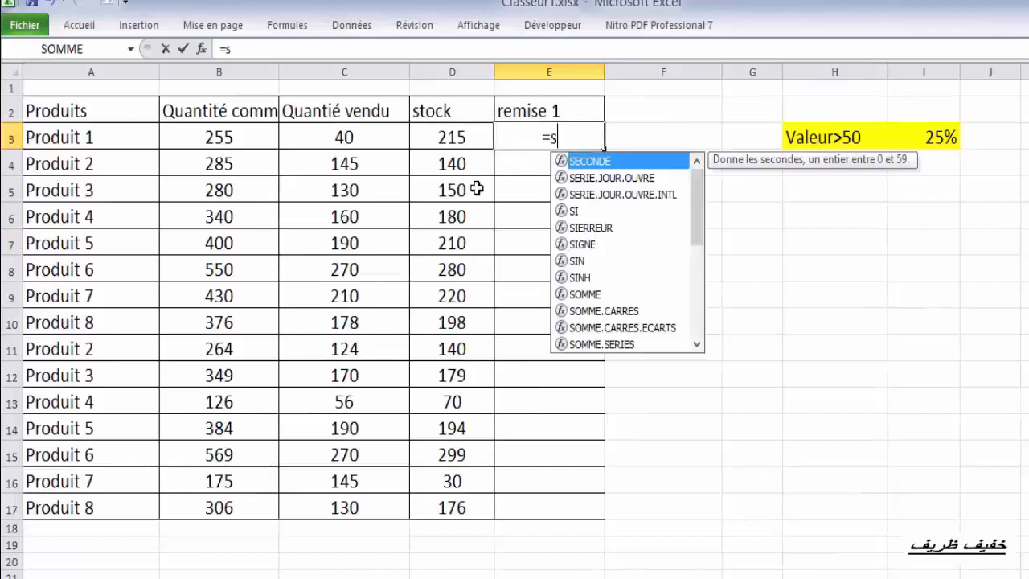
left_click(323, 141)
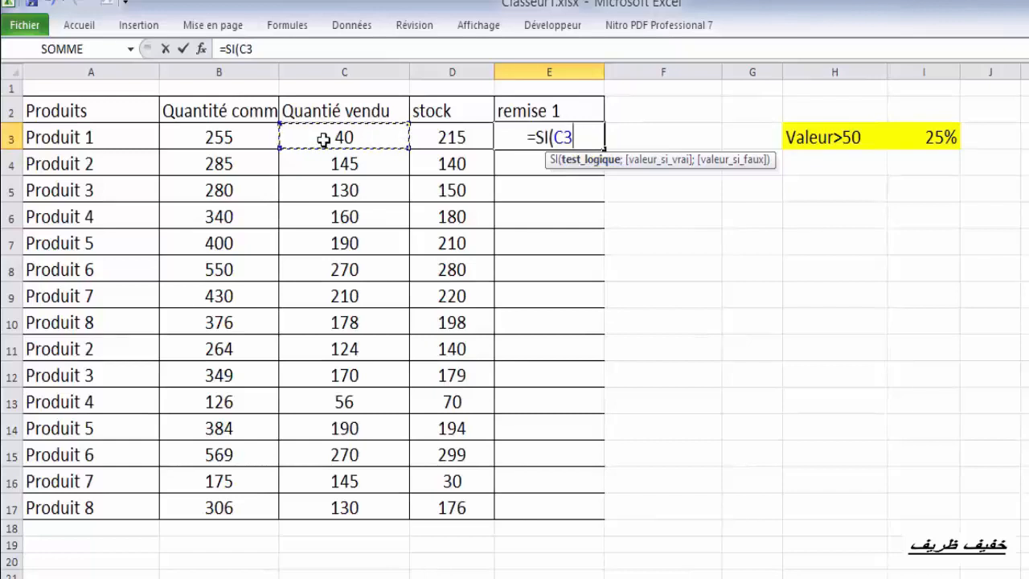
type(">")
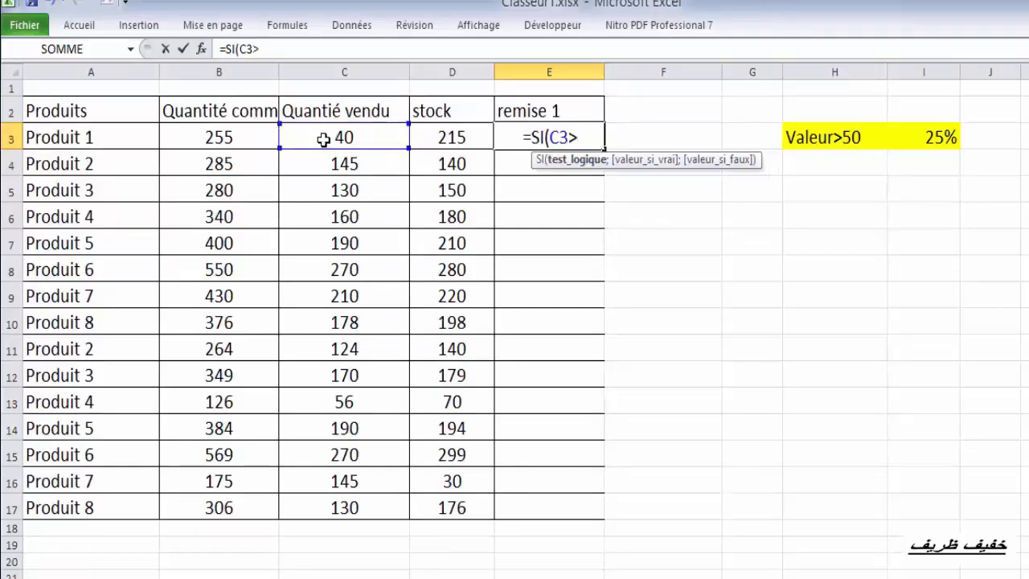
type("50")
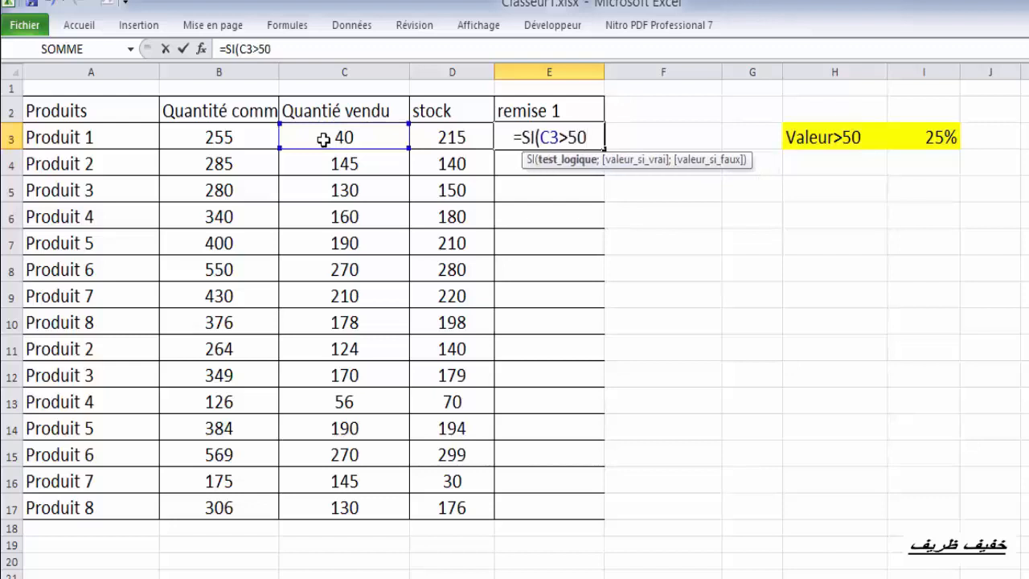
type(";")
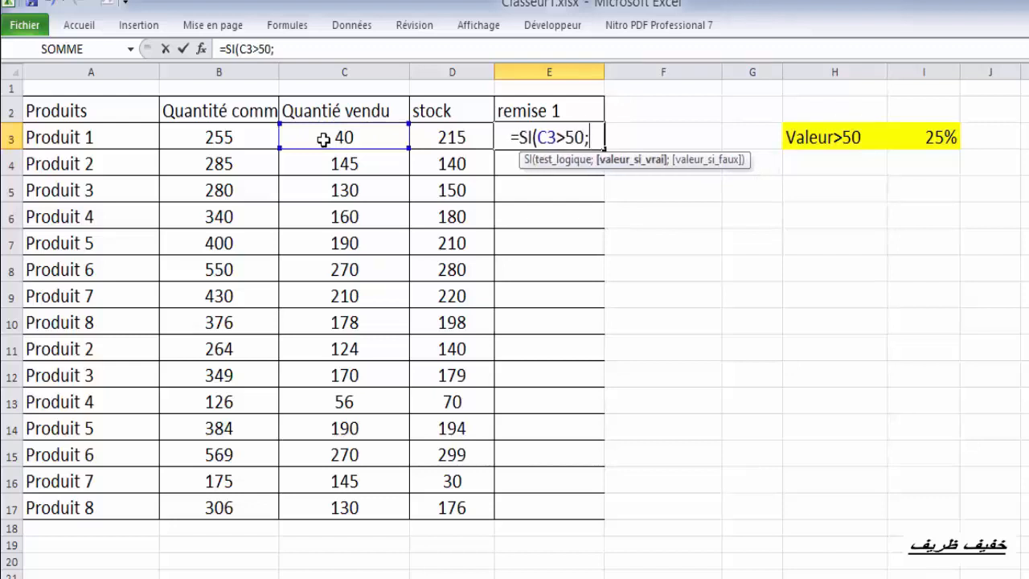
Enter C3*0,25 as the value-if-true argument of the E3 formula
left_click(324, 140)
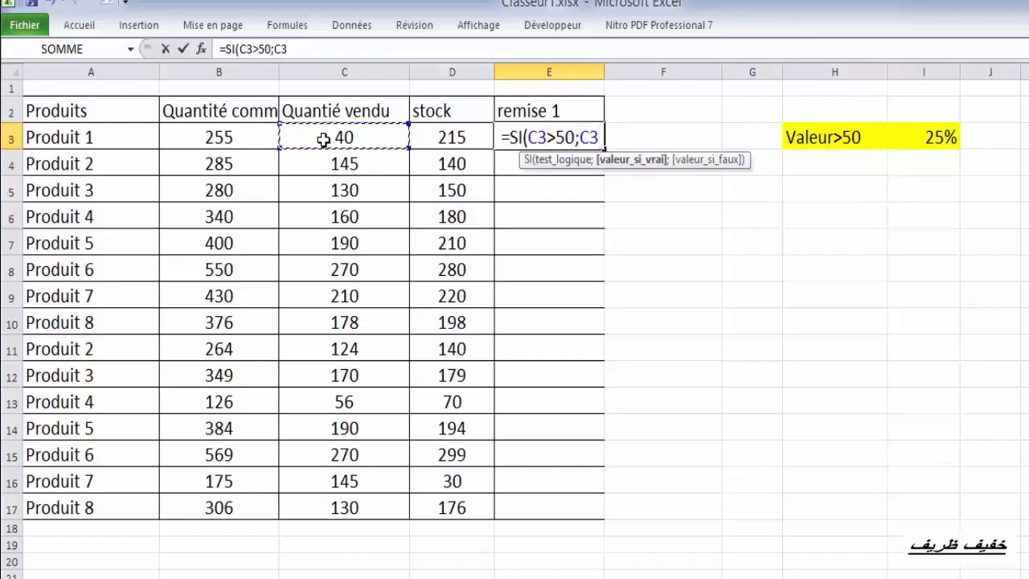
type("*")
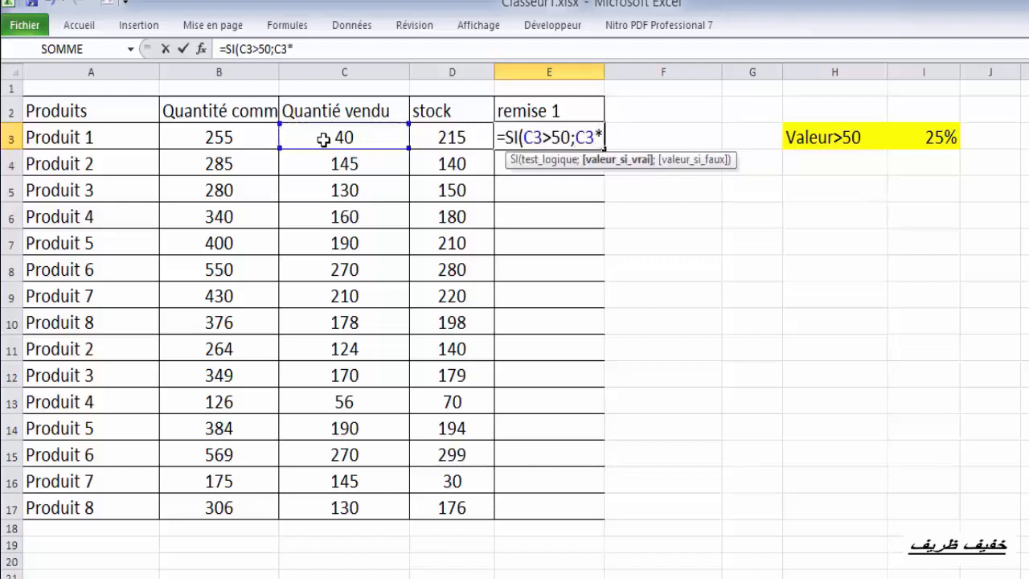
type("0")
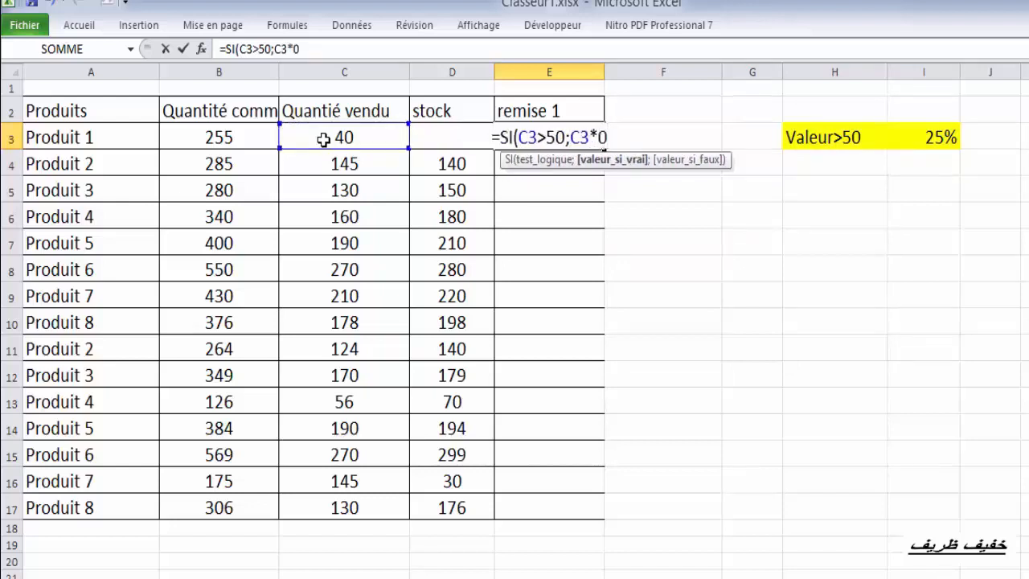
type(",")
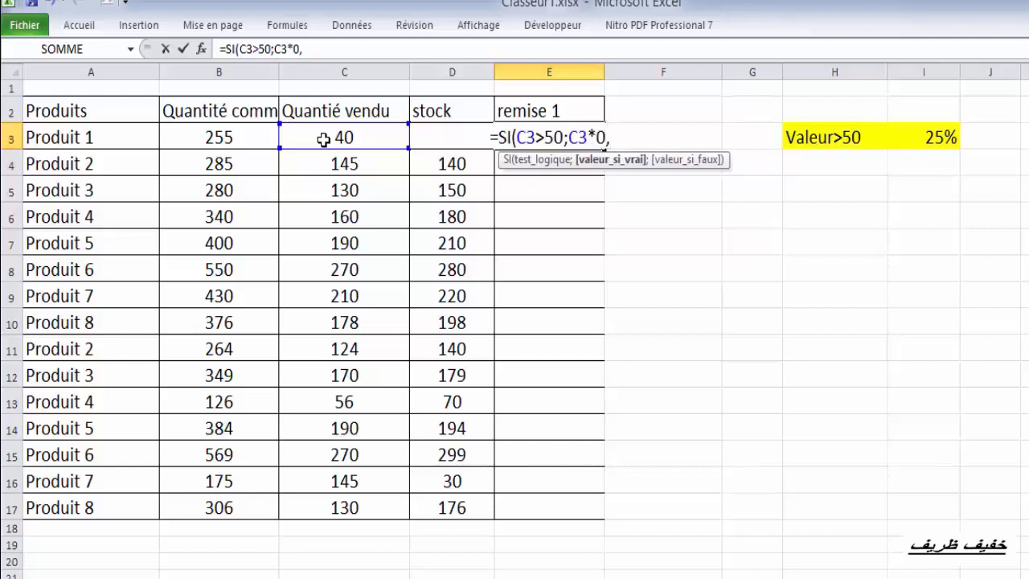
type("2")
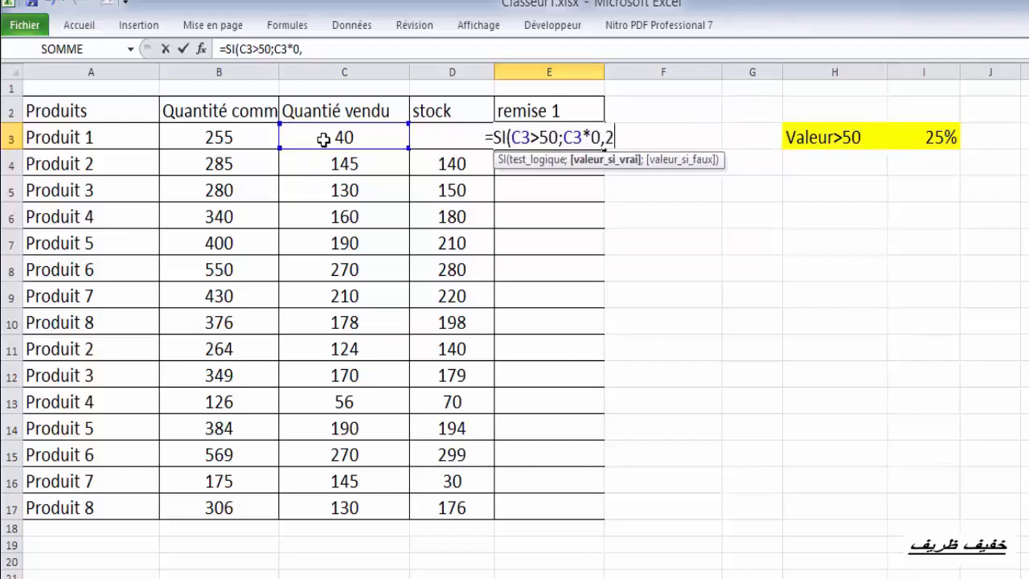
type("5")
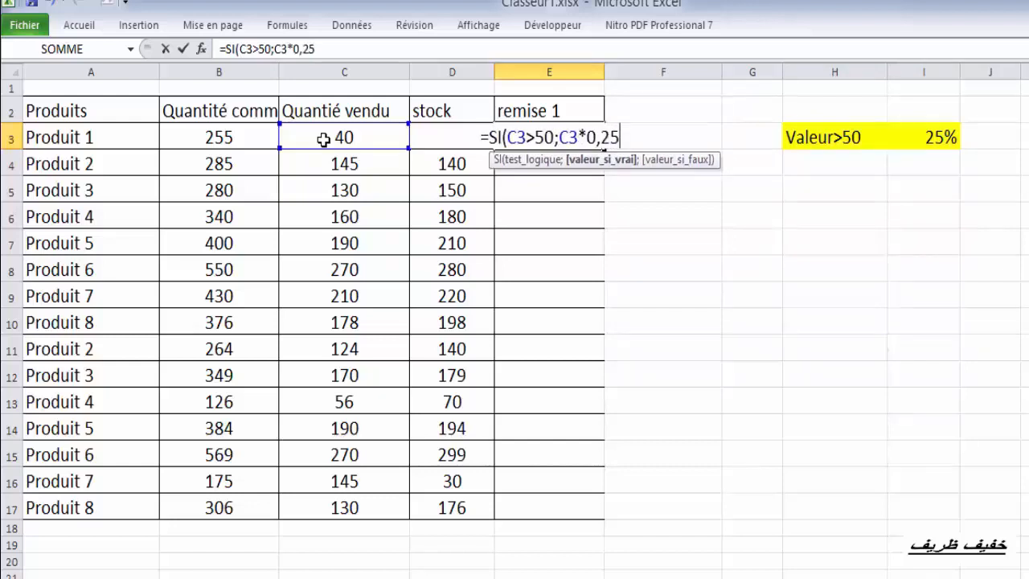
Complete the E3 formula as =SI(C3>50;C3*0,25;0) and fill it down the remise 1 column to E17
type(";0")
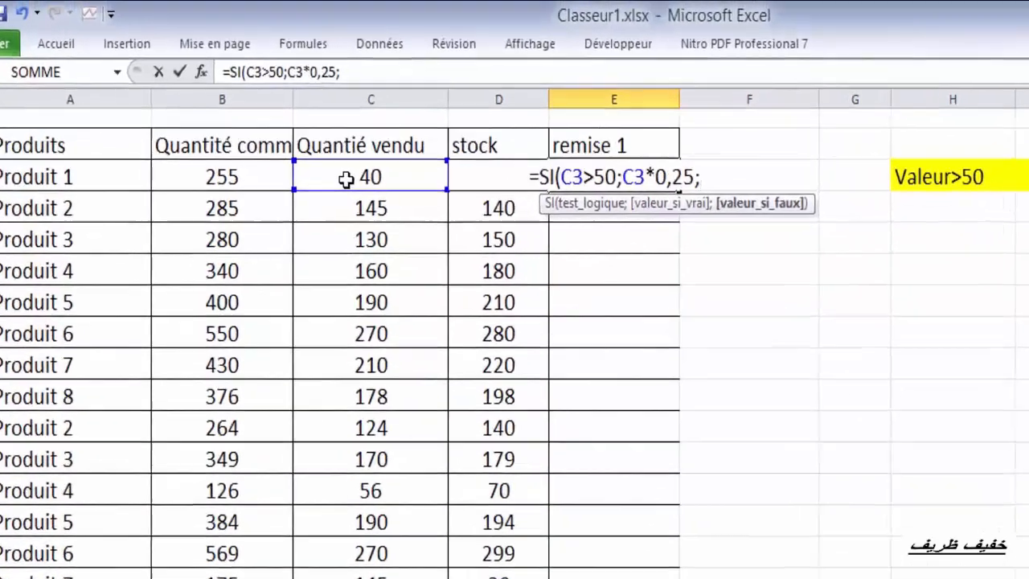
type(")")
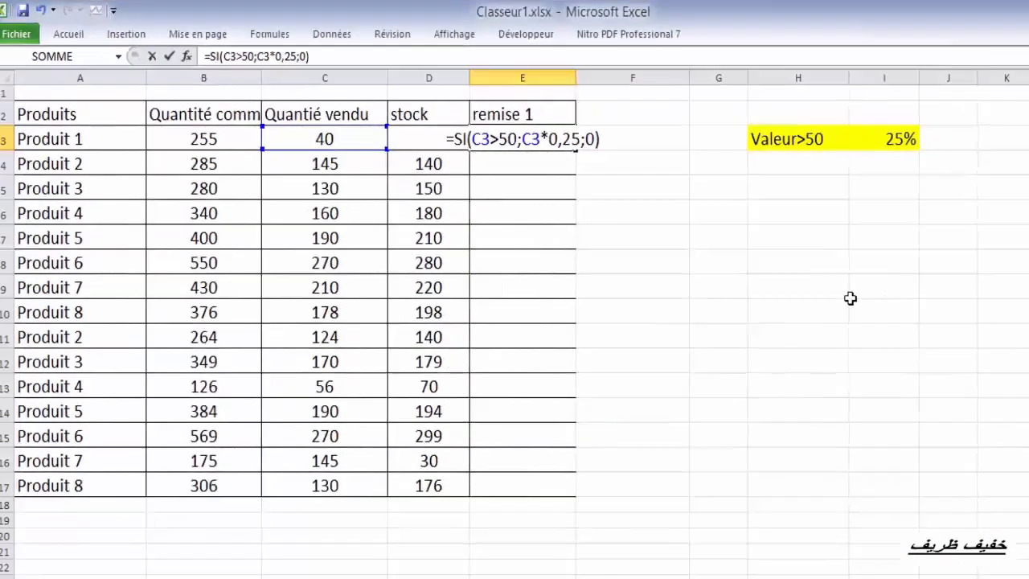
key("Return")
left_click(796, 296)
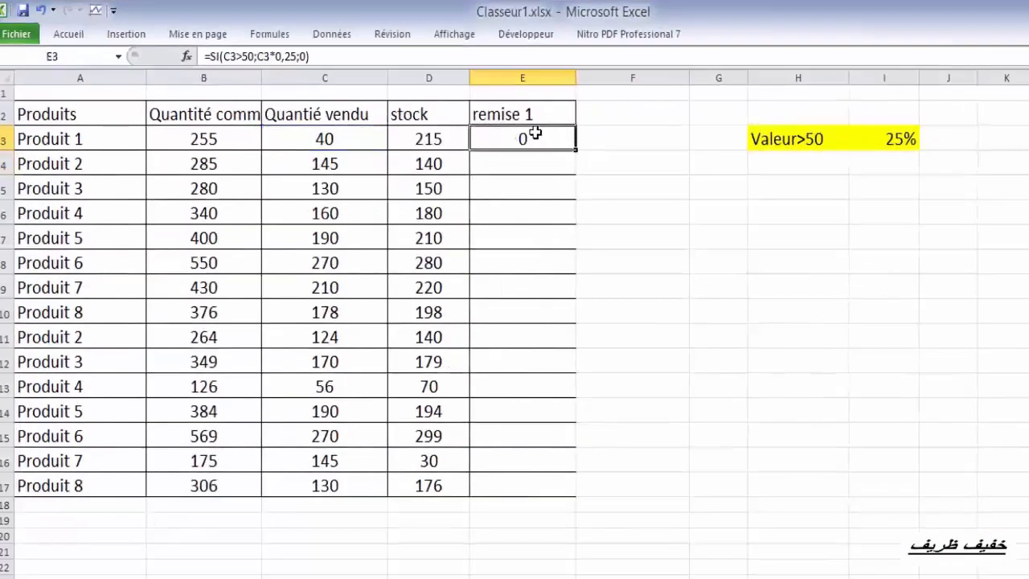
double_click(575, 151)
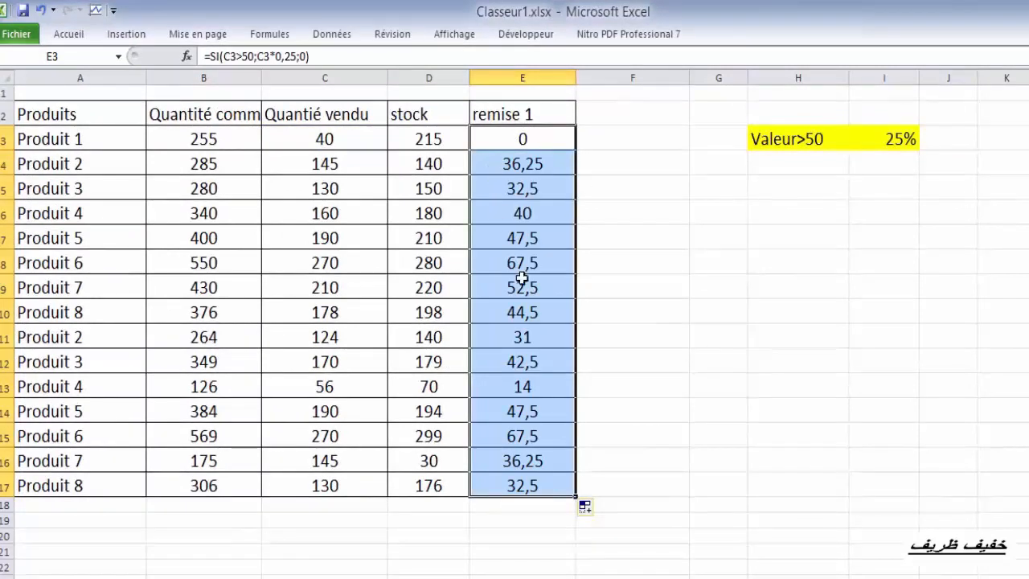
left_click(561, 464)
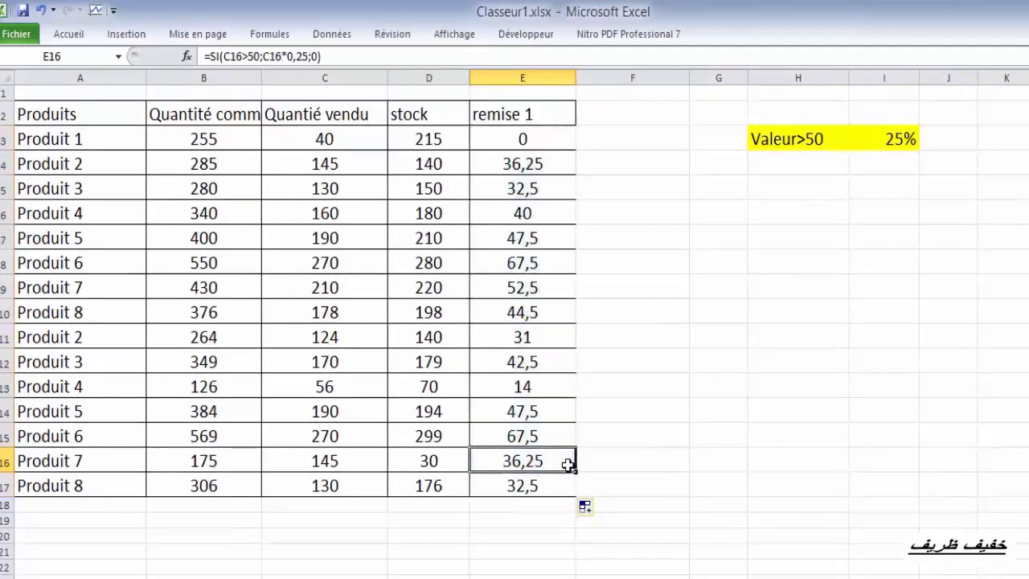
Set the sold quantity of Produit 7 in C16 to 40 to test the discount formula
left_click(312, 459)
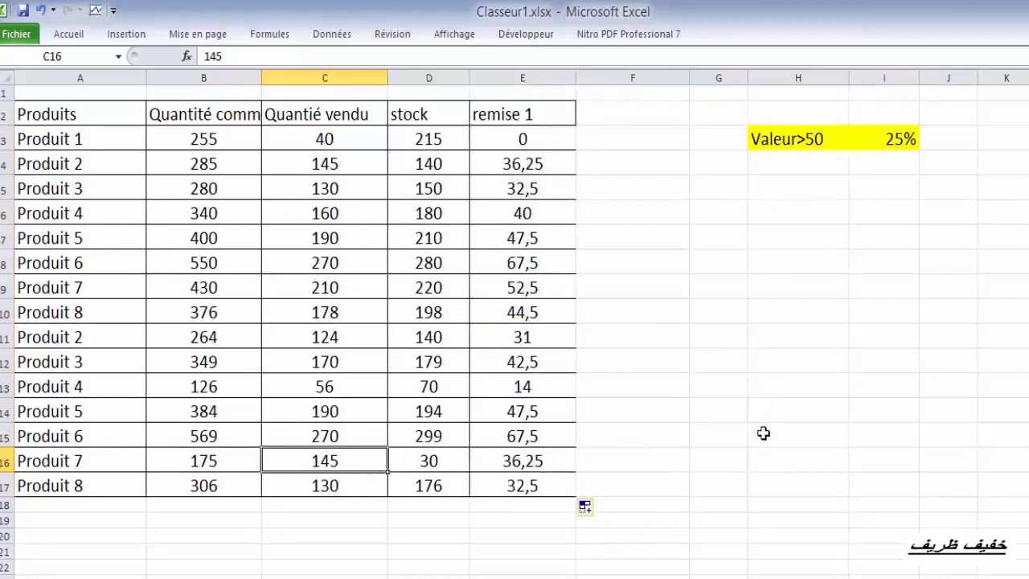
type("40")
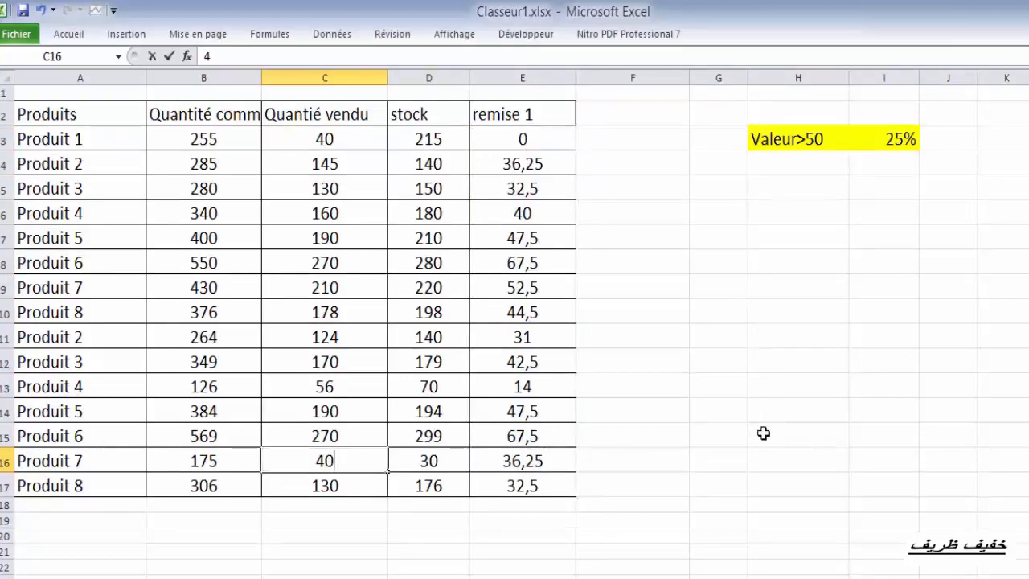
left_click_drag(723, 484, 724, 460)
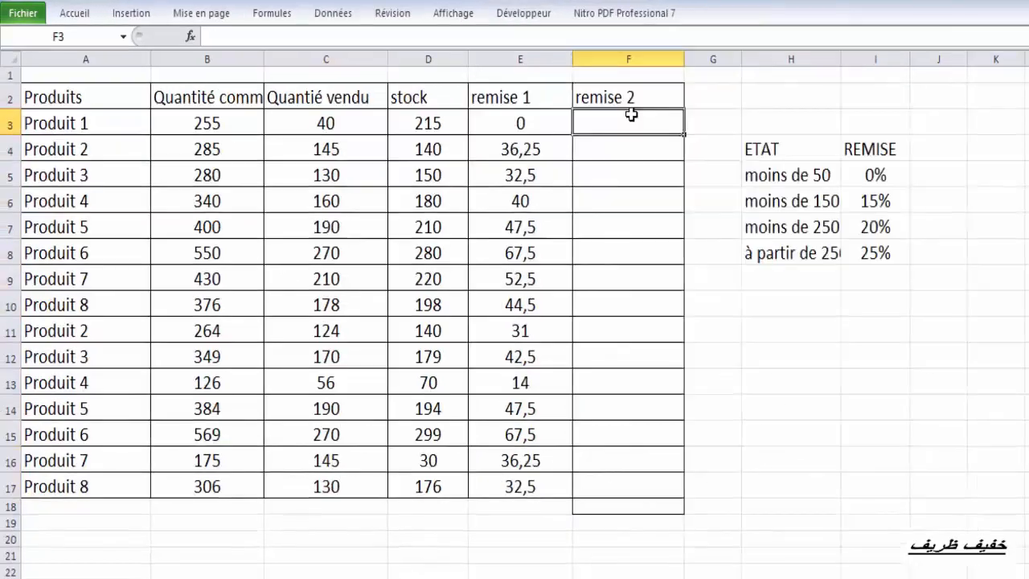
Start a SI formula in the remise 2 cell F3 that tests whether C3 is less than 50
type("=si")
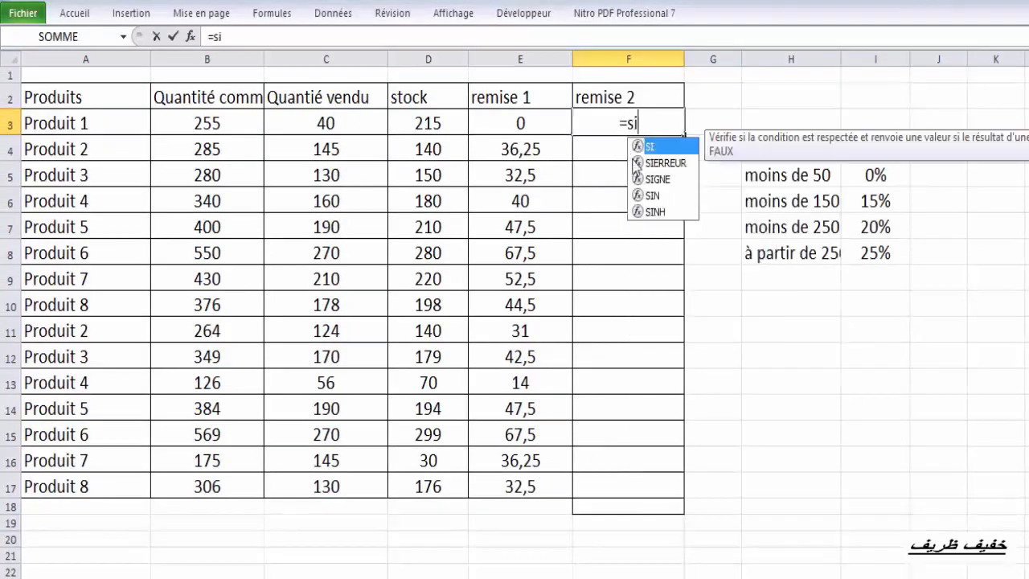
key("Tab")
left_click(341, 128)
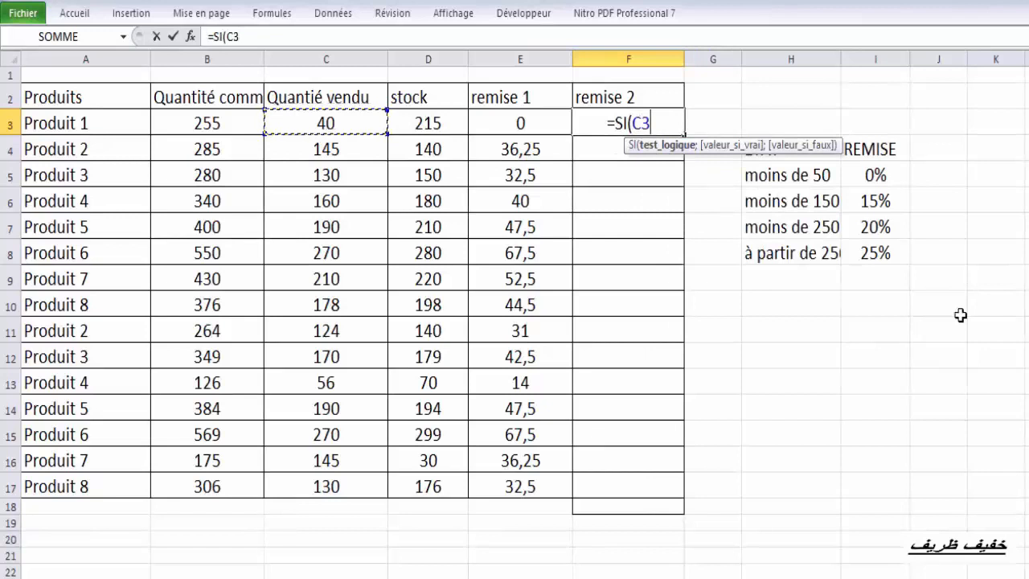
type("<")
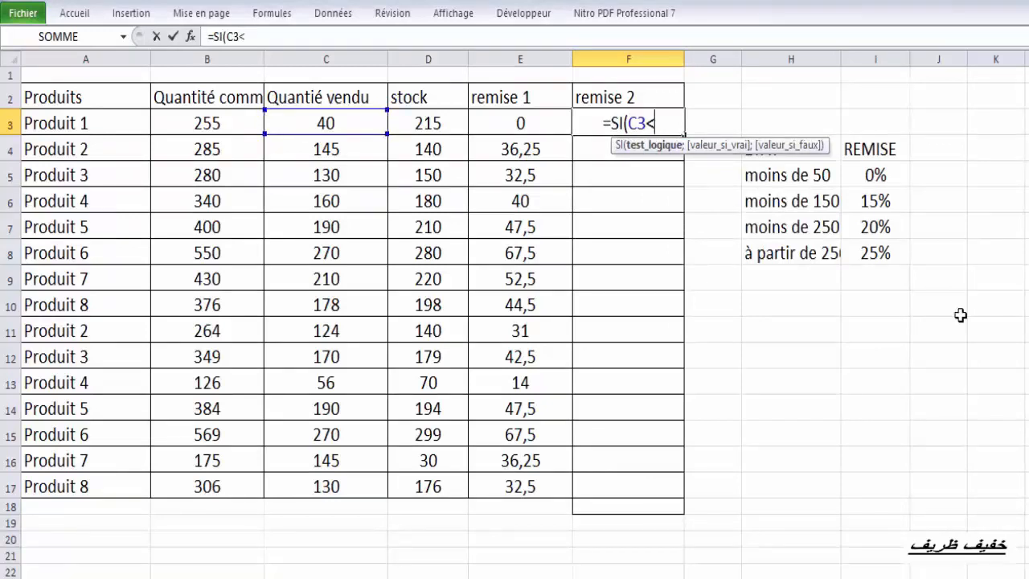
type("5")
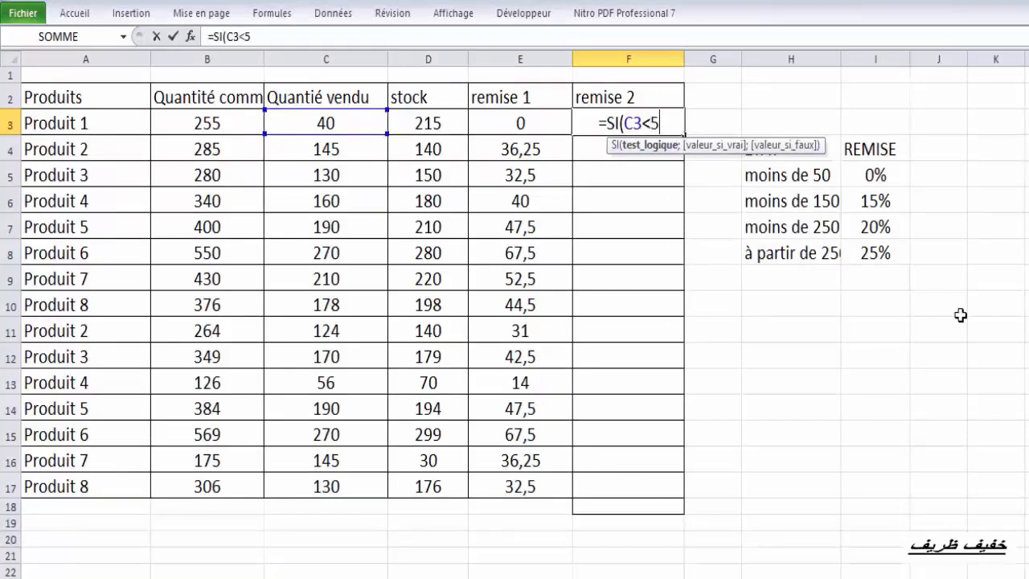
type("0;")
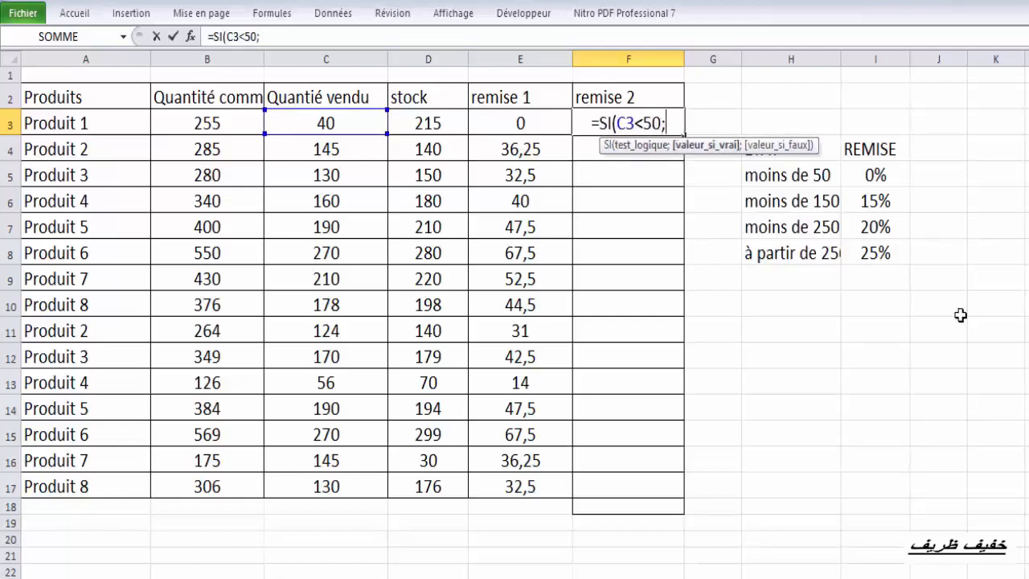
Give the F3 formula 0 as its value-if-true and nest a second SI testing whether C3 is less than 150
type("0")
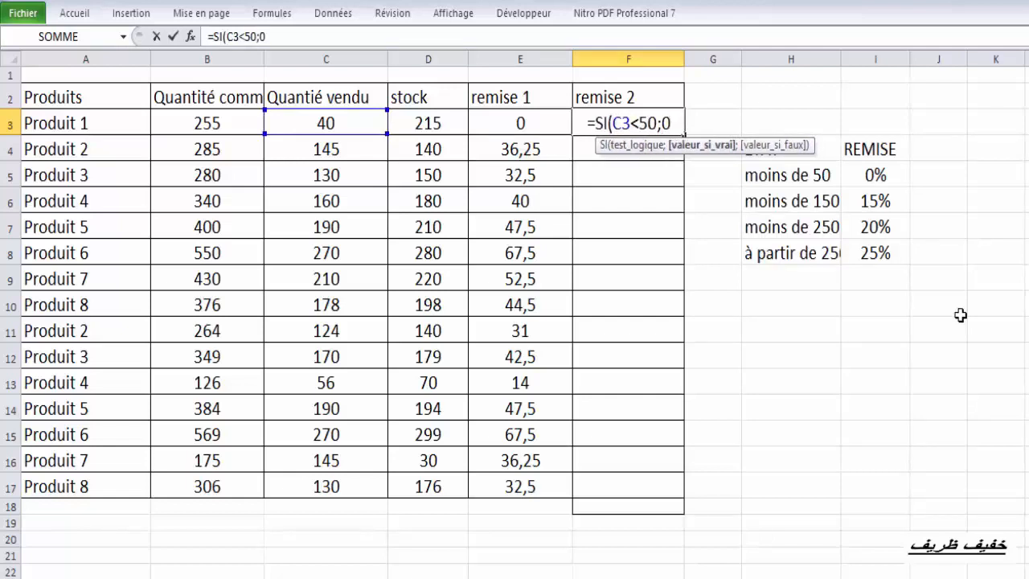
type(";s")
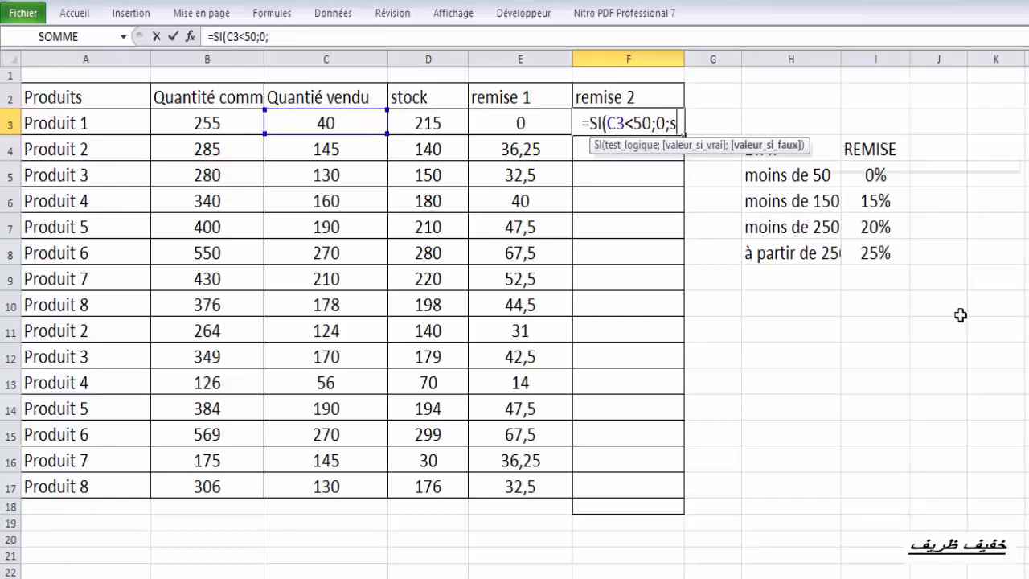
type("i")
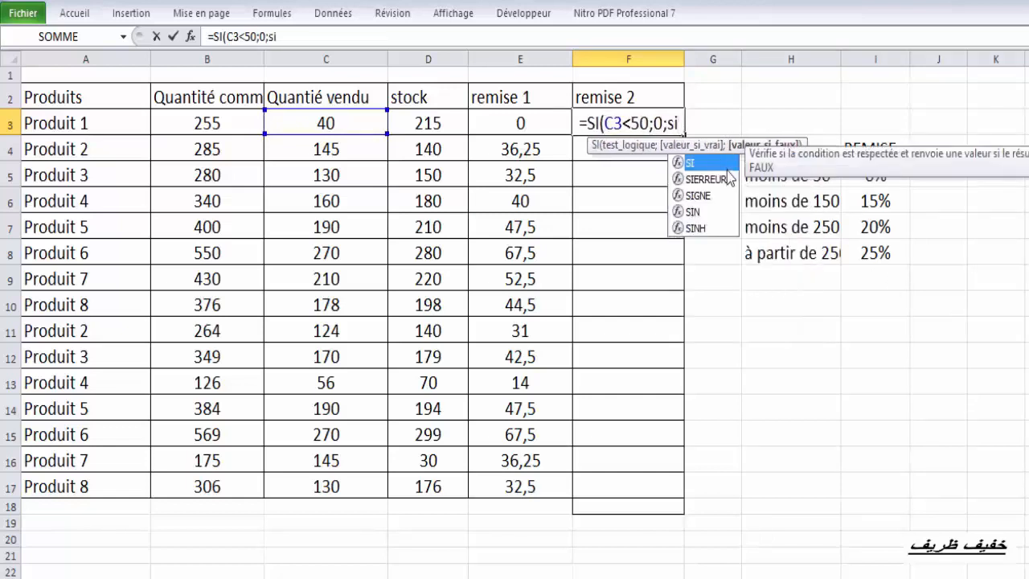
key("Tab")
left_click(346, 125)
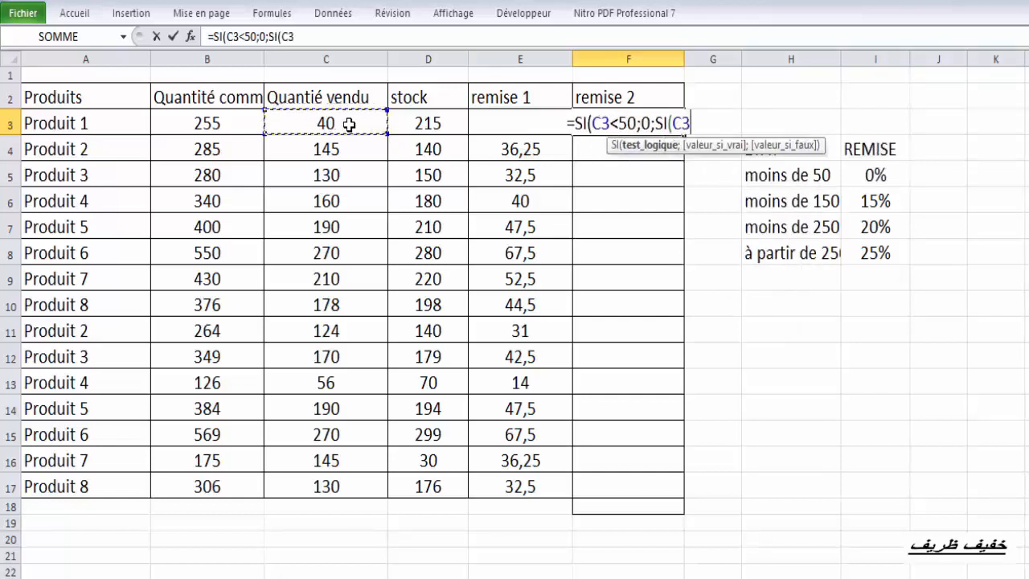
type("<")
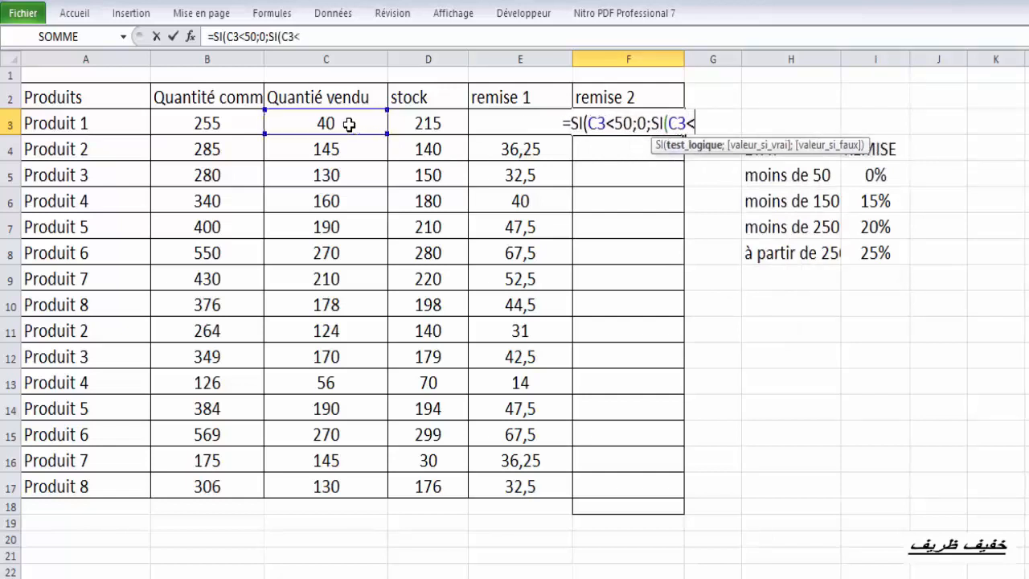
type("150;")
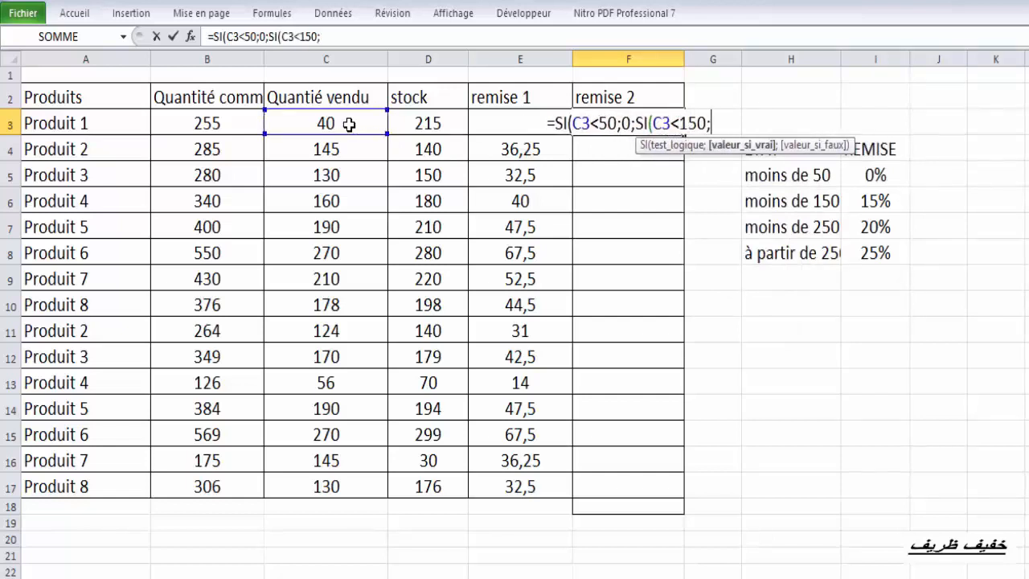
Enter C3*0,15 as the value-if-true of the second SI in F3
left_click(354, 125)
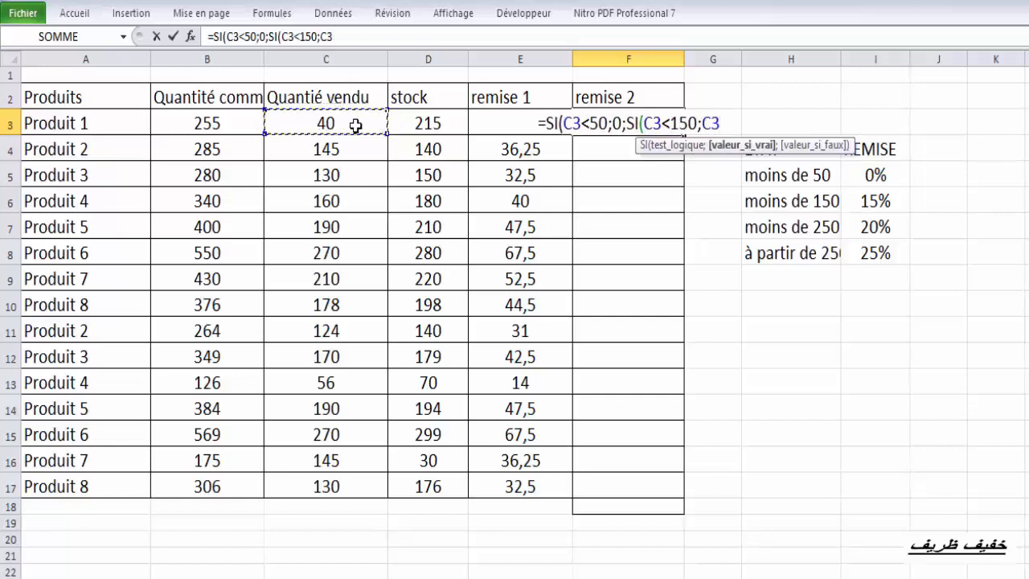
type("*")
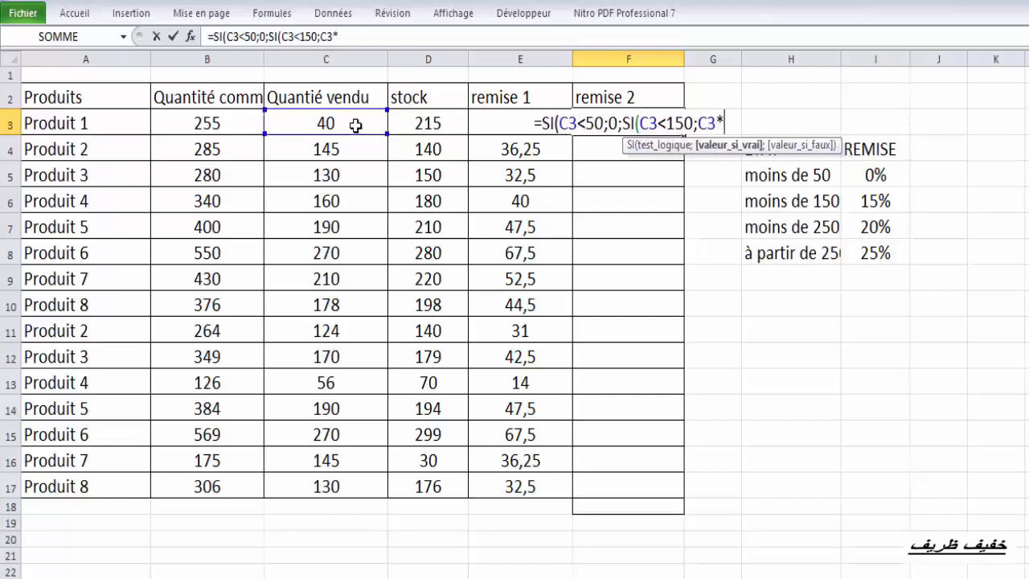
type("0")
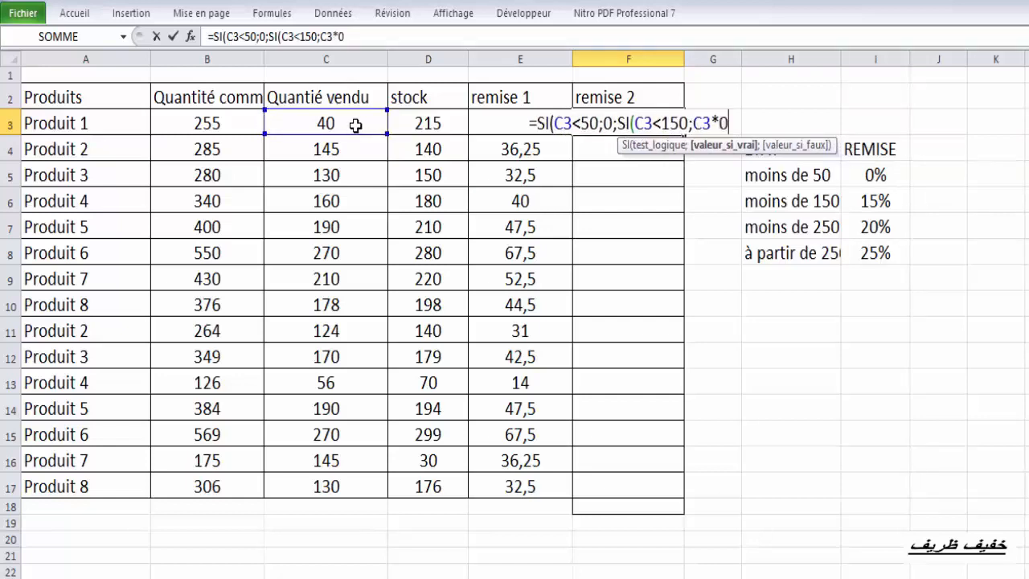
type(",")
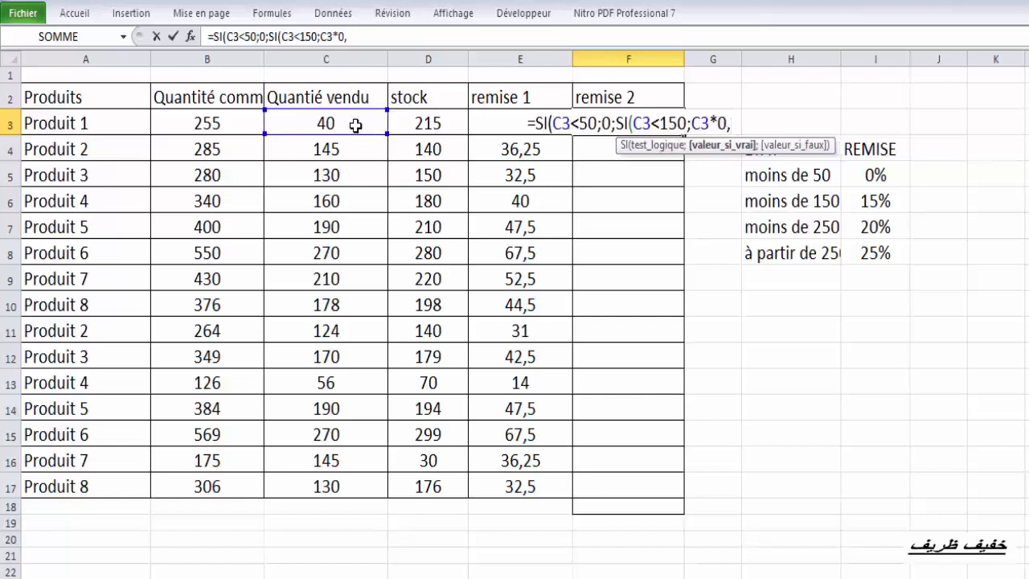
type("15")
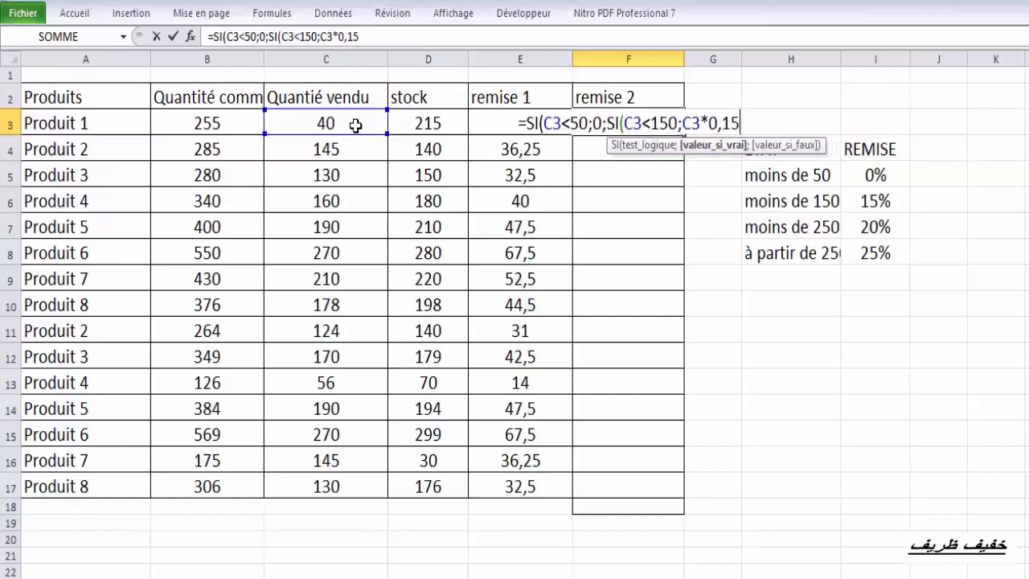
Nest a third SI in the F3 formula that tests whether C3 is less than 250
type(";si")
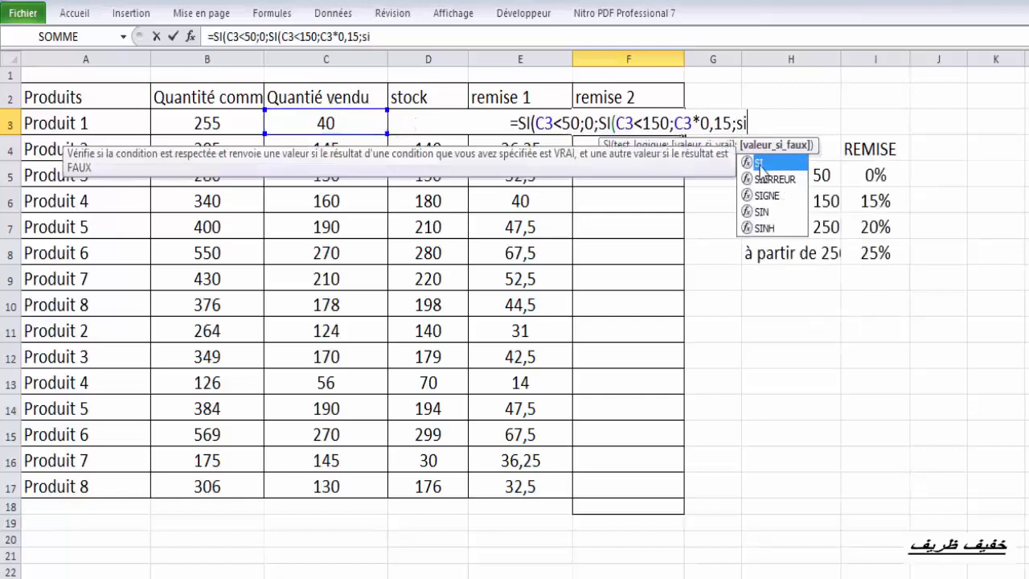
type("(")
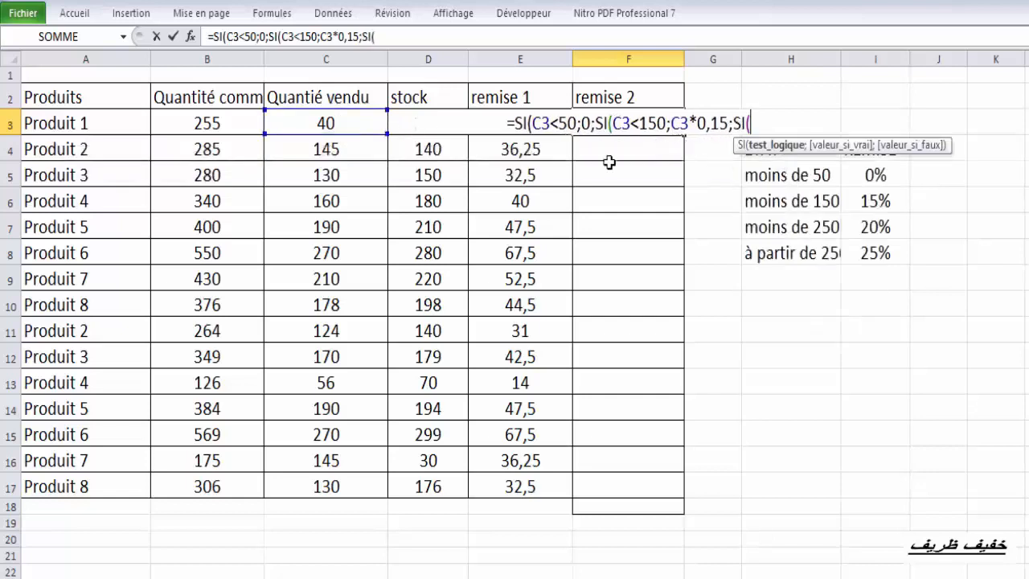
left_click(362, 123)
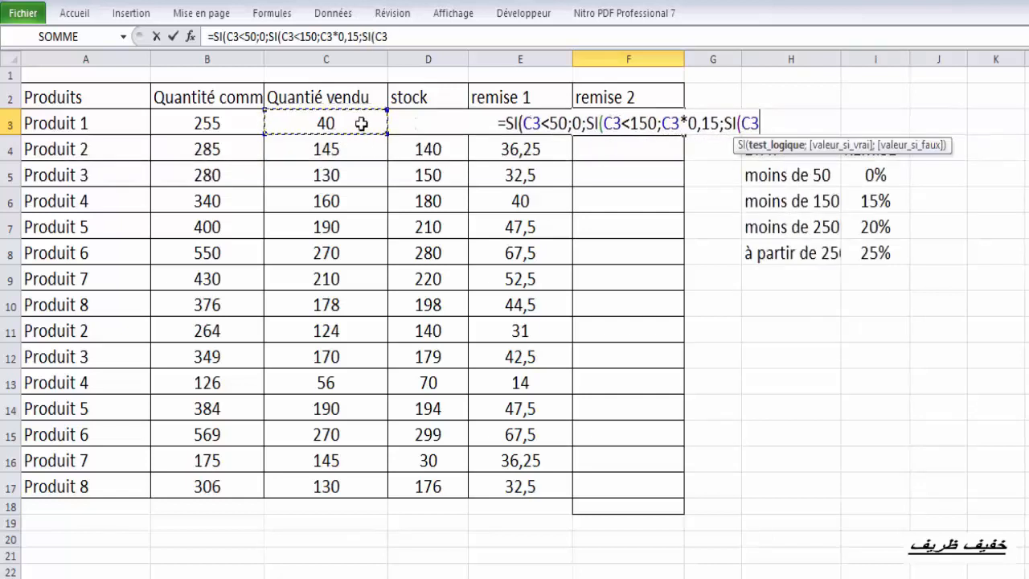
type("<")
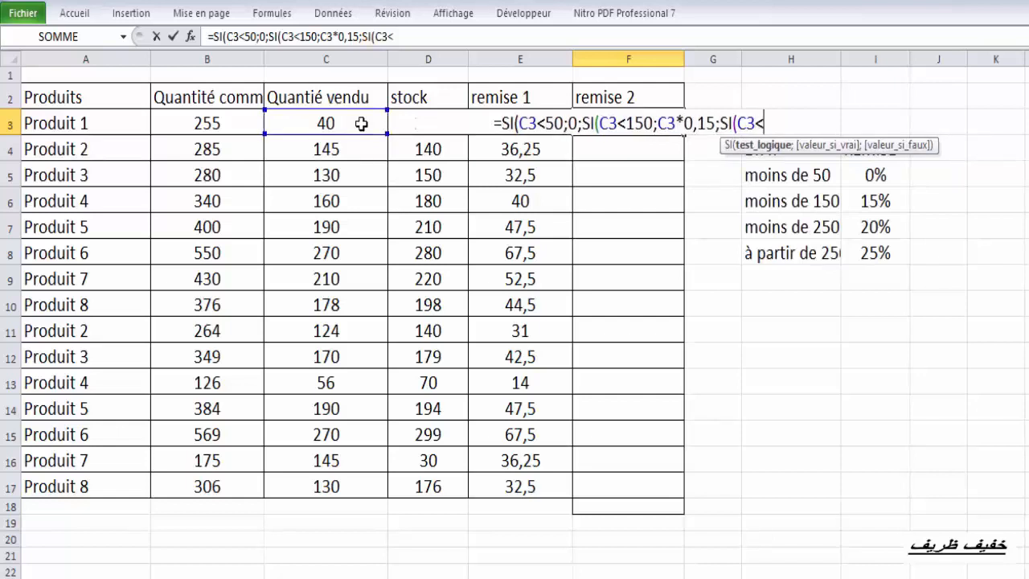
type("250")
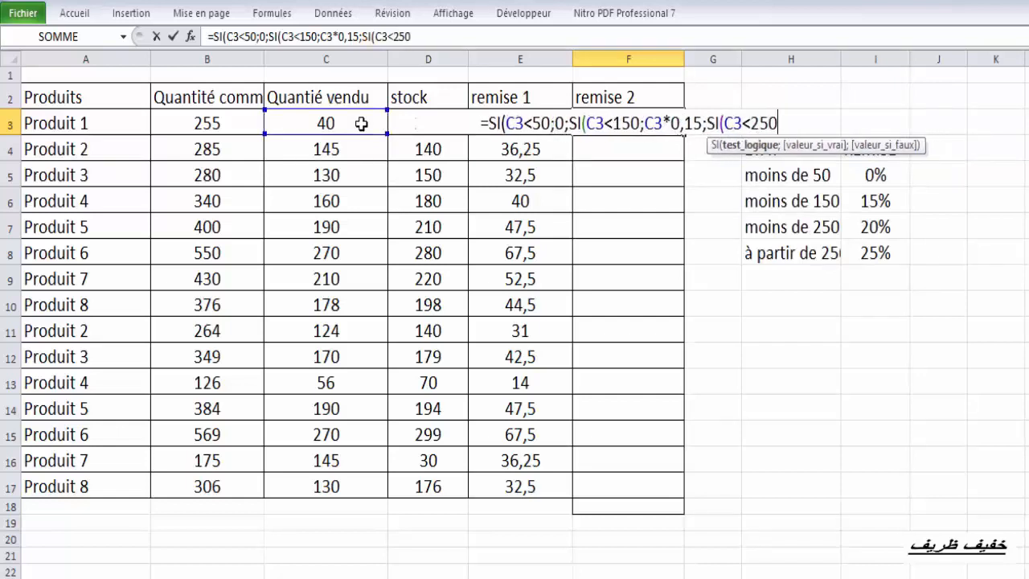
type(";")
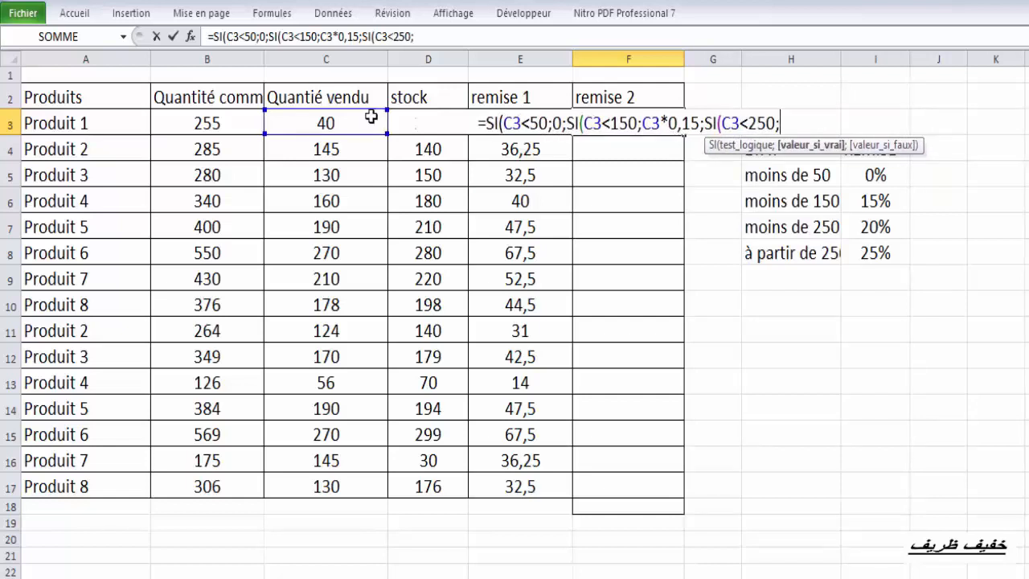
Enter C3*0,20 as the value-if-true of the third SI in F3
left_click(371, 118)
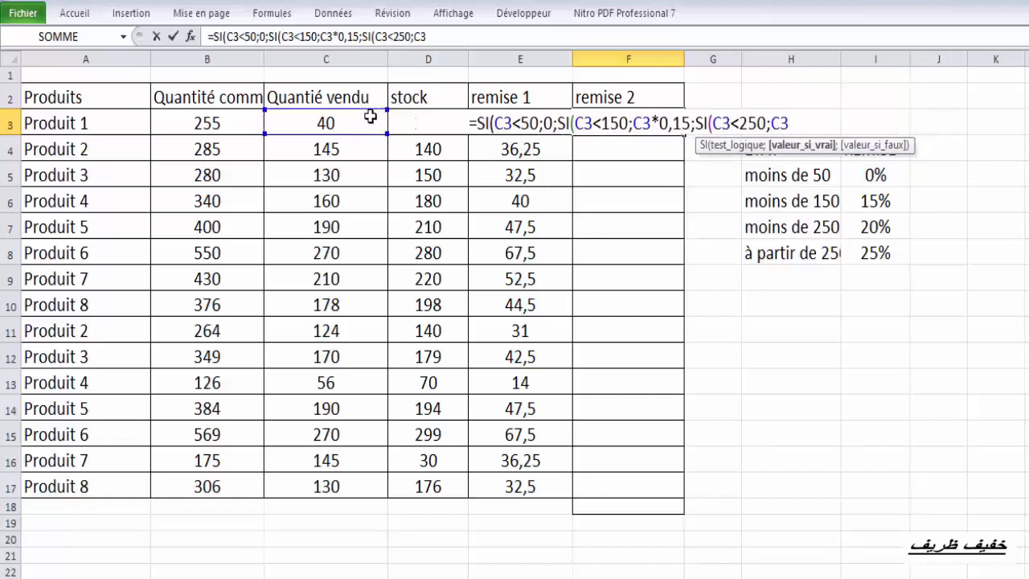
type("*")
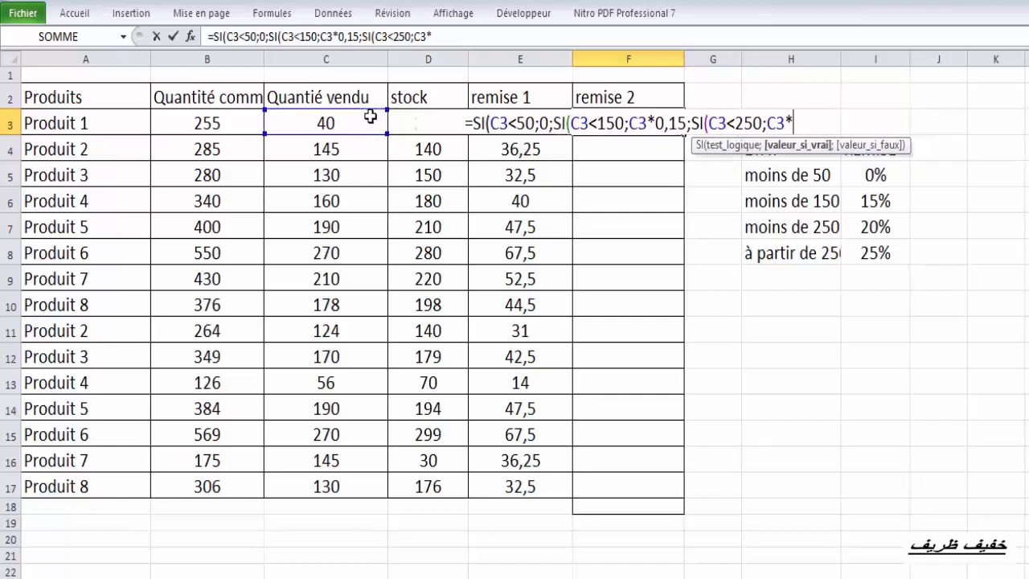
type("0")
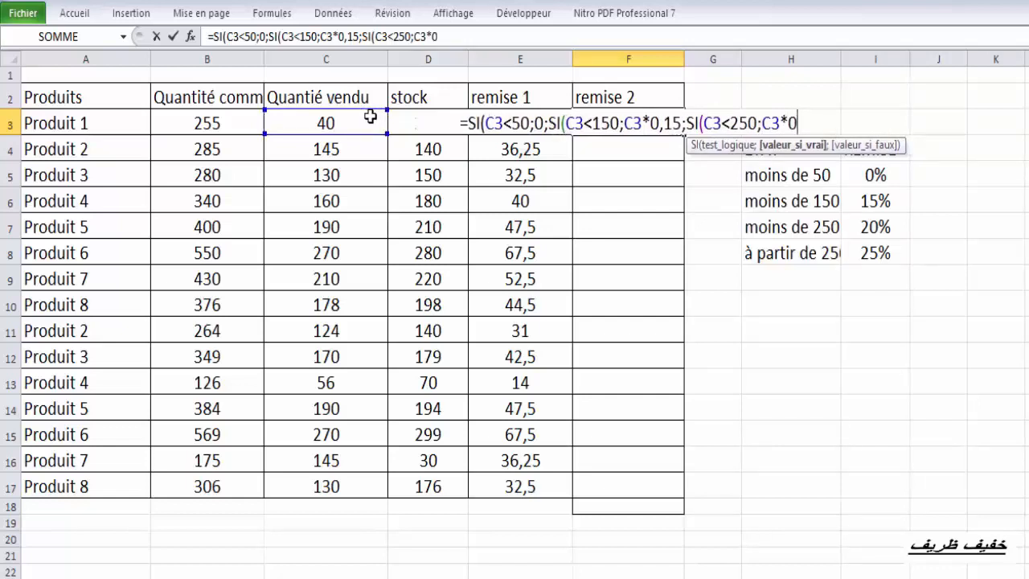
type(",")
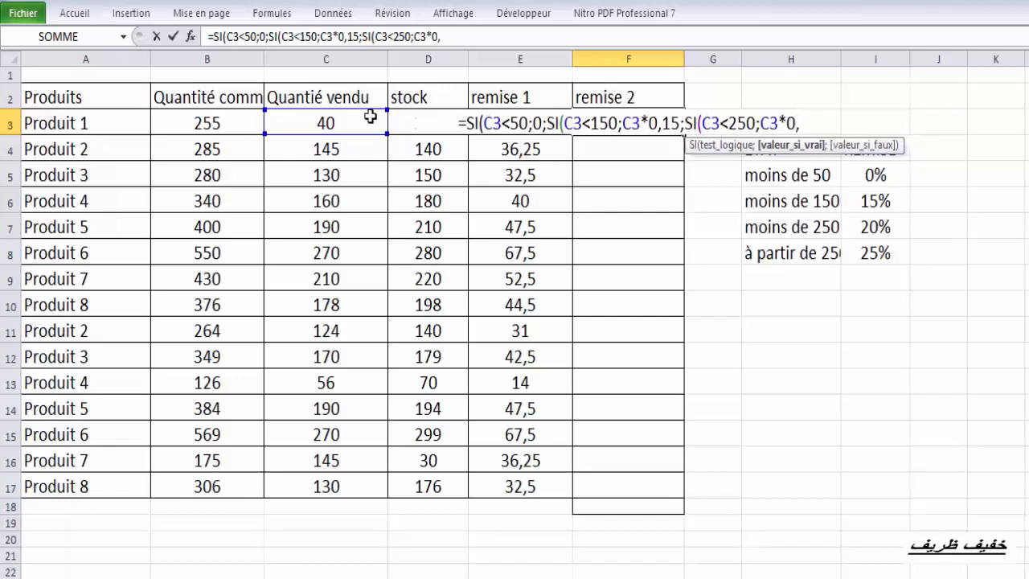
type("20")
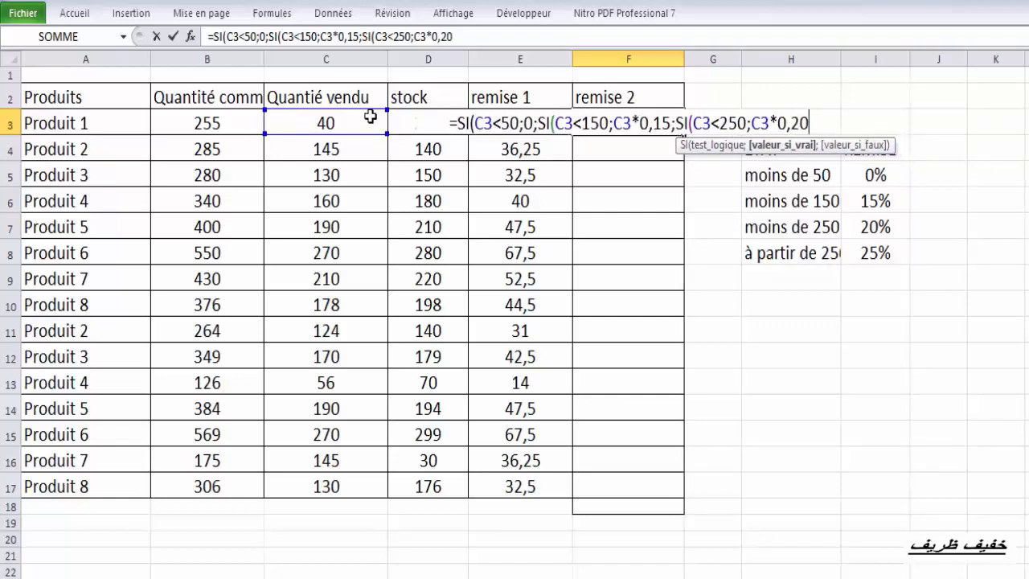
type(";")
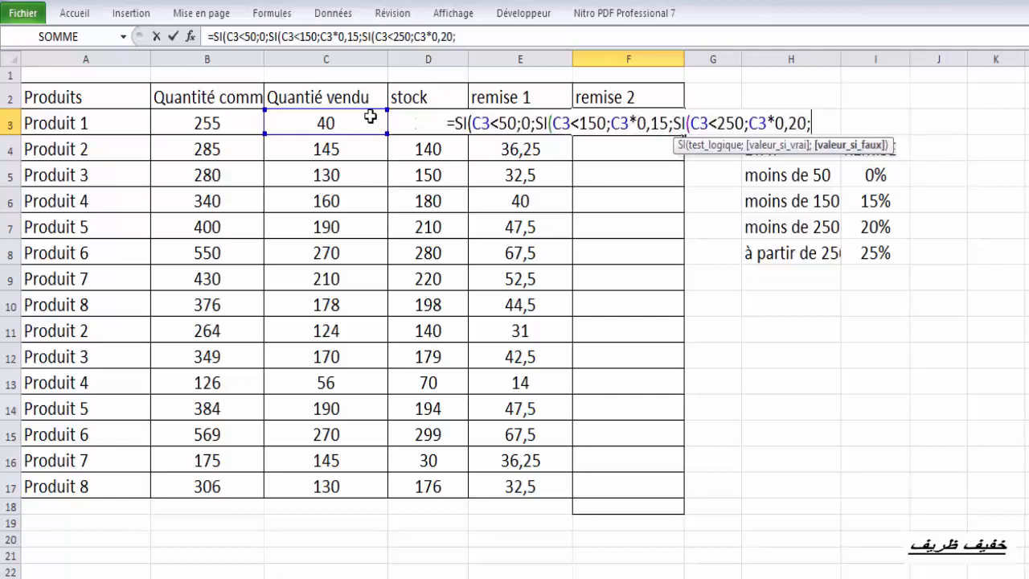
Finish the F3 formula with C3*0,25 as the final value-if-false, closing all three SI functions
left_click(351, 119)
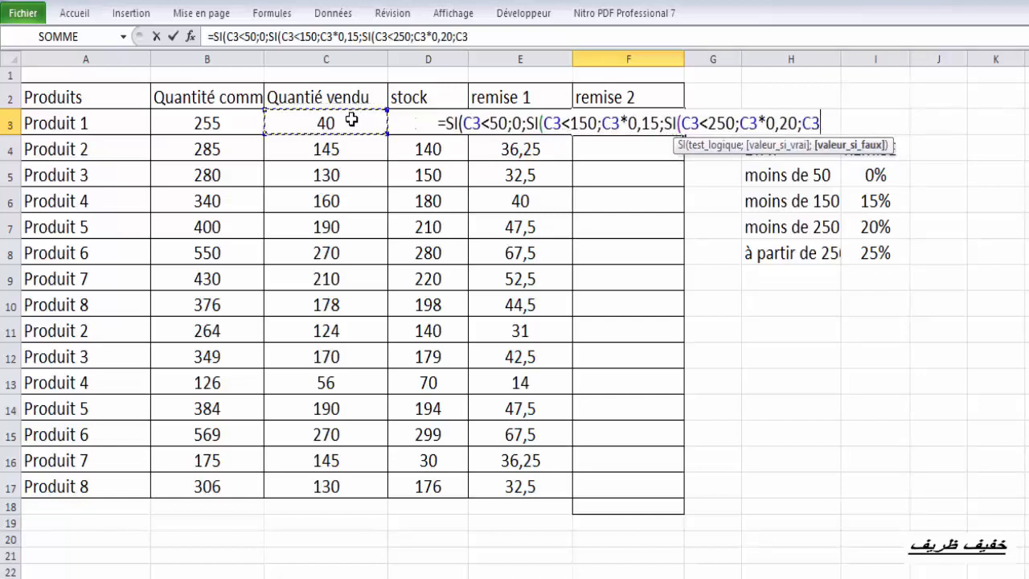
type("*")
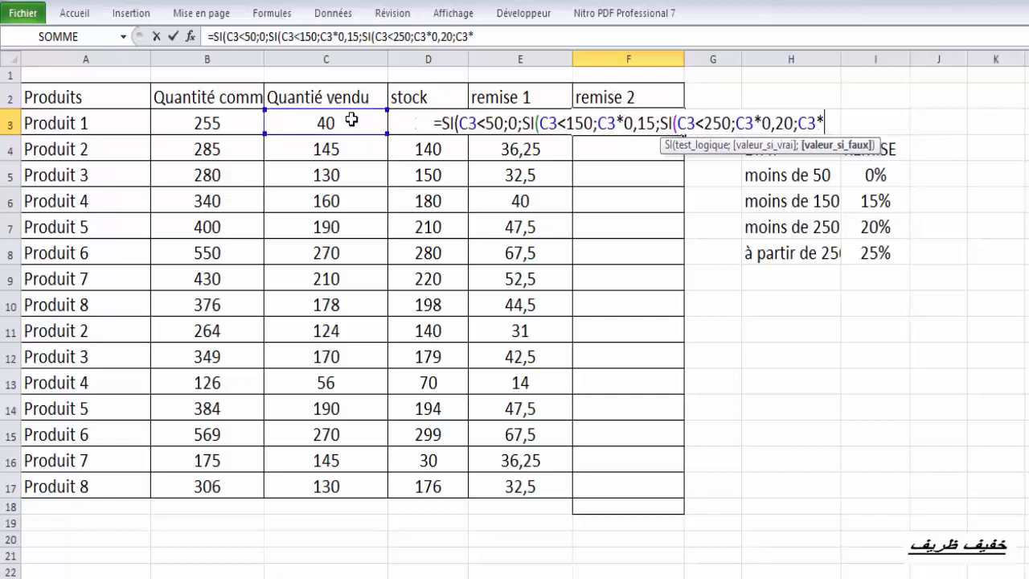
type("0")
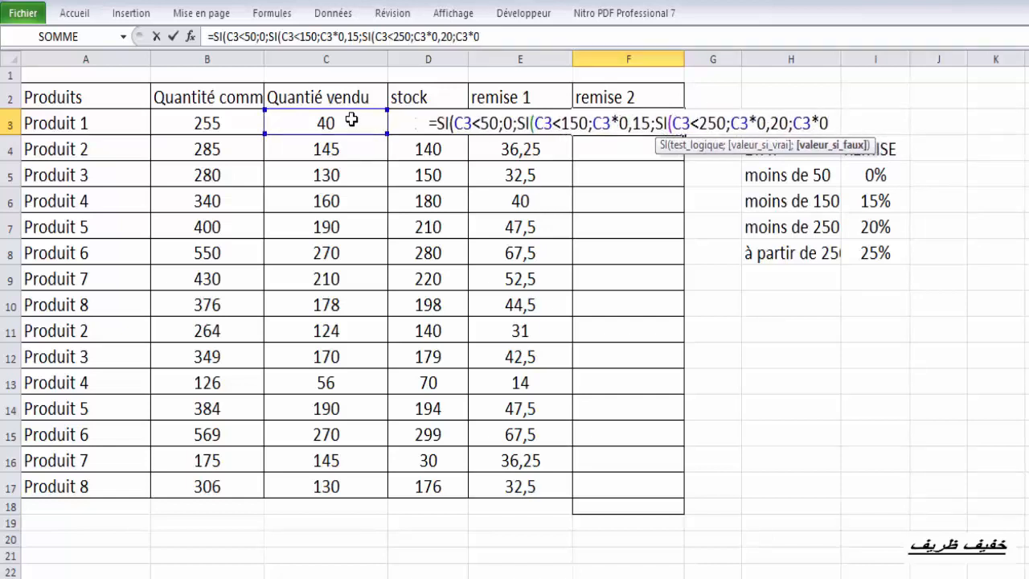
type(",")
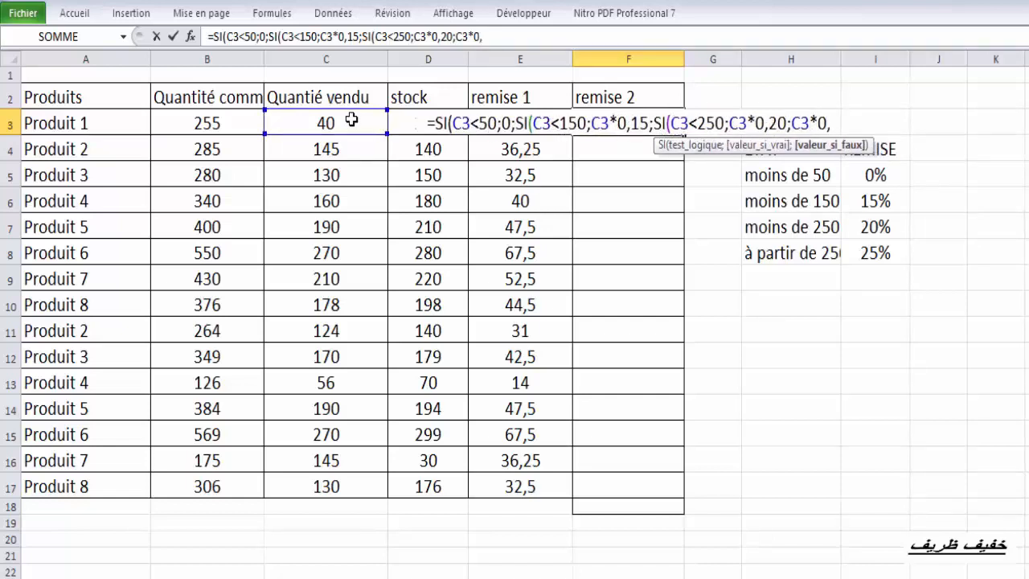
type("25")
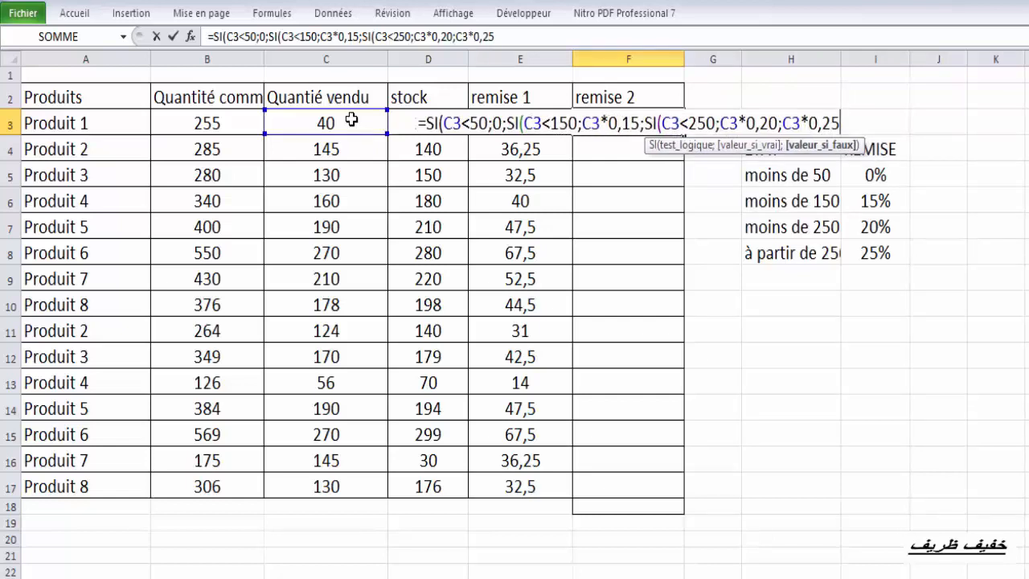
type("°")
key("BackSpace")
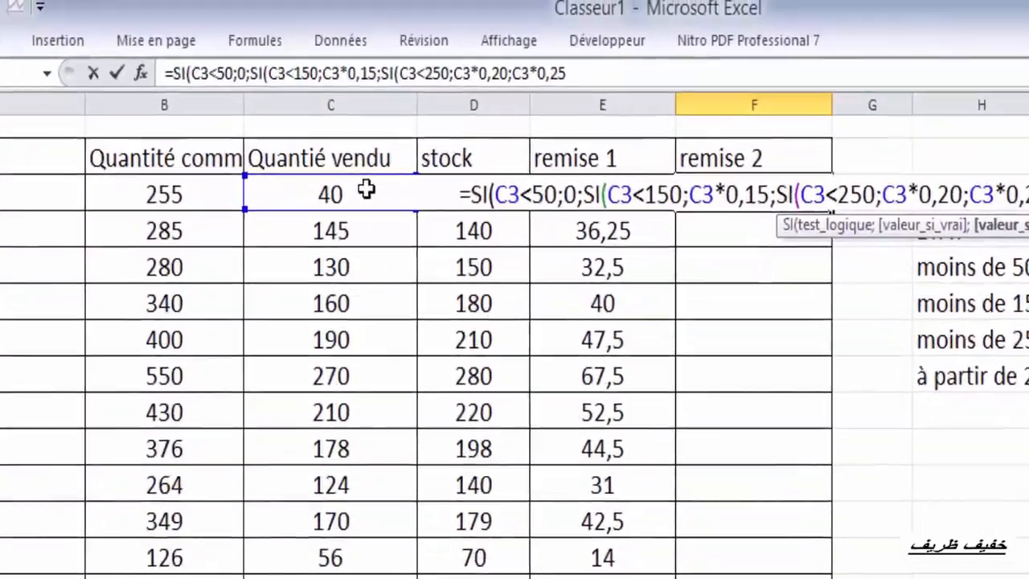
type("))))")
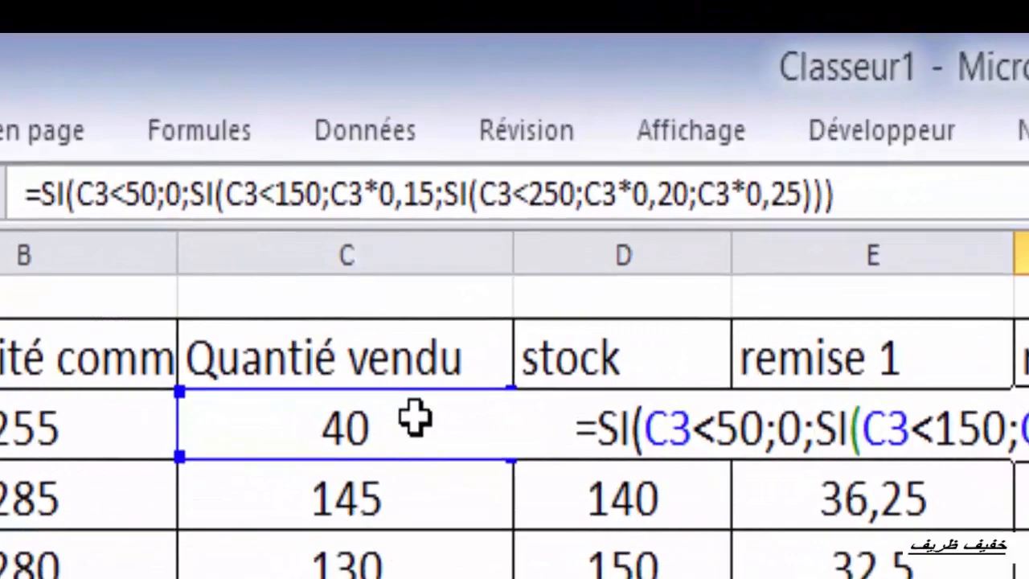
key("Return")
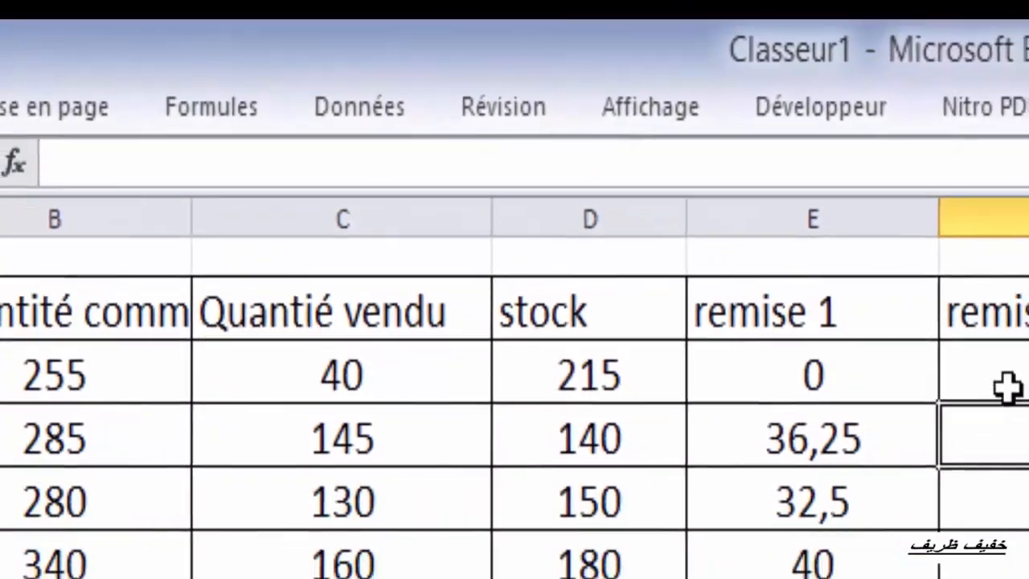
Fill the F3 formula down the remise 2 column to F17 and deselect the range
left_click(1010, 394)
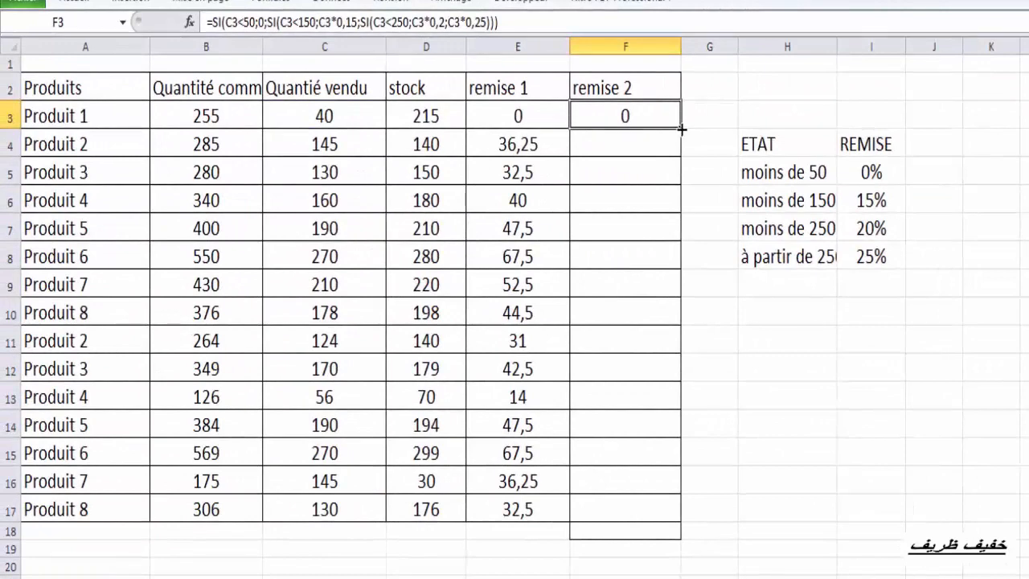
double_click(685, 135)
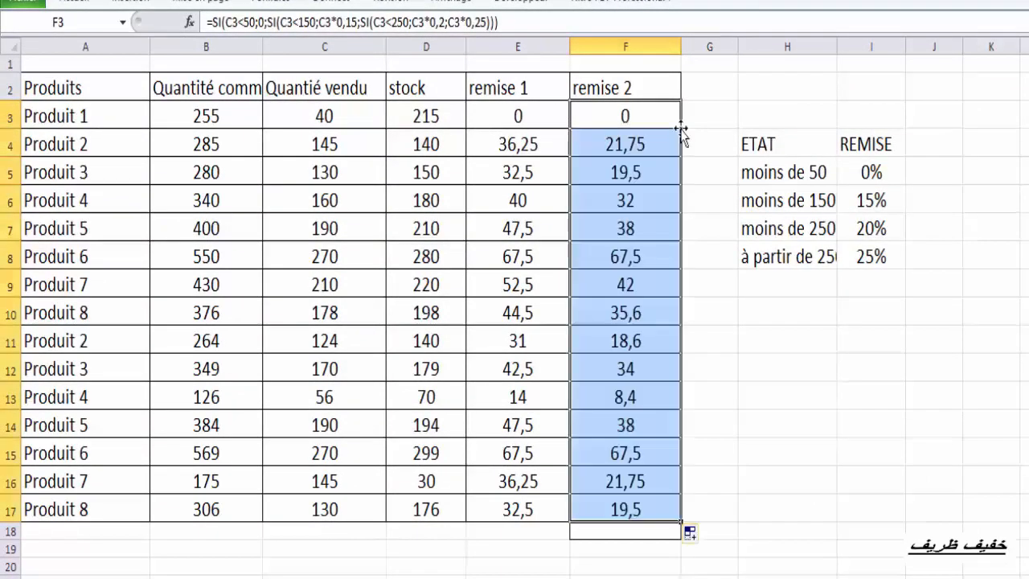
left_click(768, 435)
left_click(599, 578)
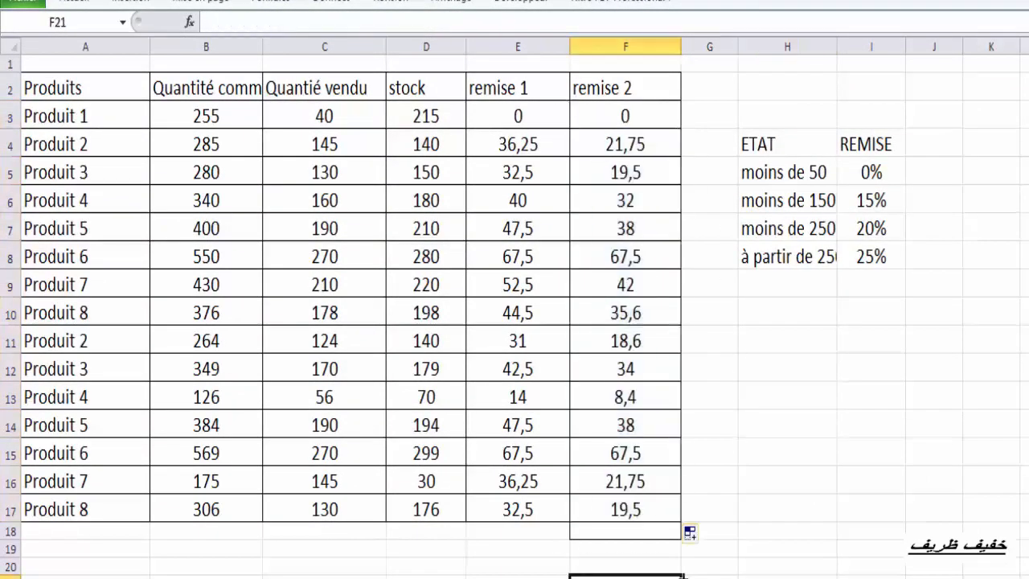
left_click(804, 530)
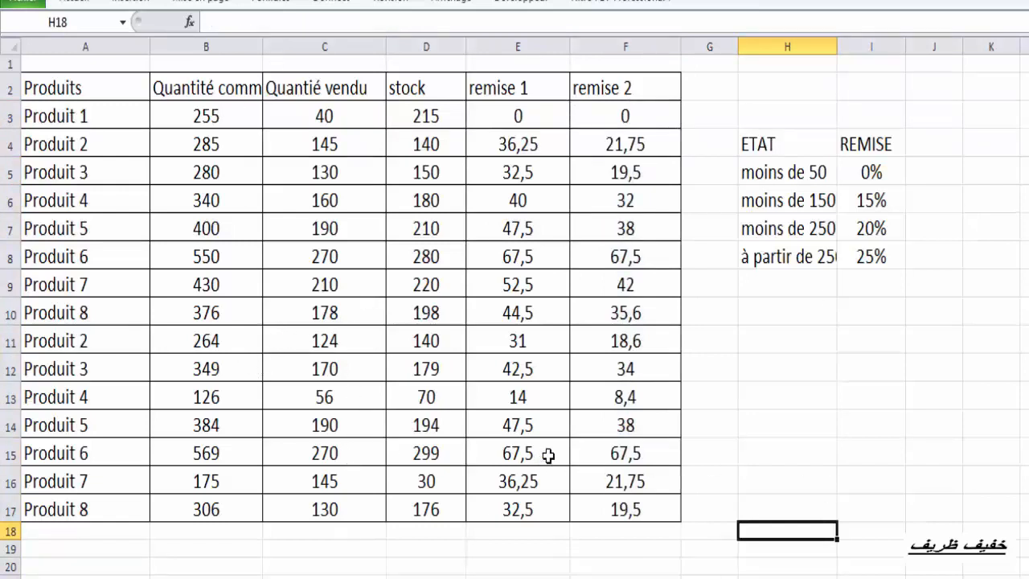
Examine the remise 2 formula in F15 and the quantity sold for the first Produit 6 row
left_click(577, 453)
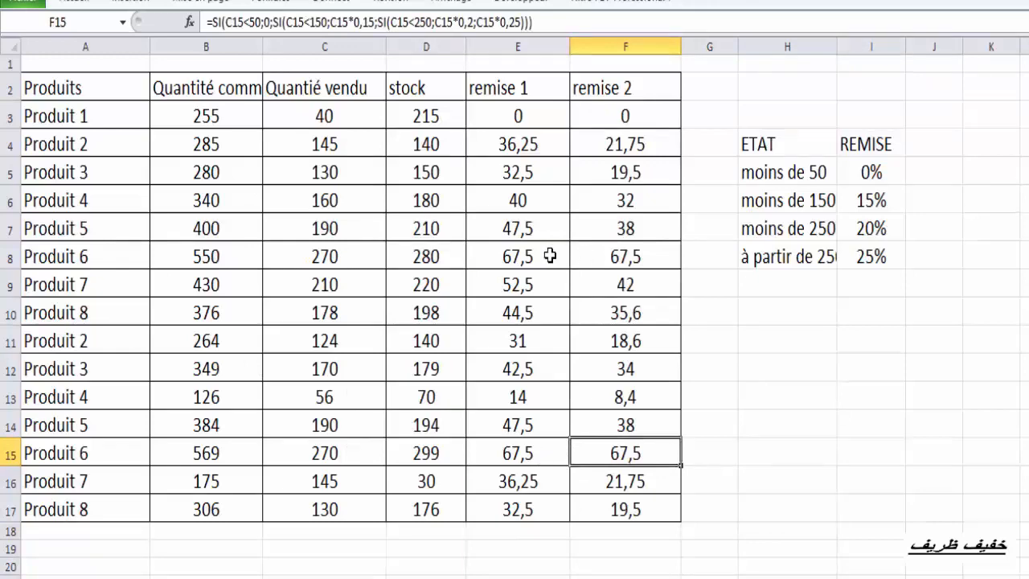
left_click(364, 261)
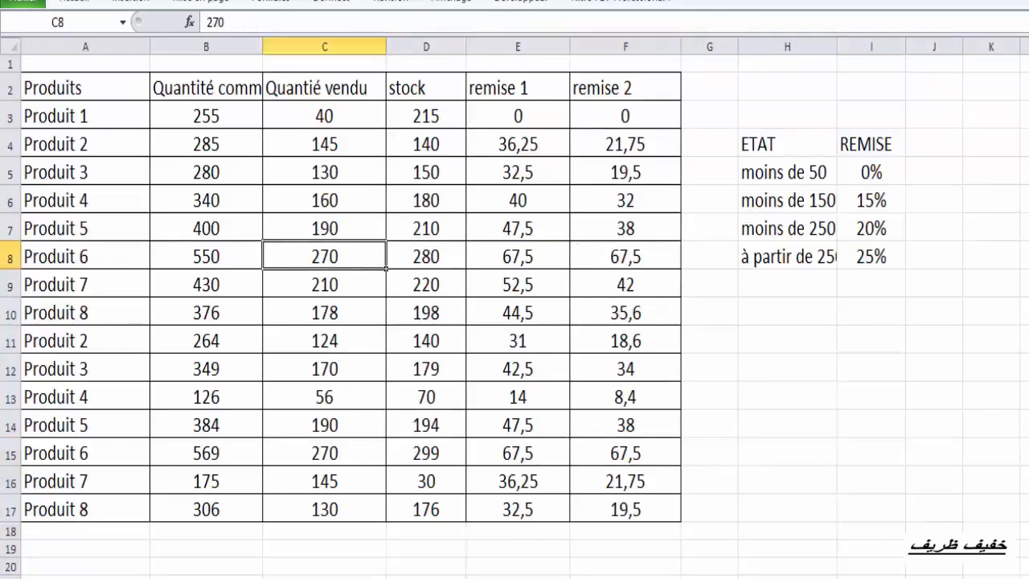
left_click(930, 483)
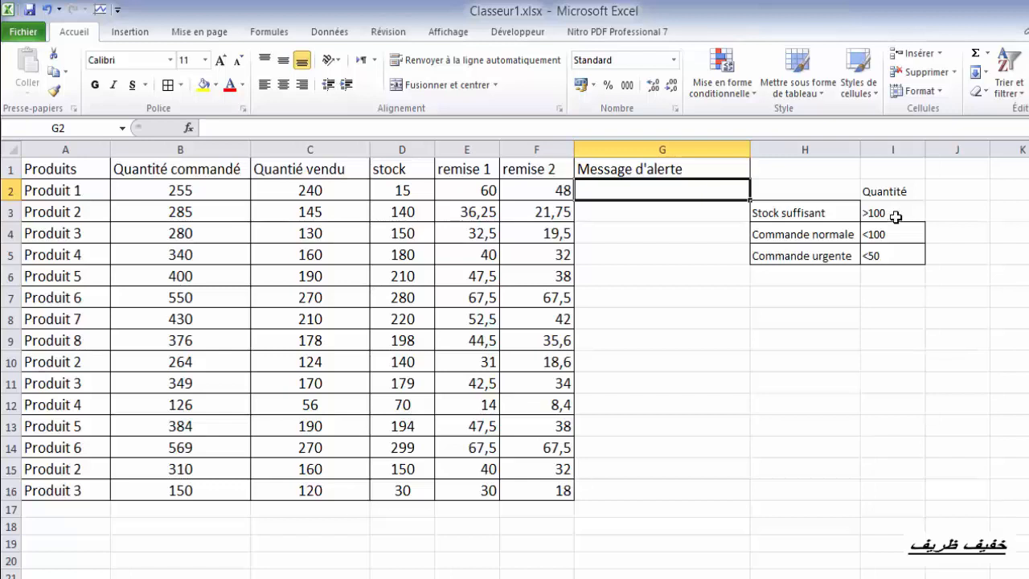
Start an SI formula in G2 under Message d'alerte that tests whether the stock in D2 is less than 50
left_click(802, 214)
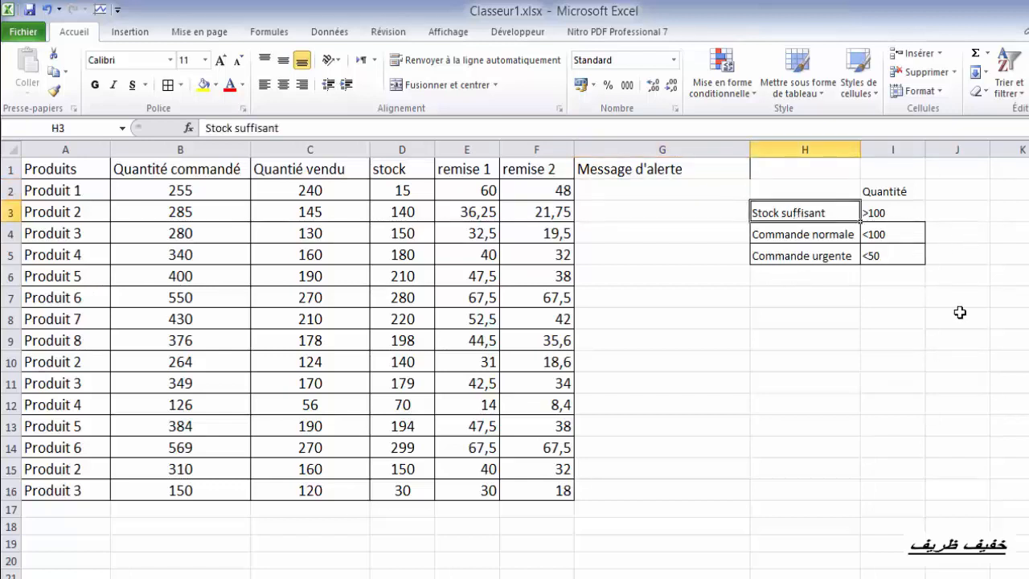
left_click(894, 239)
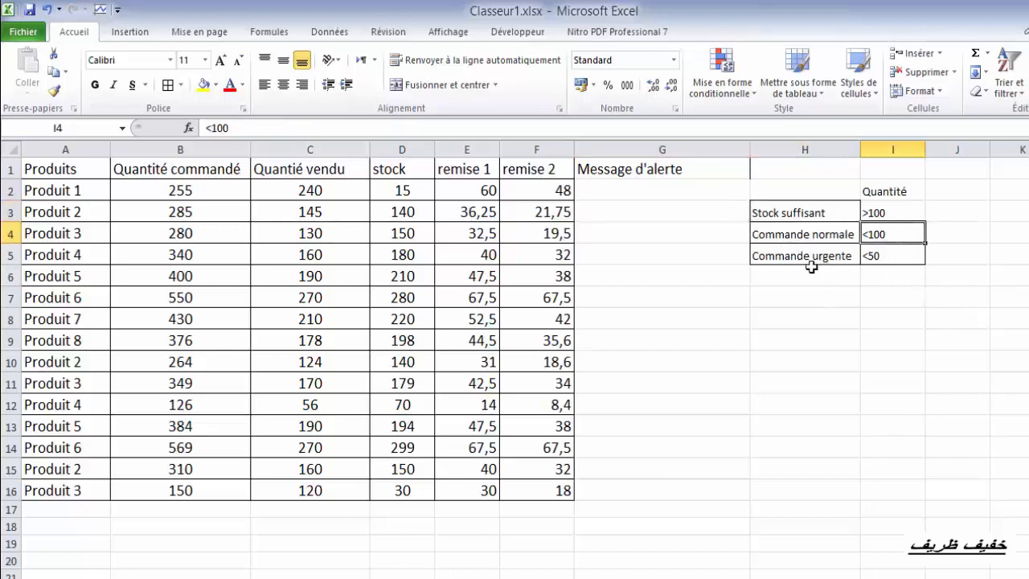
left_click(609, 186)
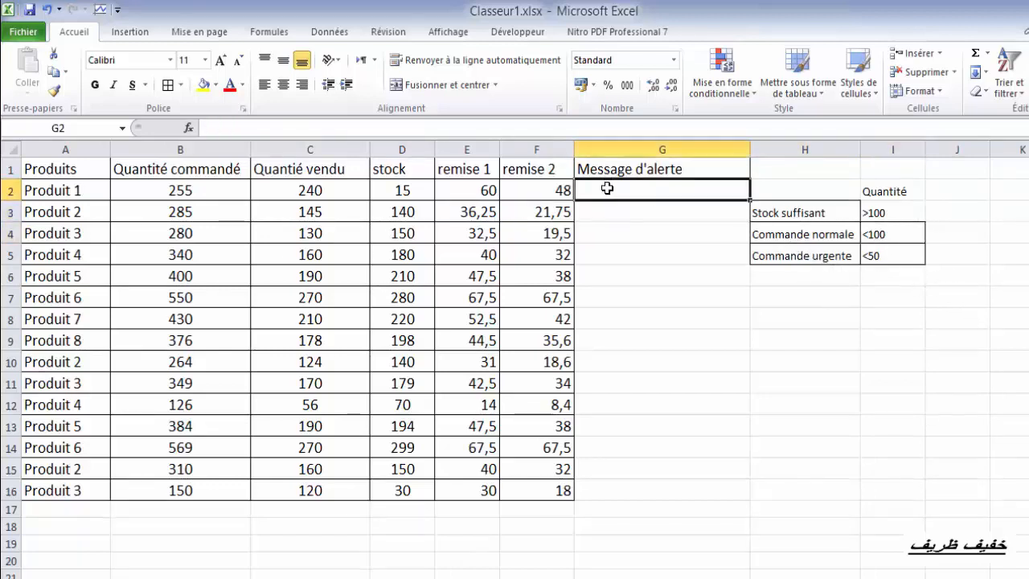
double_click(607, 187)
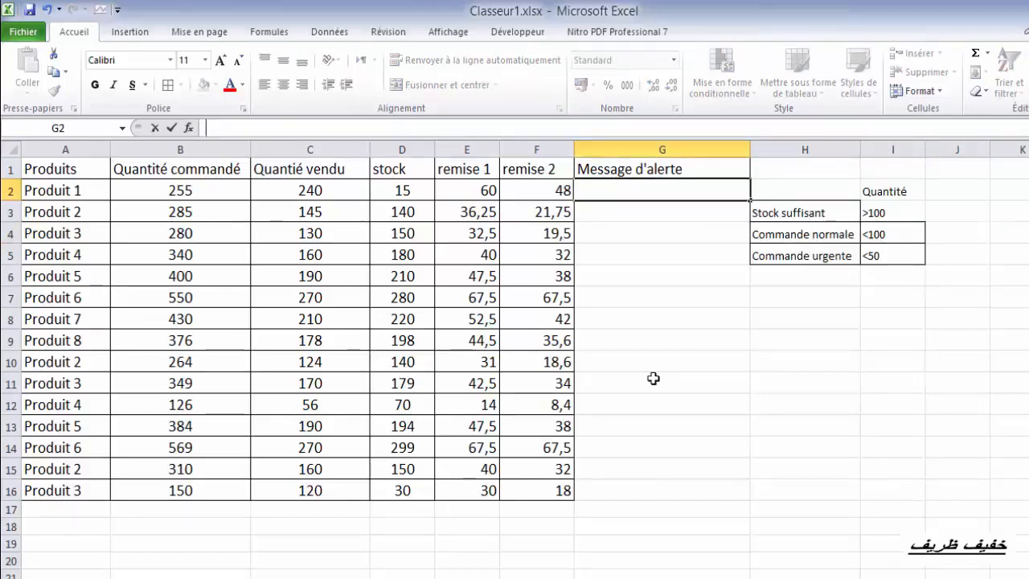
type("=")
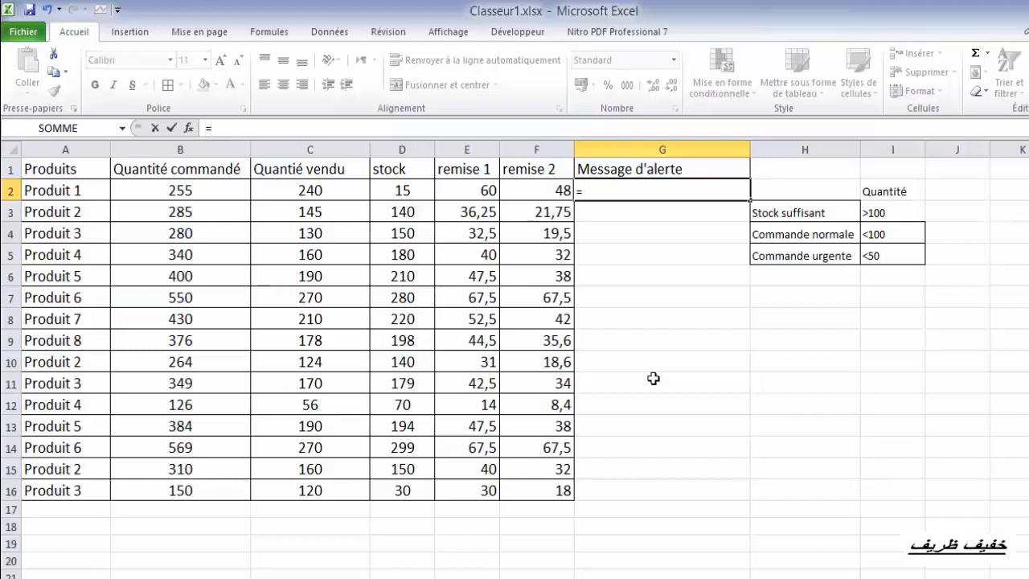
type("si")
key("Tab")
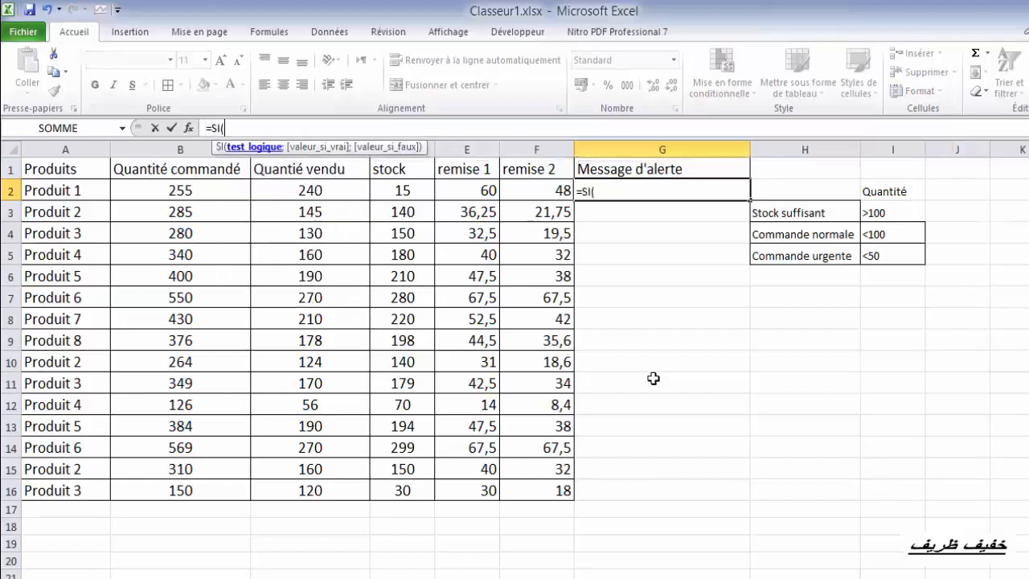
key("Left")
key("Left")
key("Left")
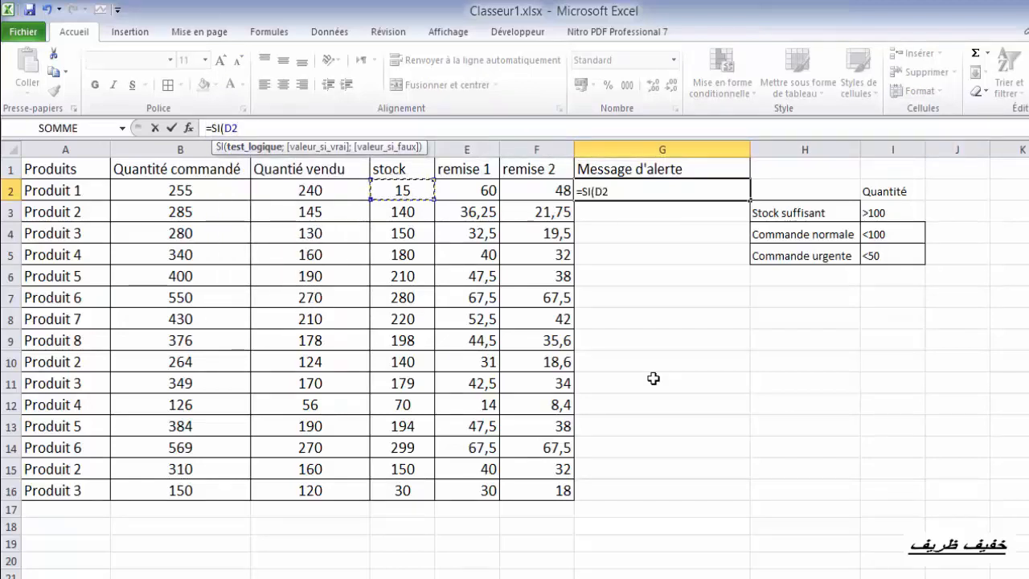
type("<5")
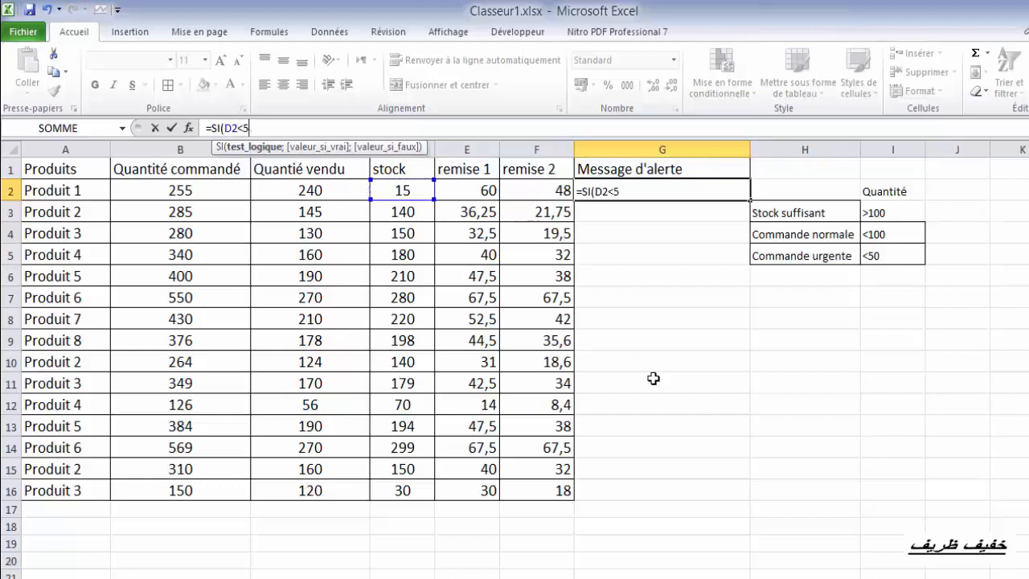
type("0;")
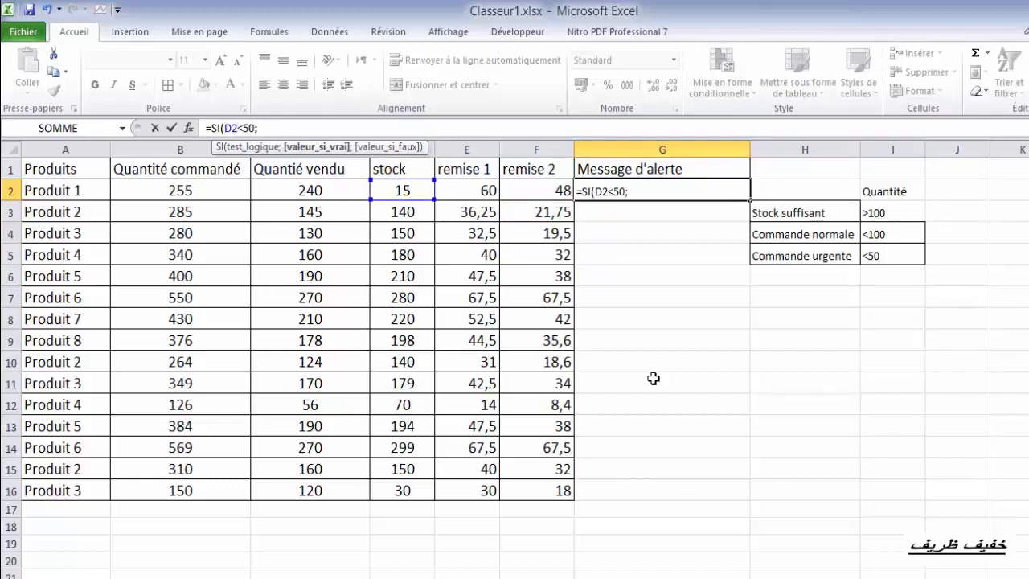
Enter "commande urgente" as the value-if-true of the first SI in G2
type("\"commande")
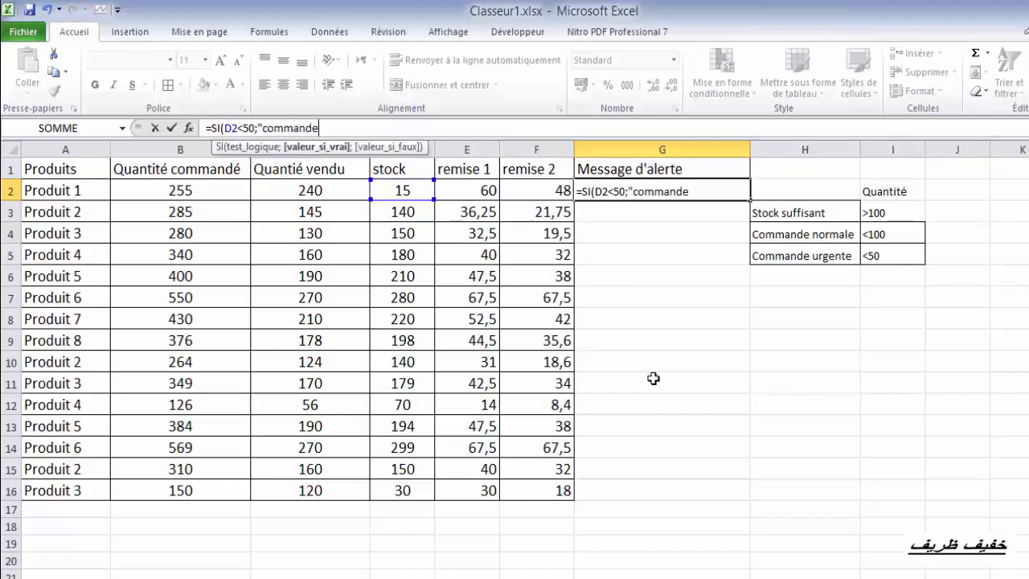
type(" urgente\"")
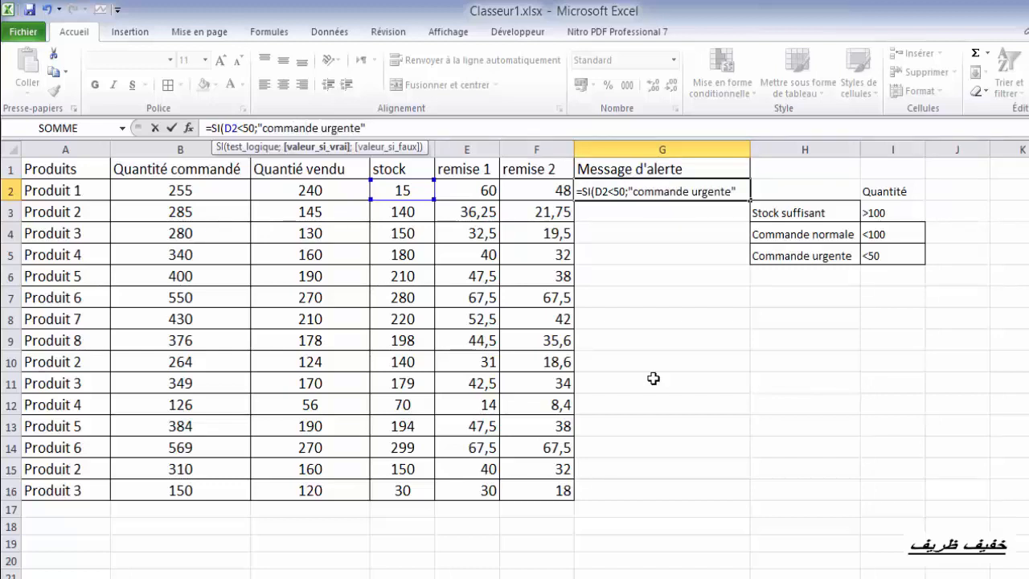
type(";")
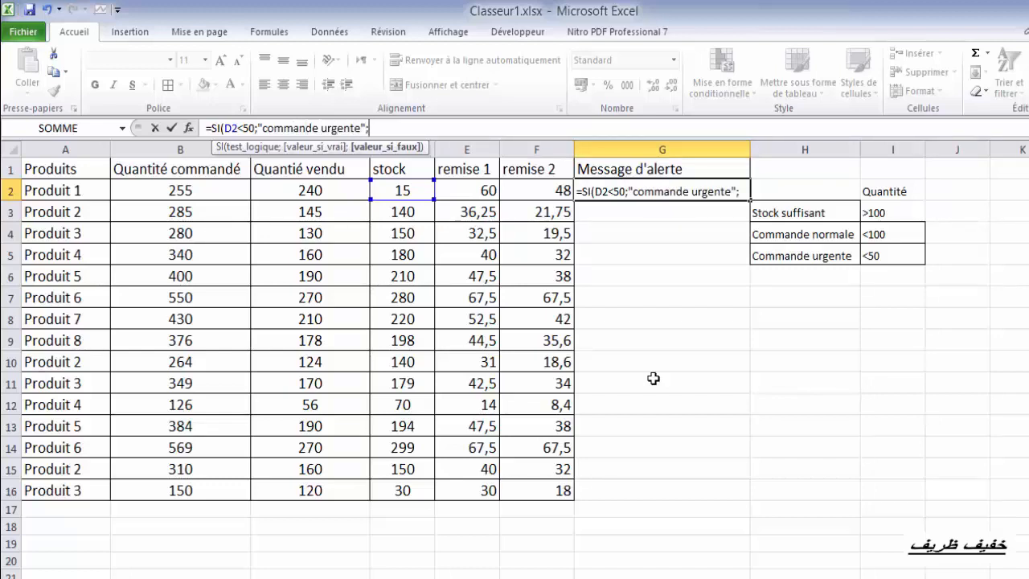
Nest a second SI in the G2 formula that tests whether D2 is less than 100
type("si")
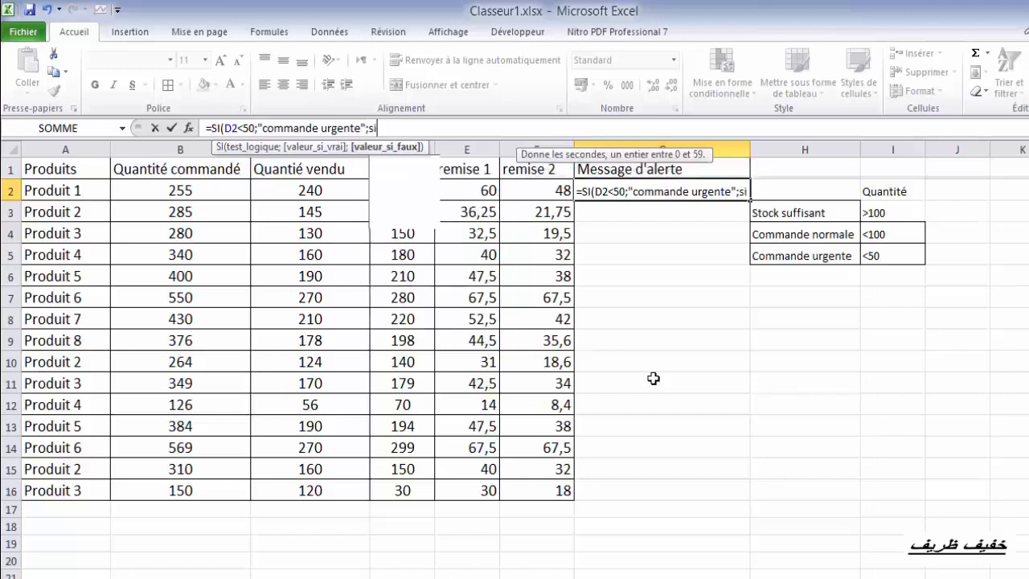
key("Tab")
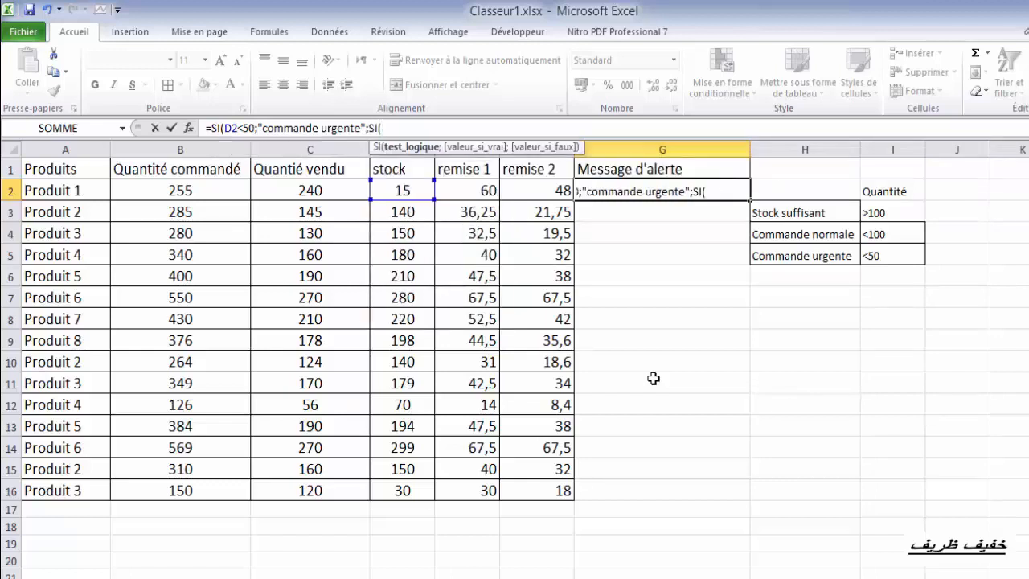
type("D2<100")
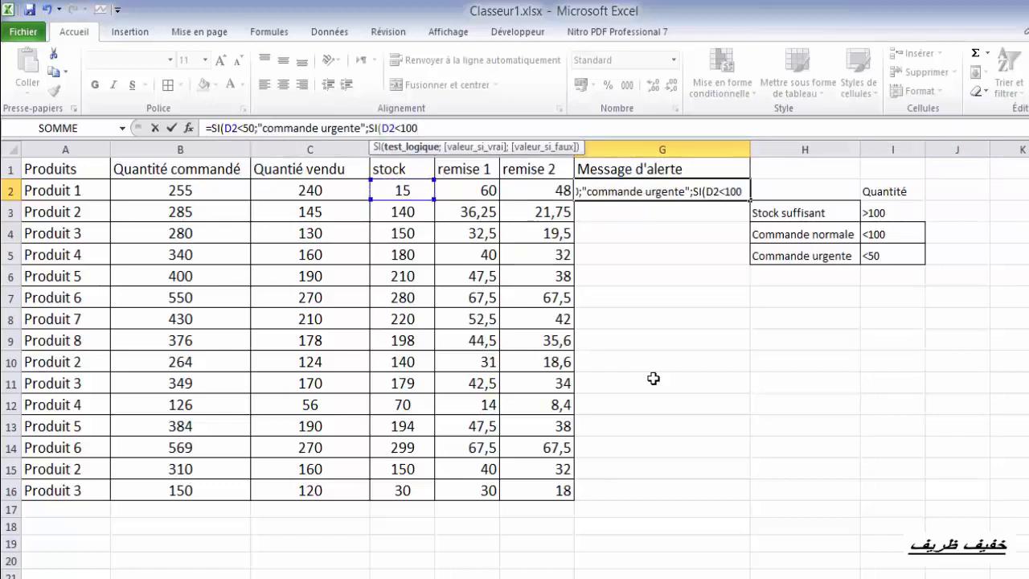
type(";")
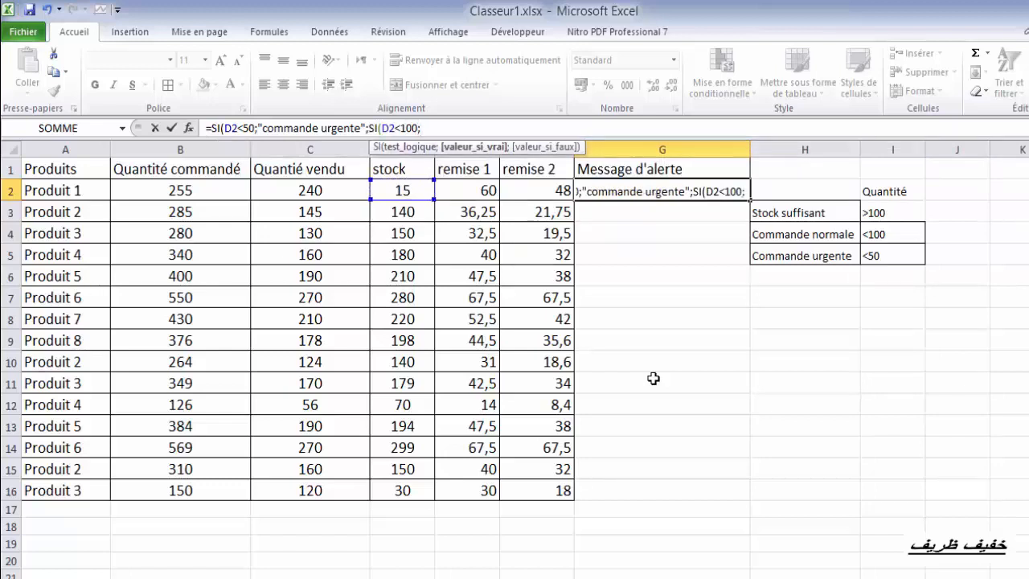
Enter "commande normale" as the value-if-true of the second SI in G2
type("\"comman")
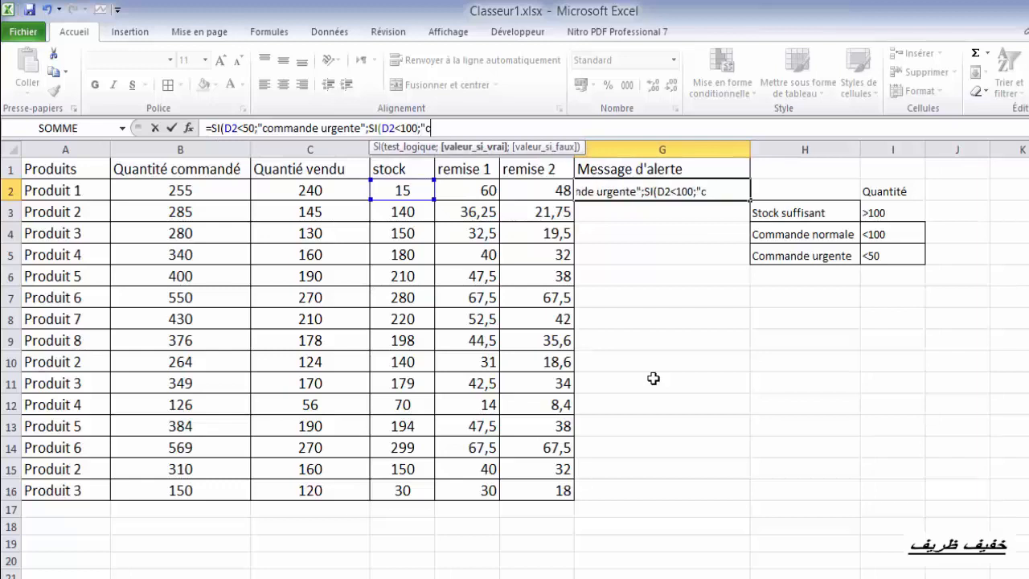
type("de")
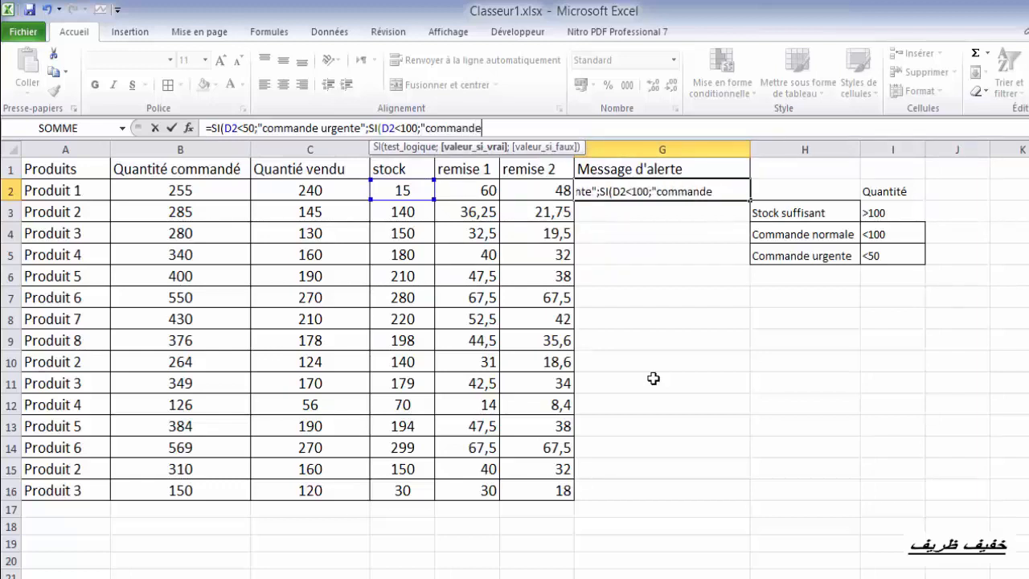
type(" normale")
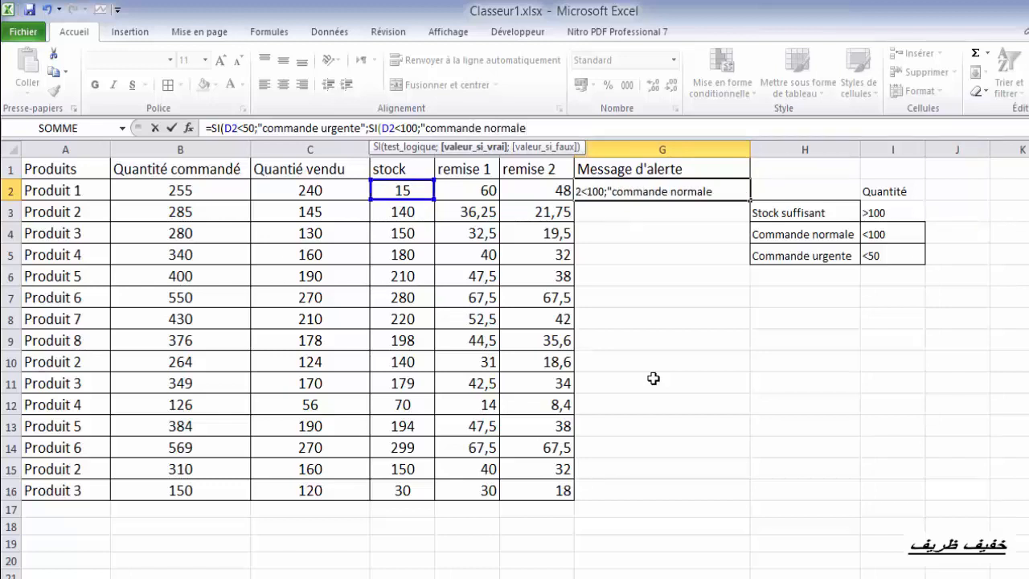
type("\";")
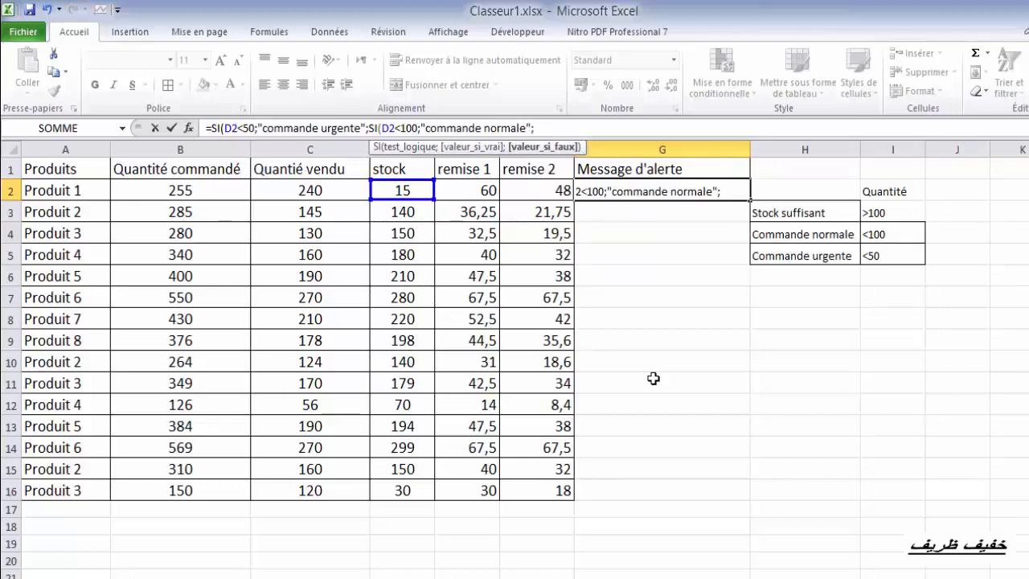
Finish the G2 formula with "stock suffisant" as the final value-if-false, closing both SI functions
type("\"stock")
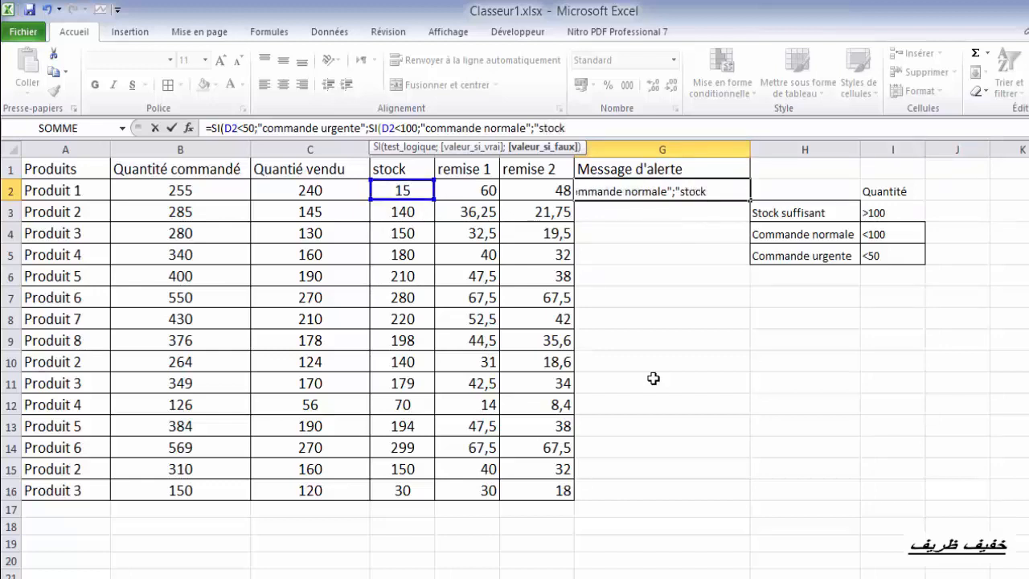
type(" suffi")
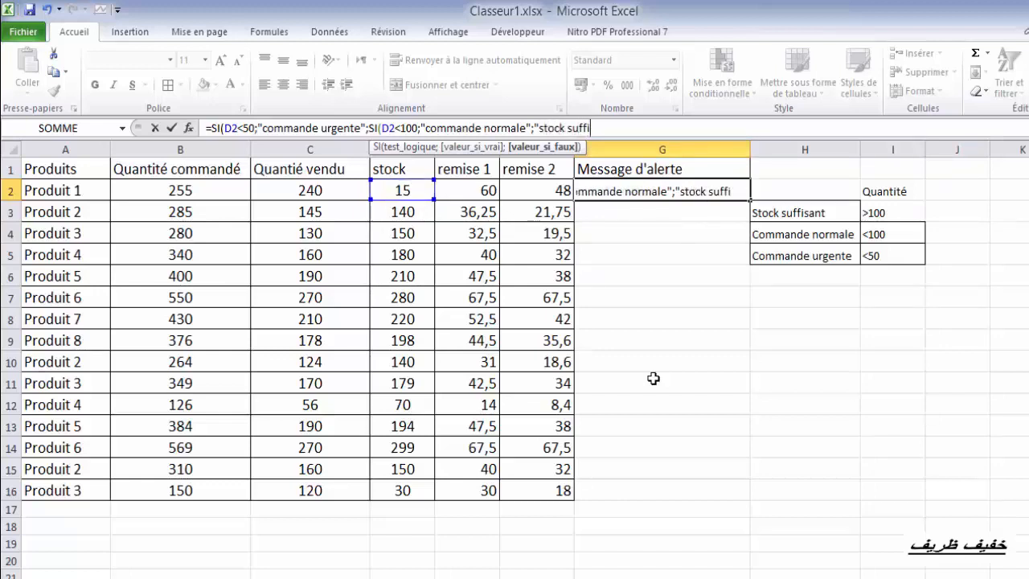
type("sant")
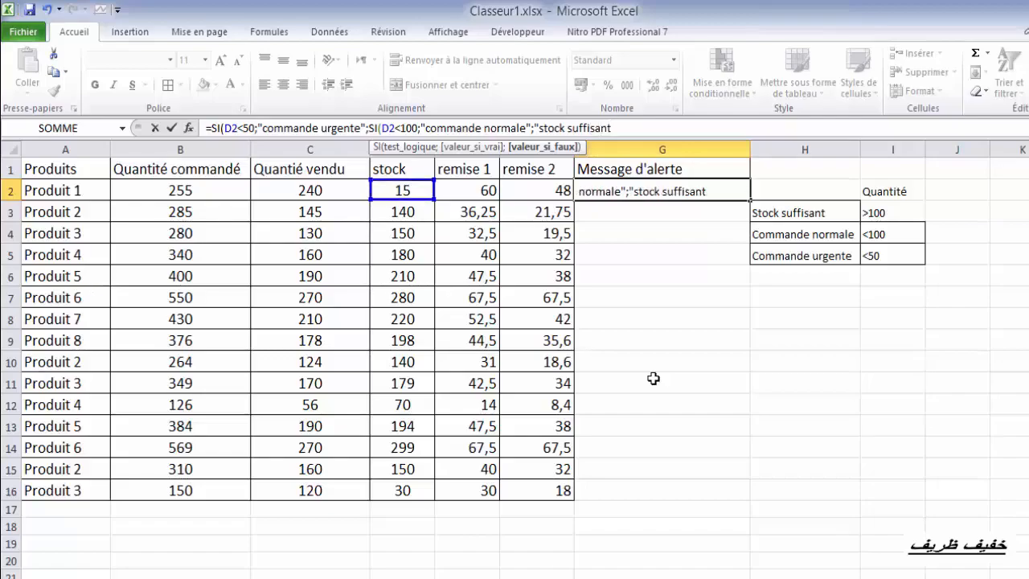
type("\"")
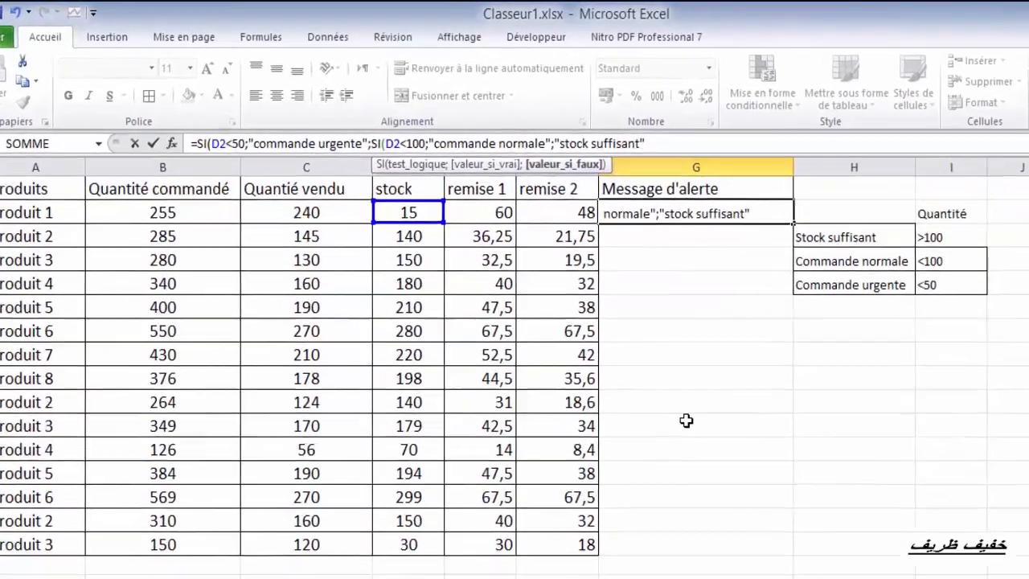
type("))")
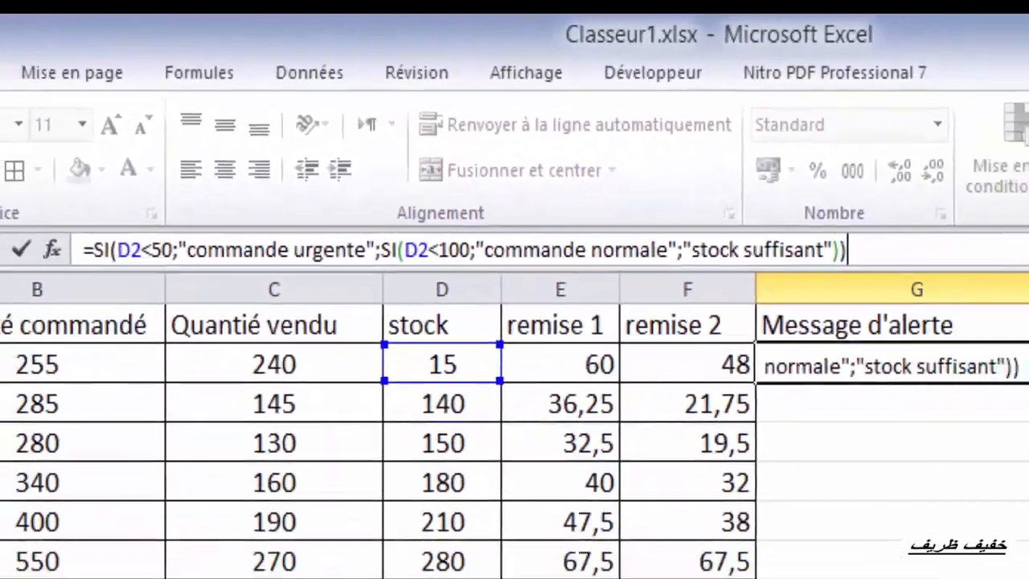
key("Return")
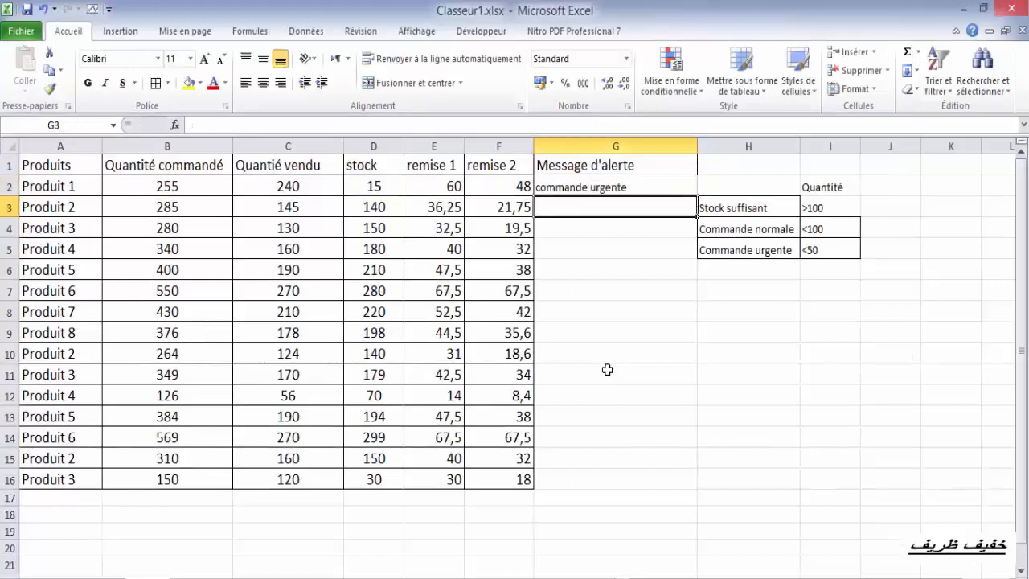
Fill the G2 formula down the Message d'alerte column to G16 and deselect the range
key("Up")
double_click(697, 197)
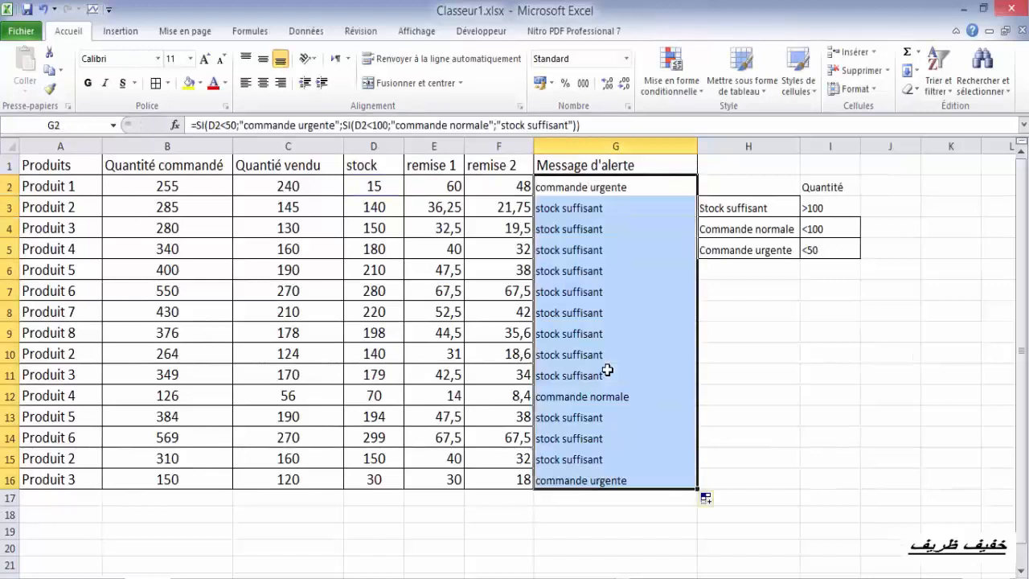
left_click(748, 395)
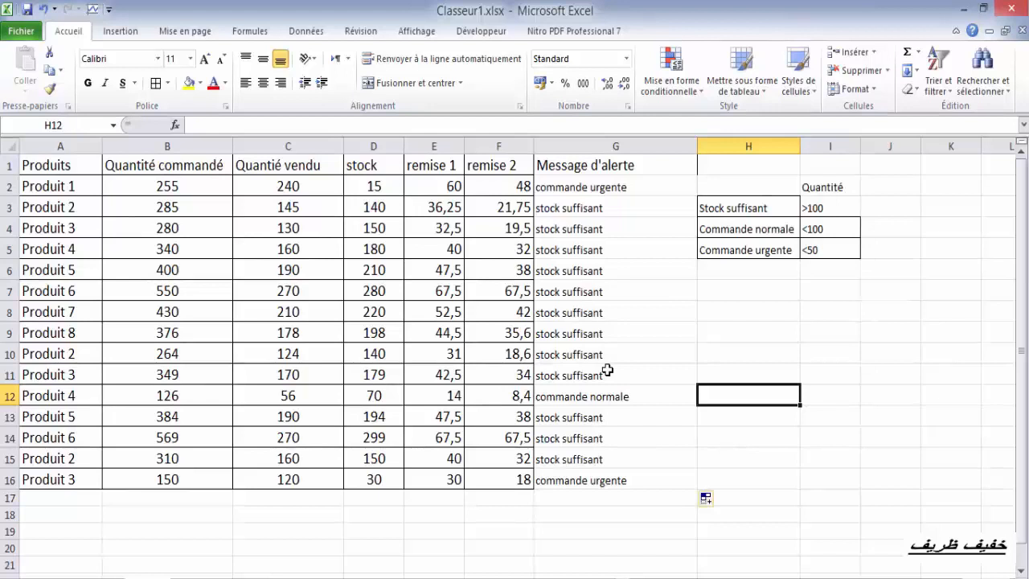
Add a text-contains conditional formatting rule to G2:G16 that highlights "commande urgente" with light red fill and dark red text
left_click_drag(616, 186, 616, 480)
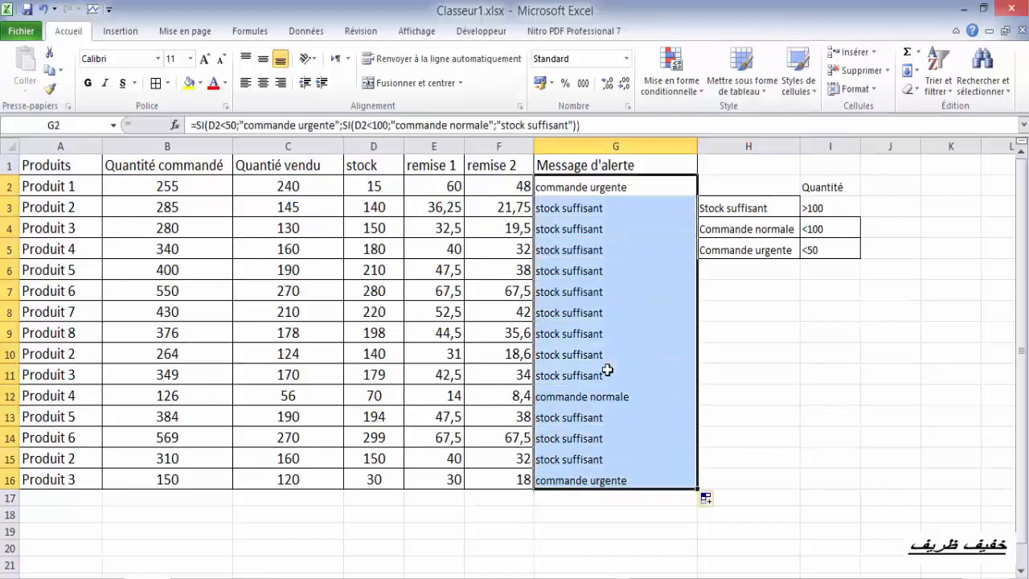
left_click(672, 81)
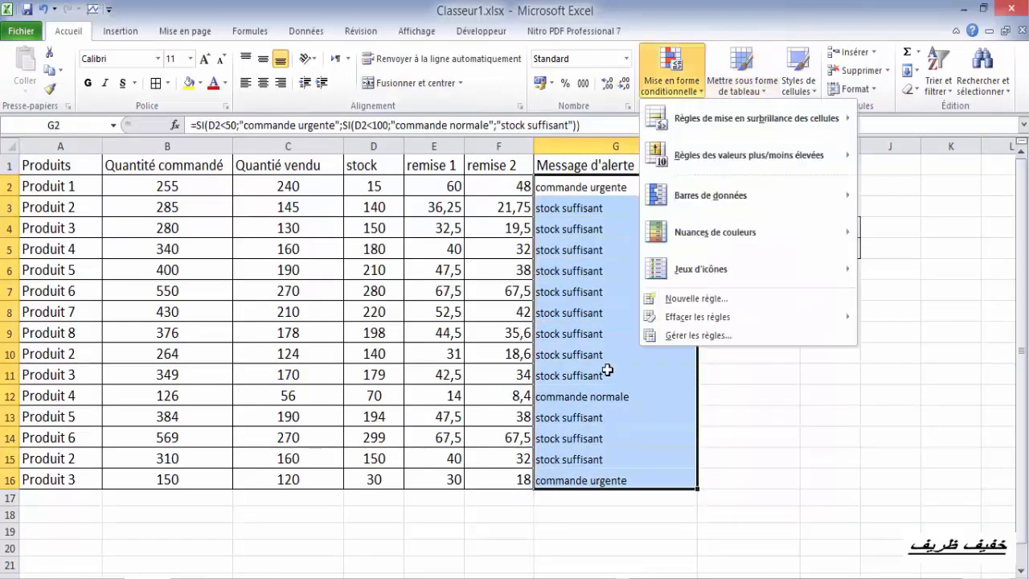
mouse_move(752, 118)
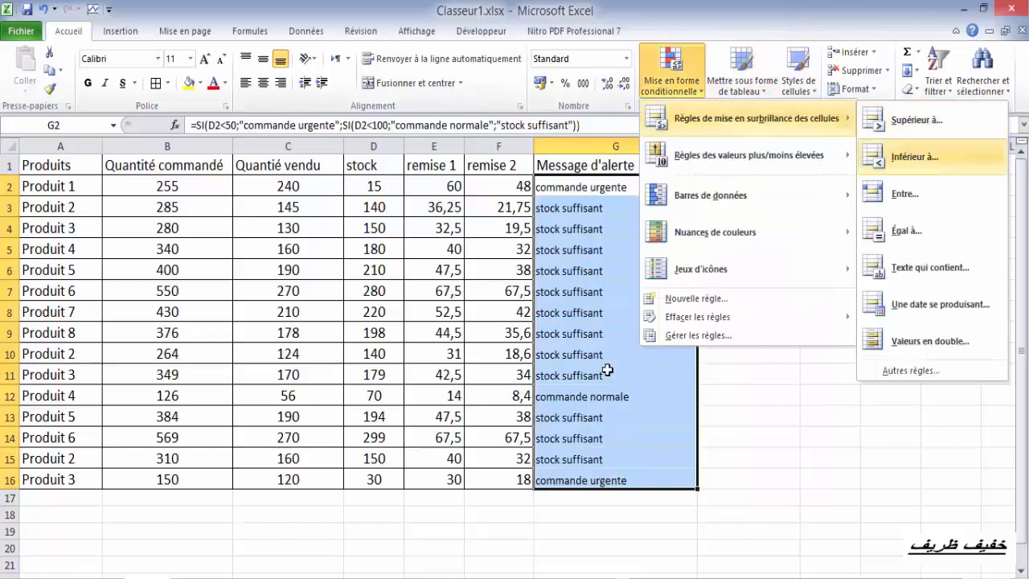
left_click(930, 266)
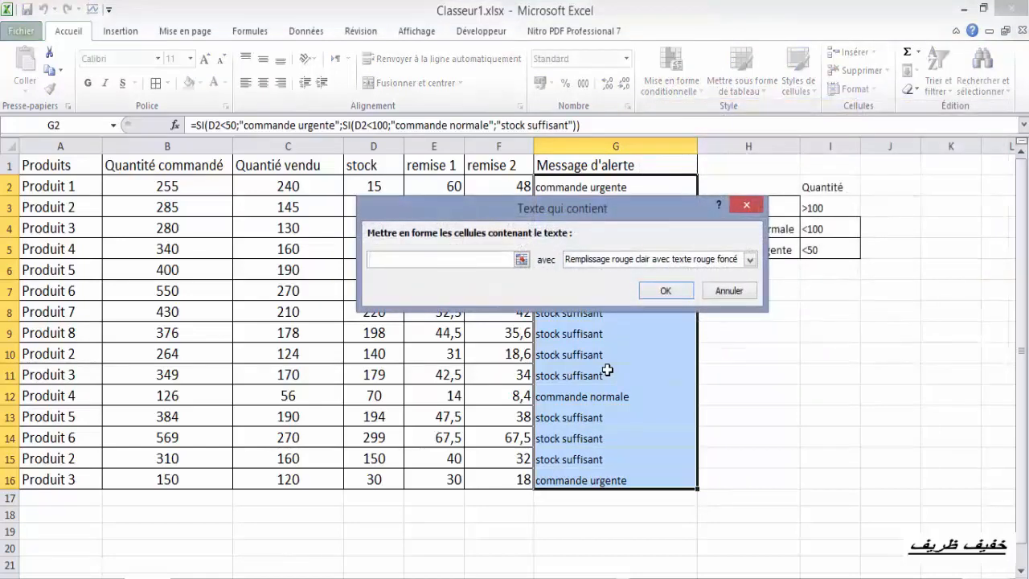
mouse_move(562, 208)
left_mouse_down()
mouse_move(417, 162)
mouse_move(334, 96)
left_mouse_up()
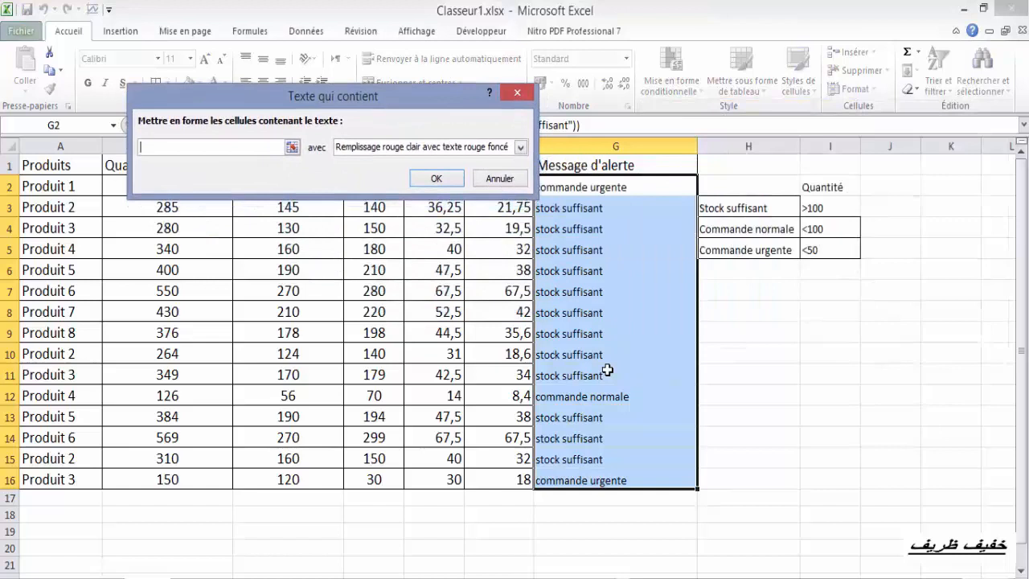
type("com")
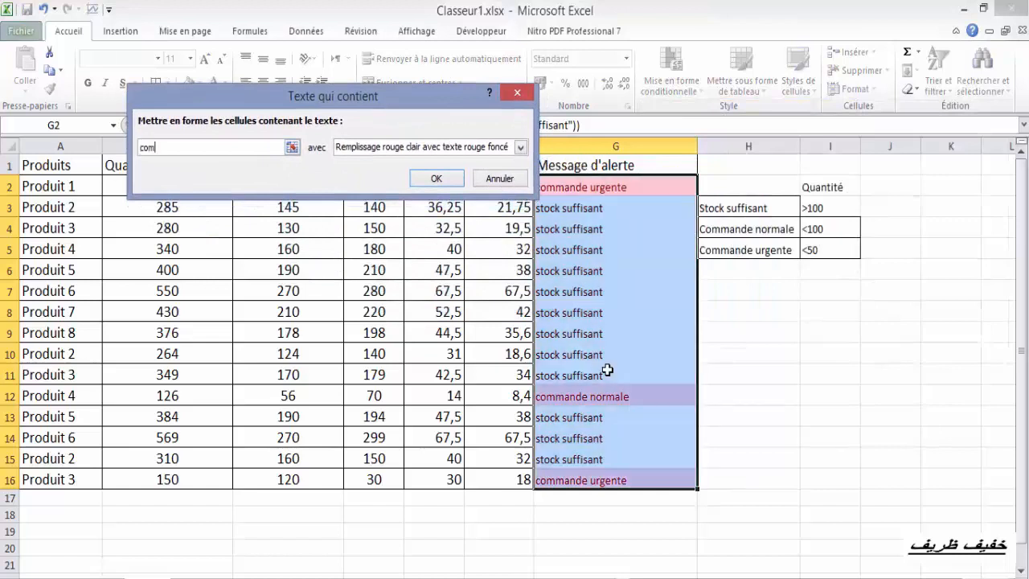
type("mande")
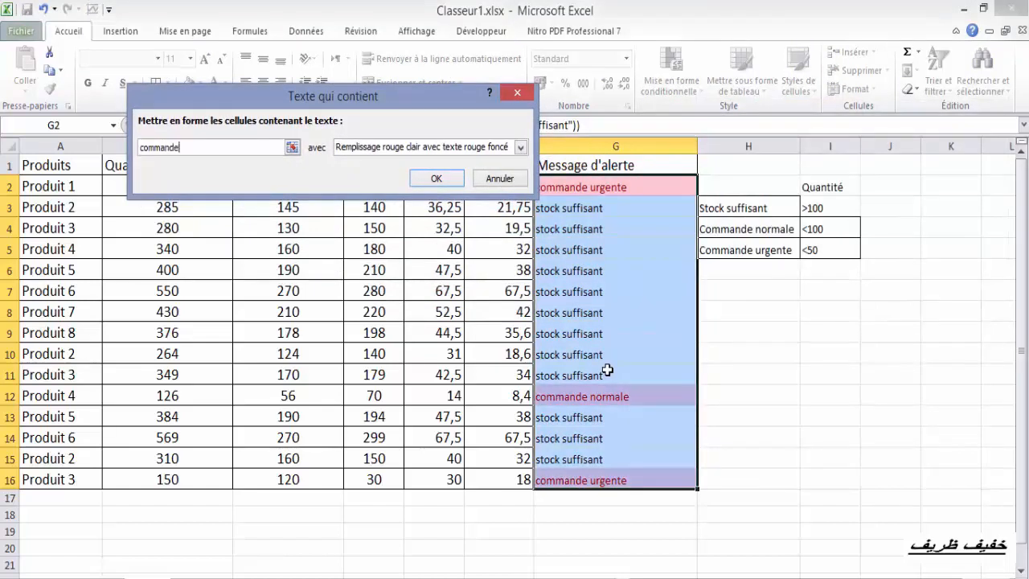
type(" urgente")
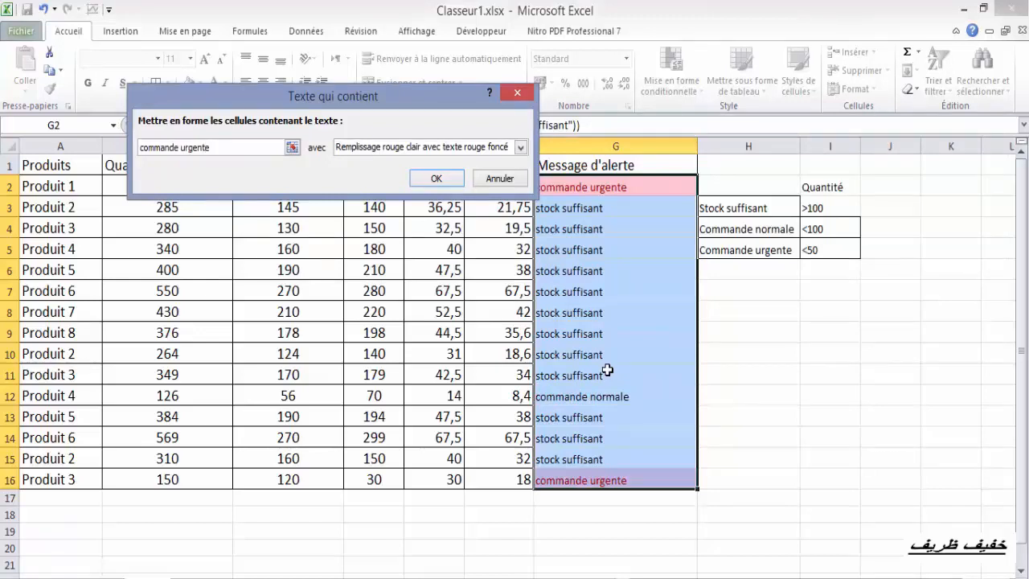
key("Return")
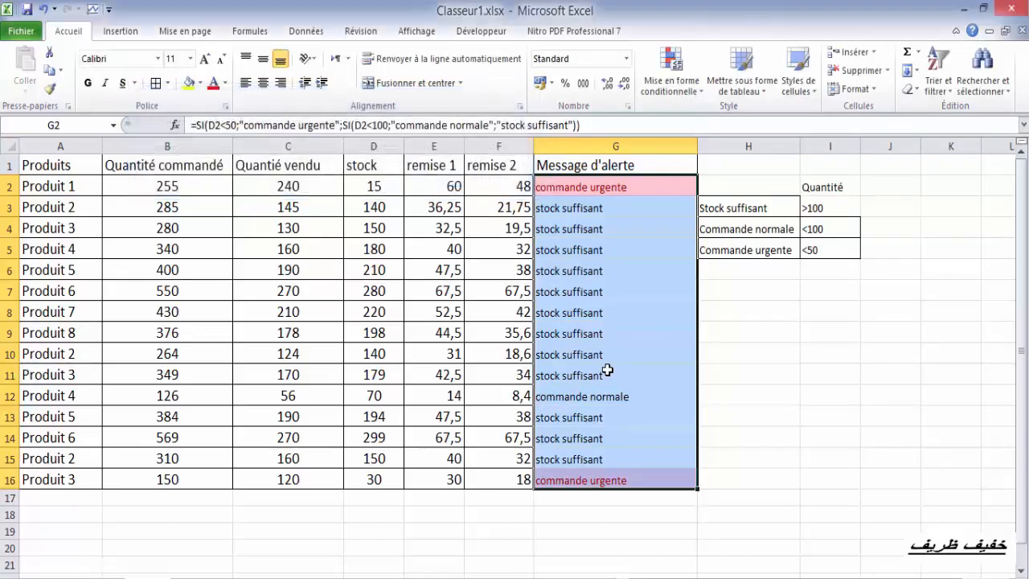
left_click(616, 186)
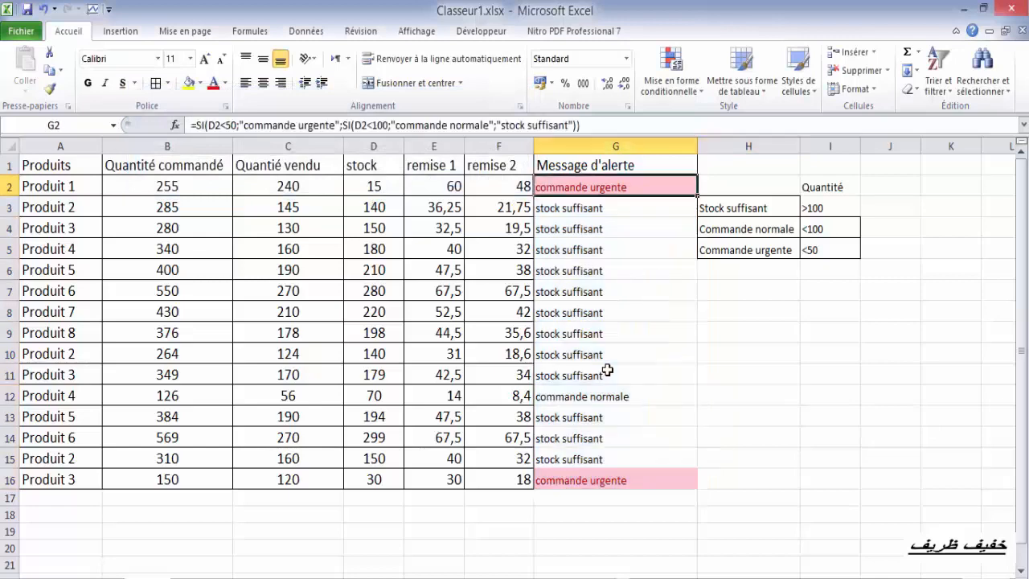